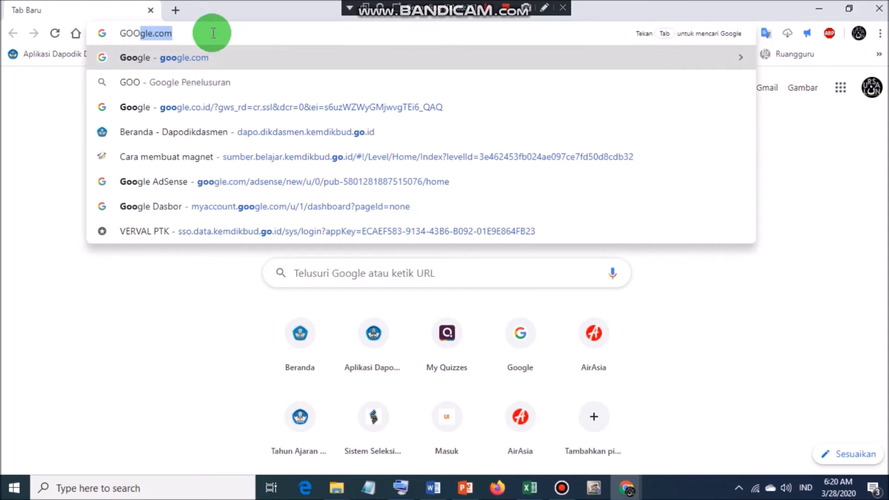
Step: Load the google.com home page and check the signed-in Google account
{"action": "key", "text": "Return"}
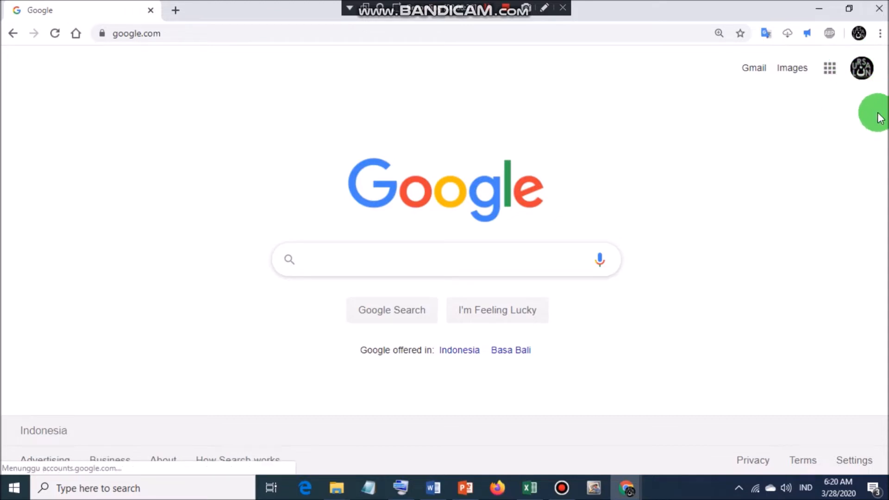
{"action": "left_click", "coordinate": [860, 70]}
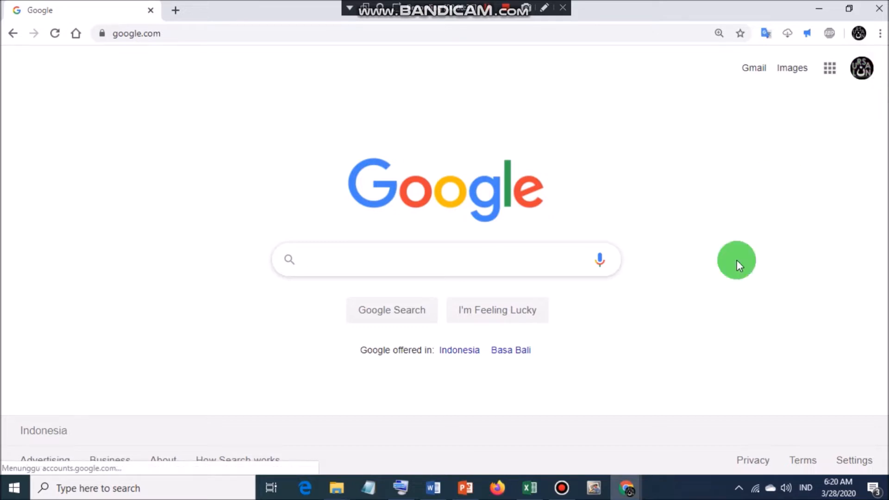
Step: View the signed-out Google page in the incognito window and return to the signed-in Google window
{"action": "mouse_move", "coordinate": [628, 492]}
{"action": "left_click", "coordinate": [661, 432]}
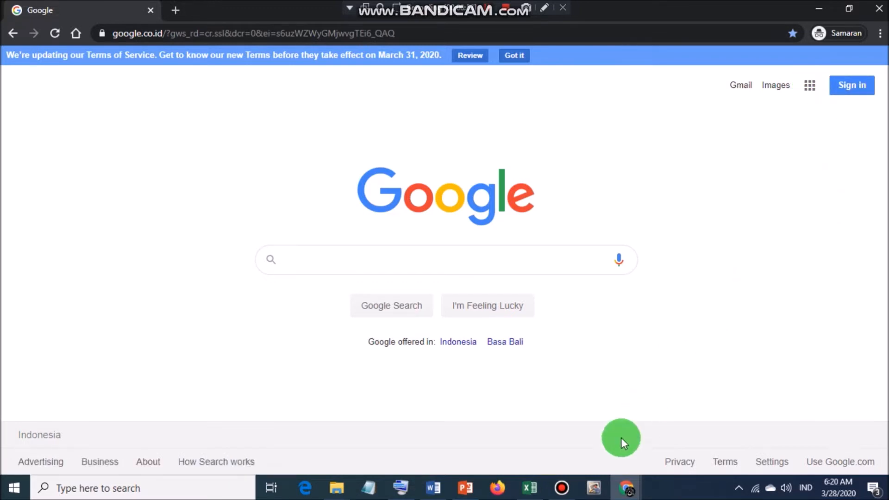
{"action": "left_click", "coordinate": [626, 487]}
{"action": "left_click", "coordinate": [510, 422]}
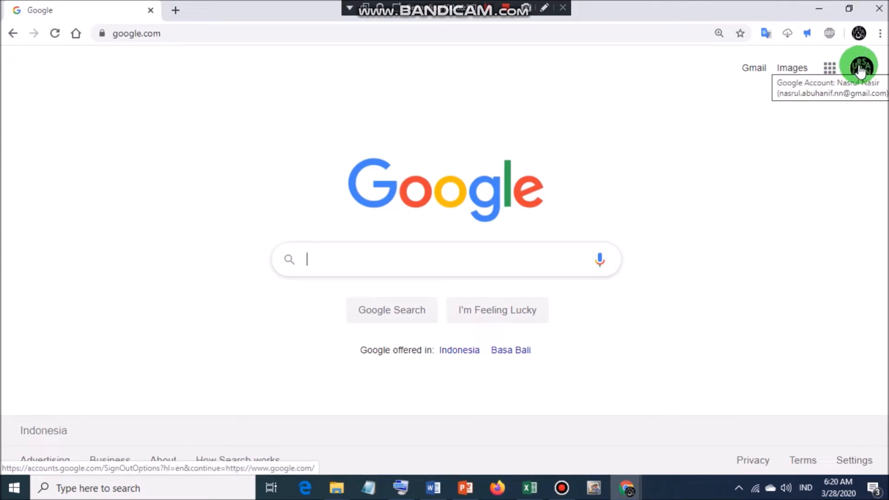
Step: Open Google Drive from the list of Google apps
{"action": "left_click", "coordinate": [829, 68]}
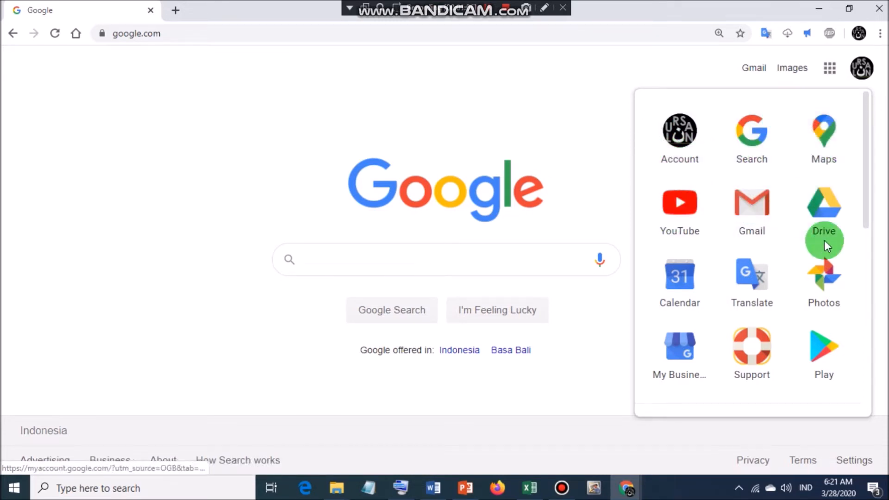
{"action": "scroll", "coordinate": [823, 240], "scroll_direction": "down", "scroll_amount": 5}
{"action": "scroll", "coordinate": [822, 240], "scroll_direction": "up", "scroll_amount": 5}
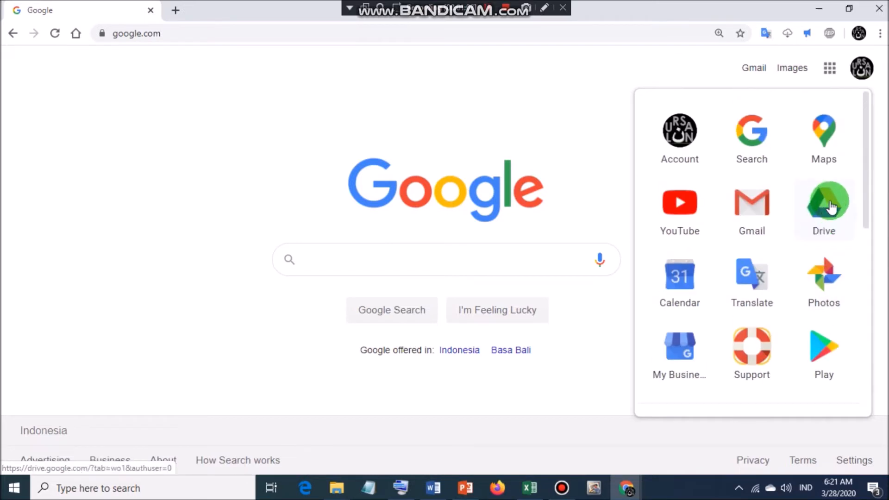
{"action": "left_click", "coordinate": [831, 211]}
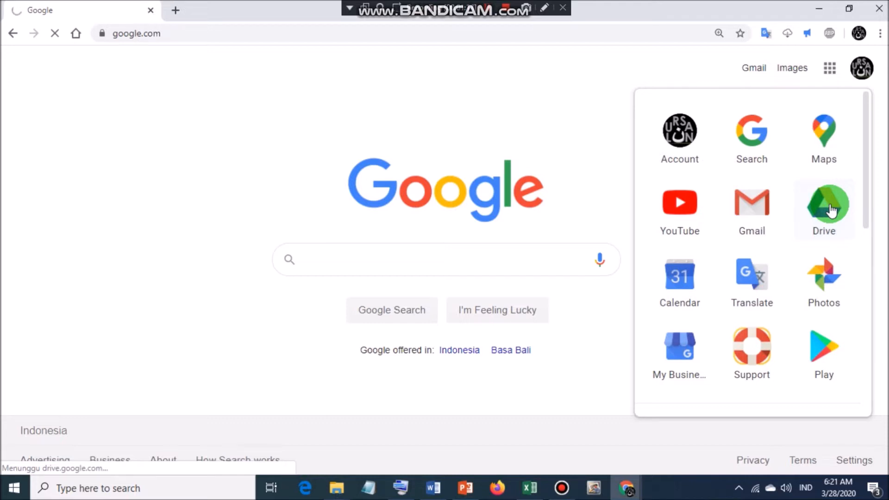
Step: Switch to Word and examine the multiple-choice questions and figures in the class X physics exam document
{"action": "left_click", "coordinate": [431, 493]}
{"action": "scroll", "coordinate": [222, 171], "scroll_direction": "down", "scroll_amount": 5}
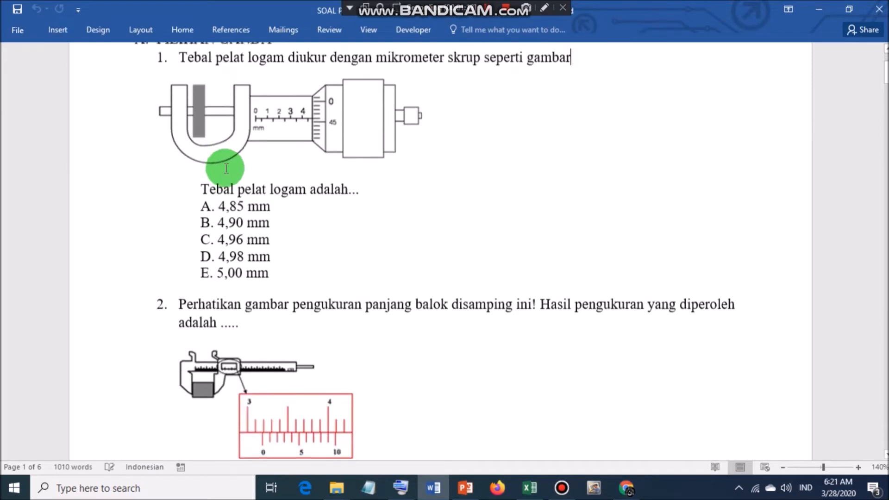
{"action": "scroll", "coordinate": [225, 167], "scroll_direction": "down", "scroll_amount": 8}
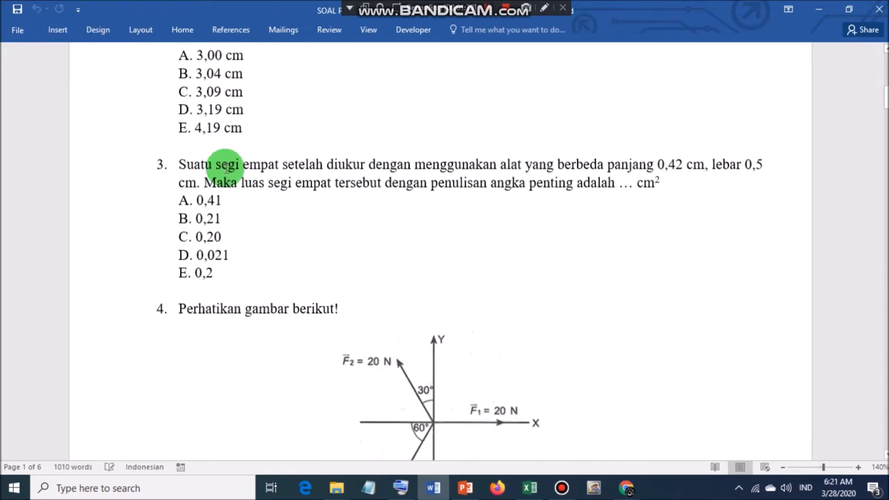
{"action": "scroll", "coordinate": [223, 168], "scroll_direction": "up", "scroll_amount": 5}
{"action": "scroll", "coordinate": [222, 168], "scroll_direction": "down", "scroll_amount": 5}
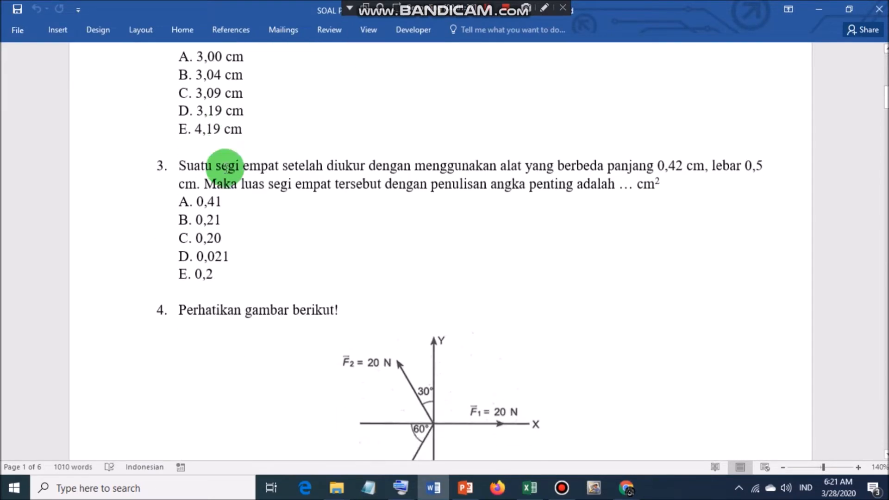
{"action": "scroll", "coordinate": [513, 251], "scroll_direction": "up", "scroll_amount": 5}
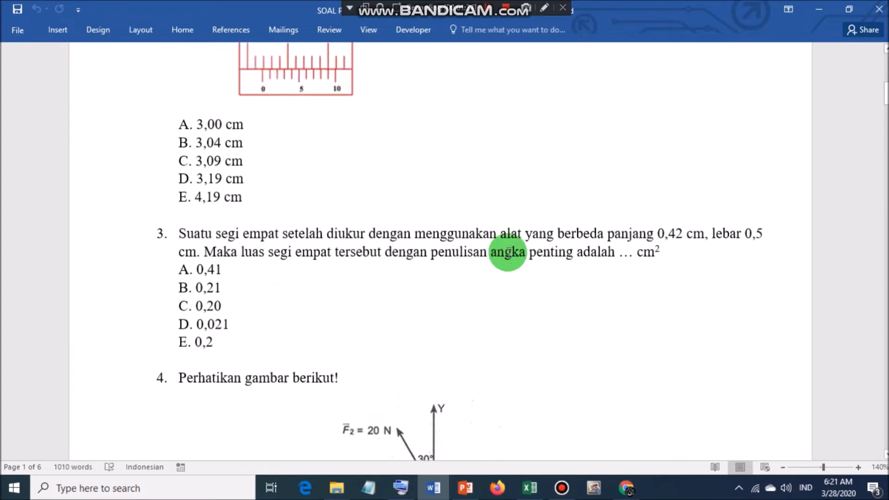
{"action": "scroll", "coordinate": [508, 252], "scroll_direction": "up", "scroll_amount": 2}
{"action": "scroll", "coordinate": [509, 252], "scroll_direction": "down", "scroll_amount": 13}
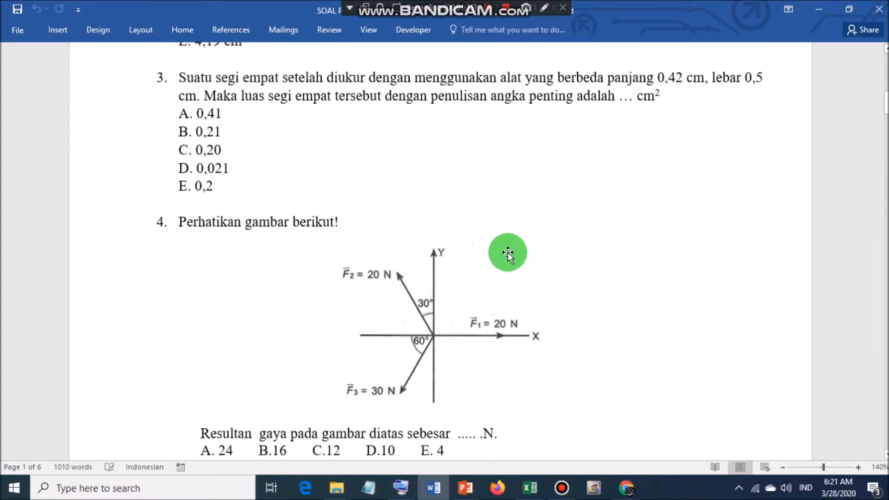
{"action": "scroll", "coordinate": [508, 252], "scroll_direction": "up", "scroll_amount": 12}
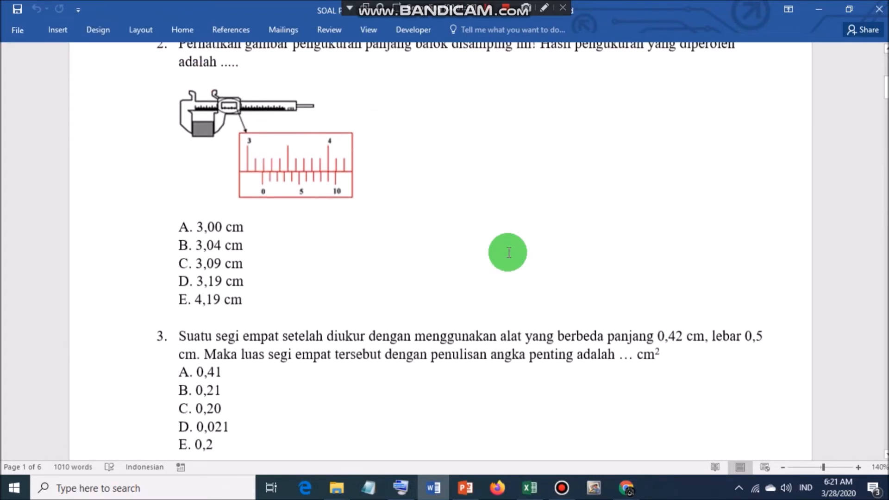
{"action": "scroll", "coordinate": [508, 252], "scroll_direction": "up", "scroll_amount": 5}
{"action": "scroll", "coordinate": [404, 250], "scroll_direction": "up", "scroll_amount": 3}
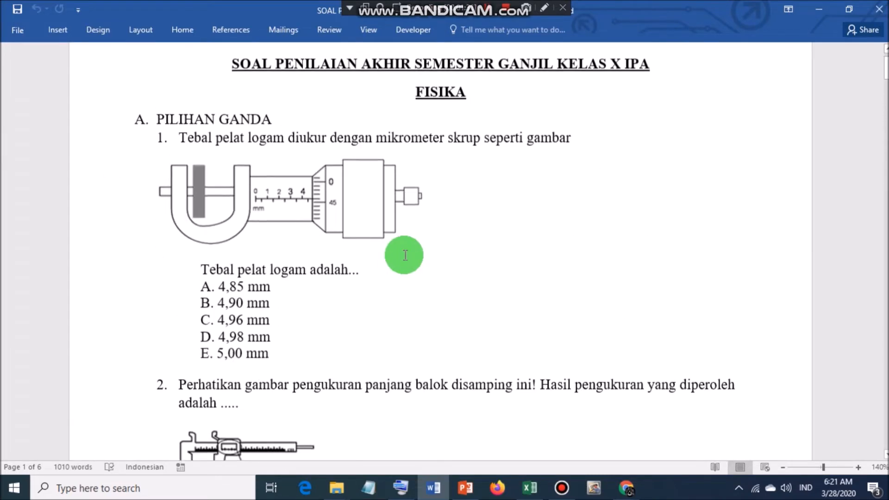
Step: Return to Google Drive in Chrome and look through the folders and files in My Drive
{"action": "left_click", "coordinate": [626, 487]}
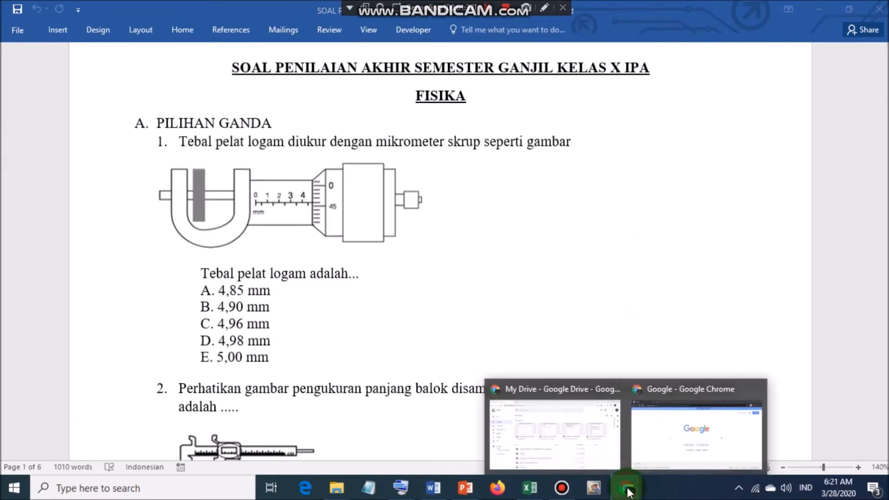
{"action": "left_click", "coordinate": [601, 448]}
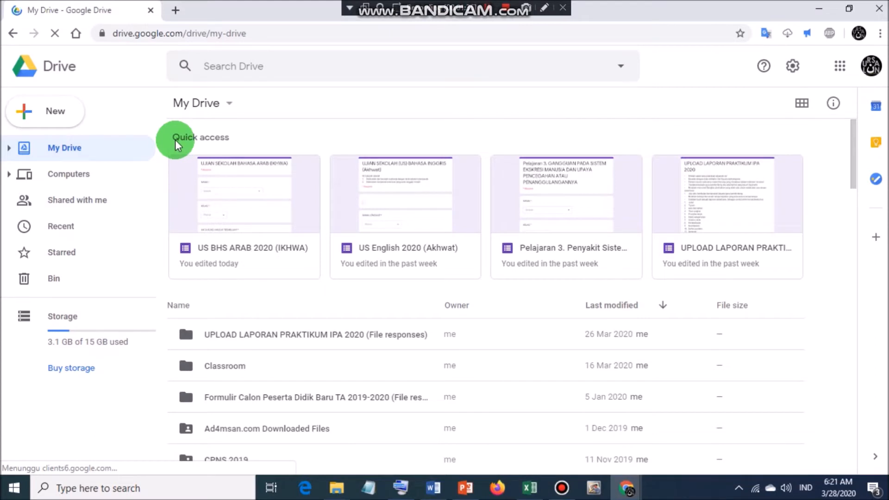
{"action": "scroll", "coordinate": [291, 289], "scroll_direction": "down", "scroll_amount": 3}
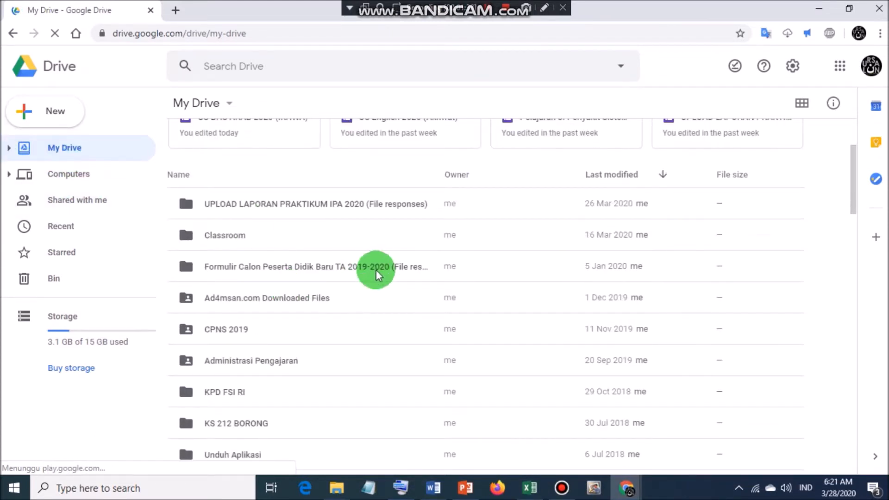
{"action": "scroll", "coordinate": [376, 271], "scroll_direction": "down", "scroll_amount": 2}
{"action": "scroll", "coordinate": [299, 288], "scroll_direction": "down", "scroll_amount": 1}
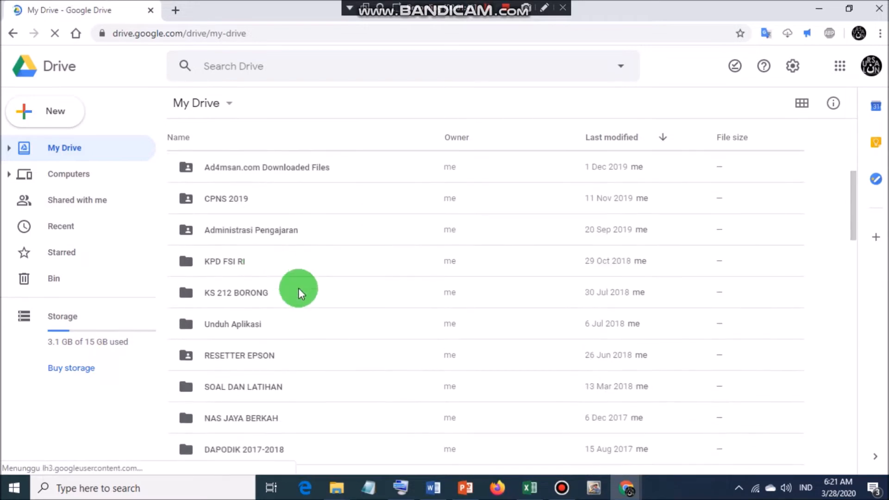
{"action": "scroll", "coordinate": [296, 332], "scroll_direction": "down", "scroll_amount": 3}
{"action": "scroll", "coordinate": [295, 333], "scroll_direction": "up", "scroll_amount": 8}
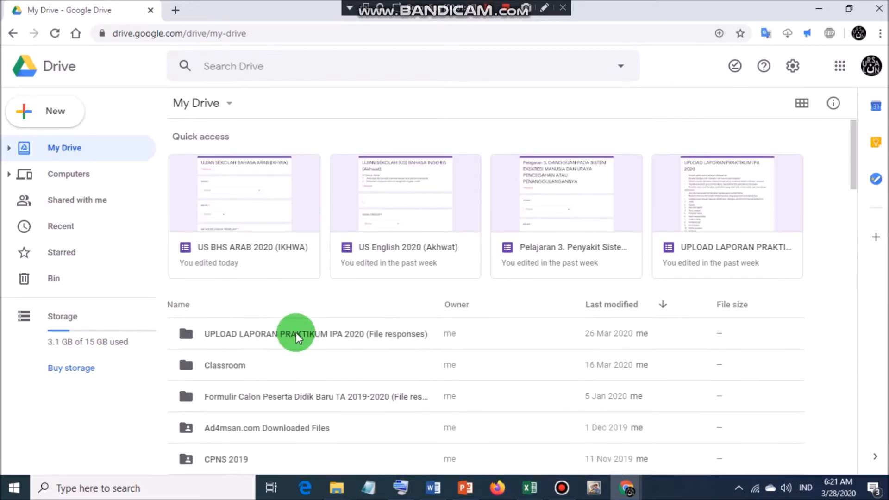
{"action": "scroll", "coordinate": [296, 332], "scroll_direction": "down", "scroll_amount": 3}
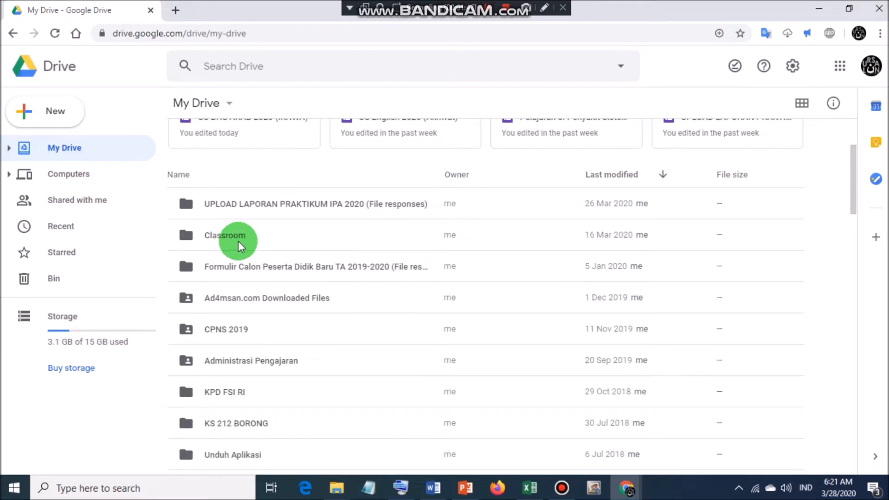
{"action": "scroll", "coordinate": [308, 264], "scroll_direction": "down", "scroll_amount": 2}
{"action": "scroll", "coordinate": [309, 269], "scroll_direction": "down", "scroll_amount": 1}
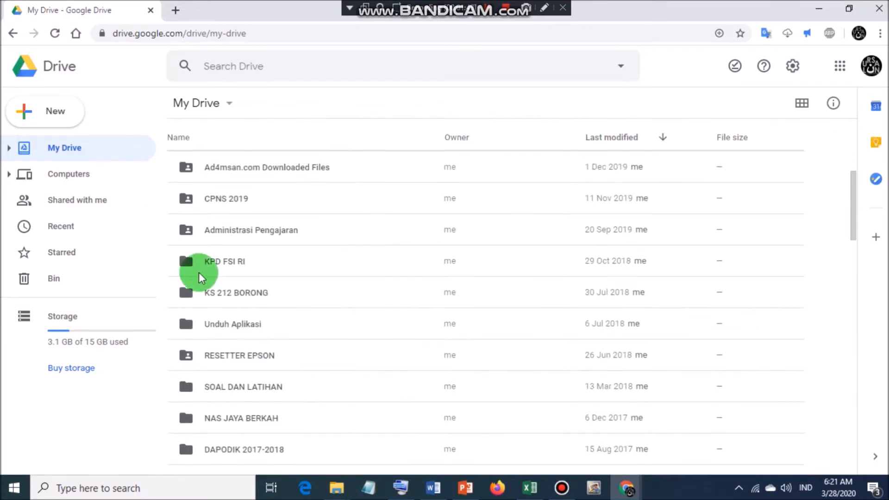
{"action": "scroll", "coordinate": [322, 249], "scroll_direction": "down", "scroll_amount": 3}
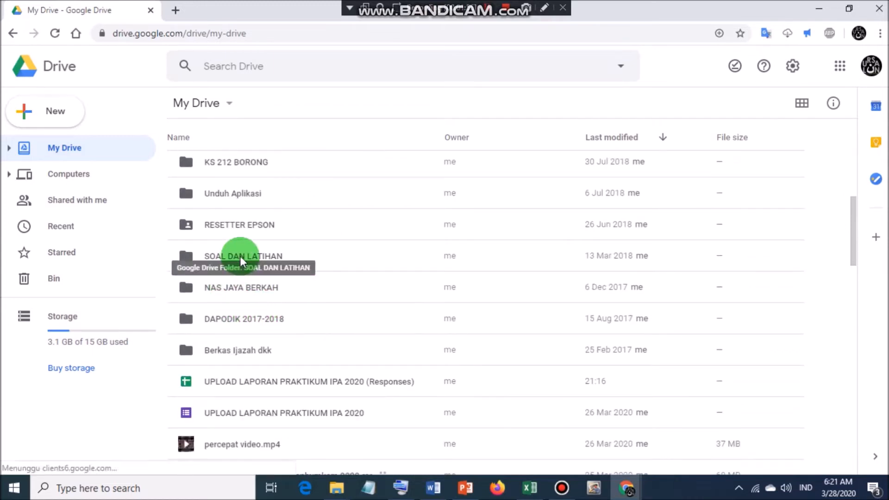
{"action": "scroll", "coordinate": [302, 250], "scroll_direction": "up", "scroll_amount": 8}
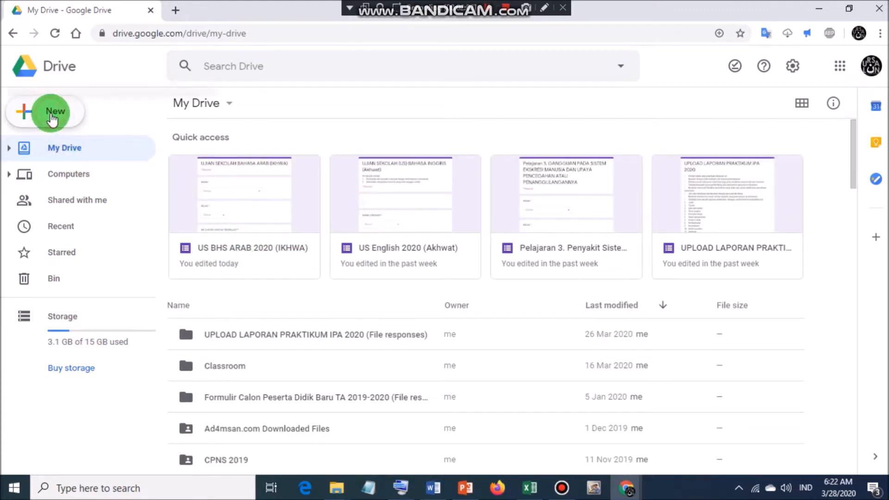
{"action": "left_click", "coordinate": [54, 119]}
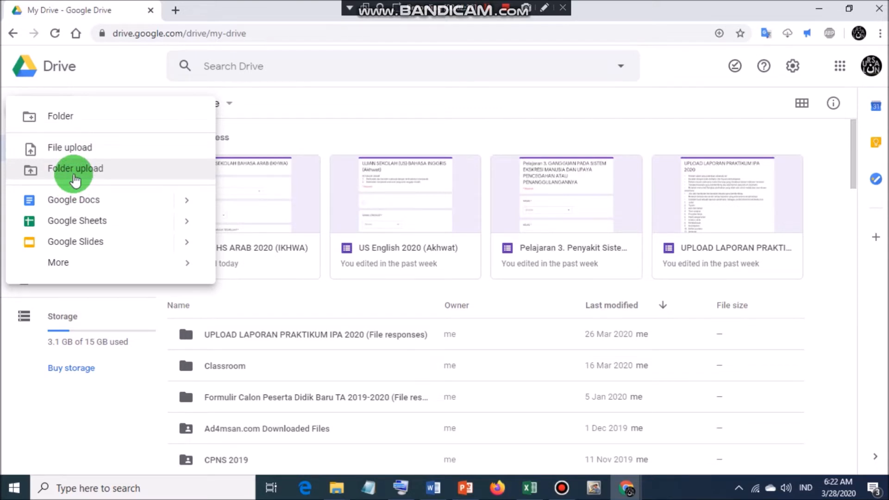
{"action": "left_click", "coordinate": [305, 107]}
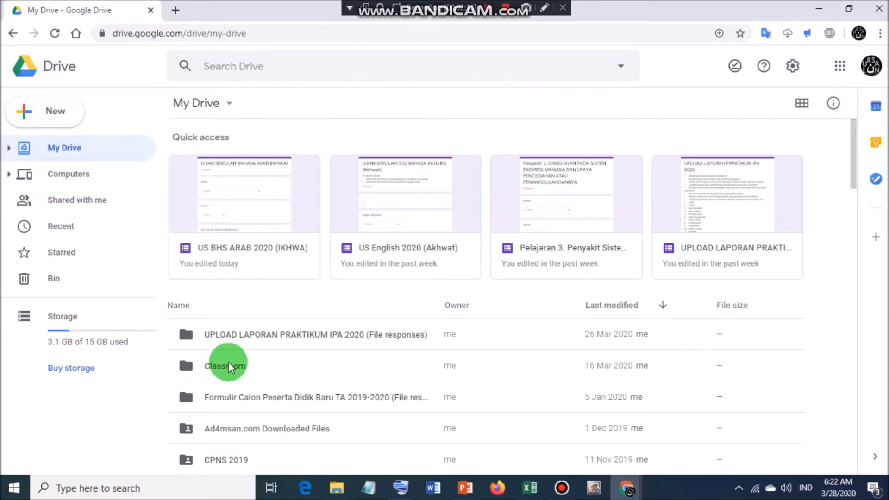
Step: Open the SOAL DAN LATIHAN folder in My Drive
{"action": "scroll", "coordinate": [229, 362], "scroll_direction": "down", "scroll_amount": 4}
{"action": "scroll", "coordinate": [231, 384], "scroll_direction": "down", "scroll_amount": 2}
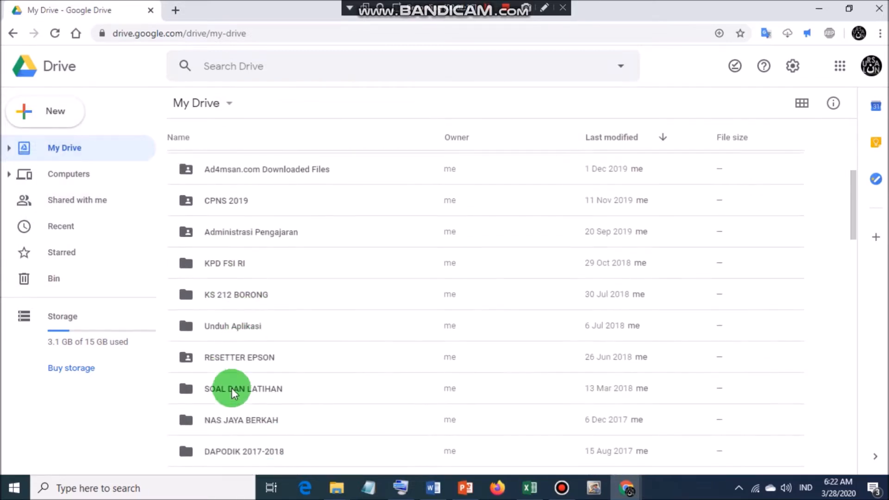
{"action": "double_click", "coordinate": [238, 392]}
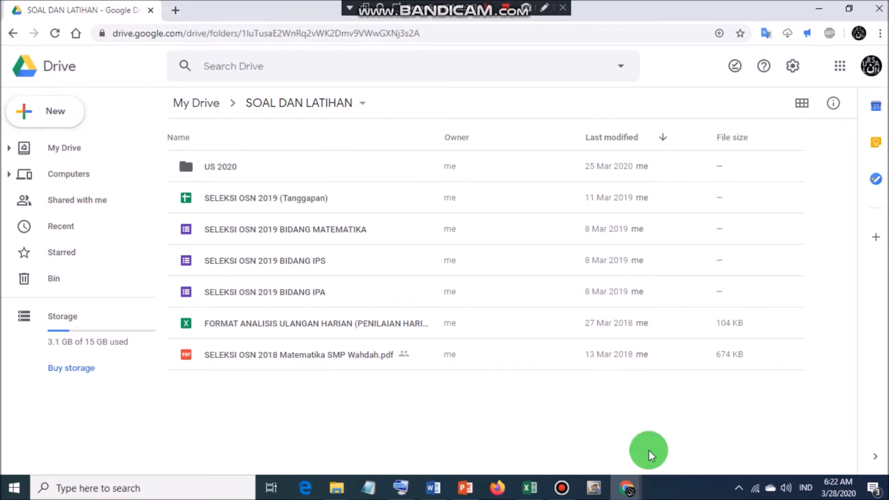
Step: Create a new blank Google Forms form inside the SOAL DAN LATIHAN folder
{"action": "left_click", "coordinate": [49, 117]}
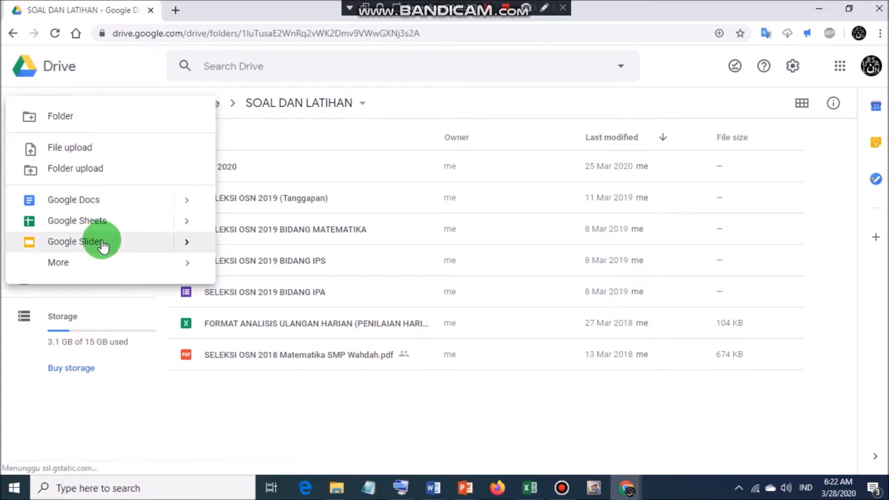
{"action": "mouse_move", "coordinate": [41, 273]}
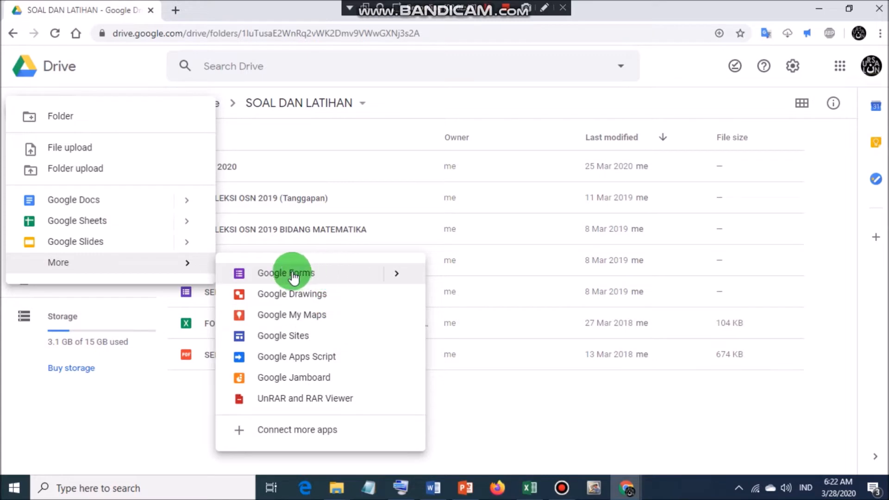
{"action": "left_click", "coordinate": [396, 276]}
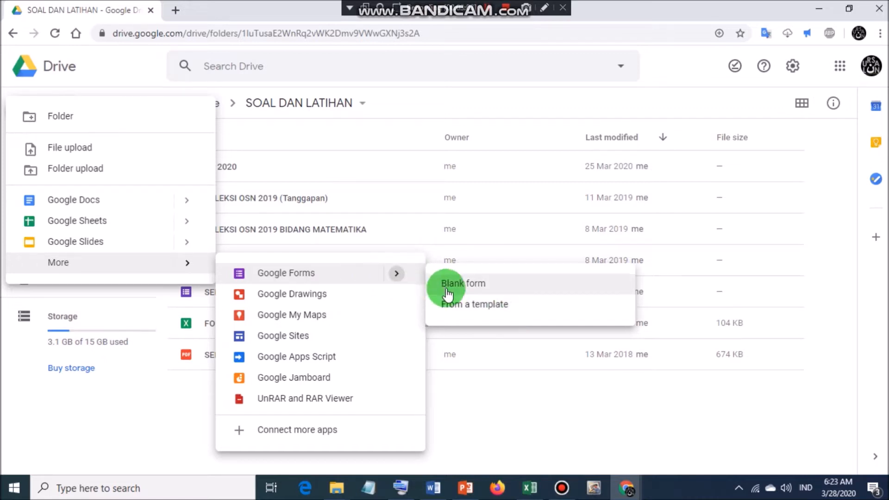
{"action": "left_click", "coordinate": [322, 273]}
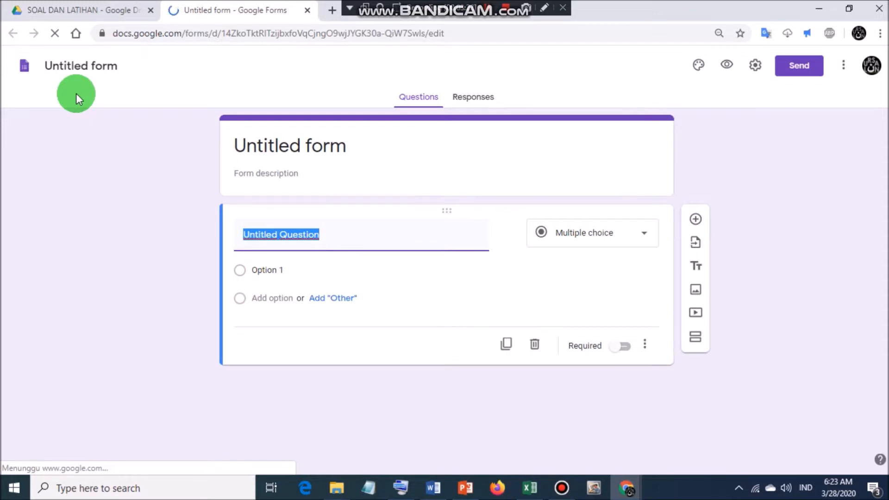
Step: Name the form file SOAL UJIAN FISIKA and apply the same name as the form's title
{"action": "left_click", "coordinate": [86, 69]}
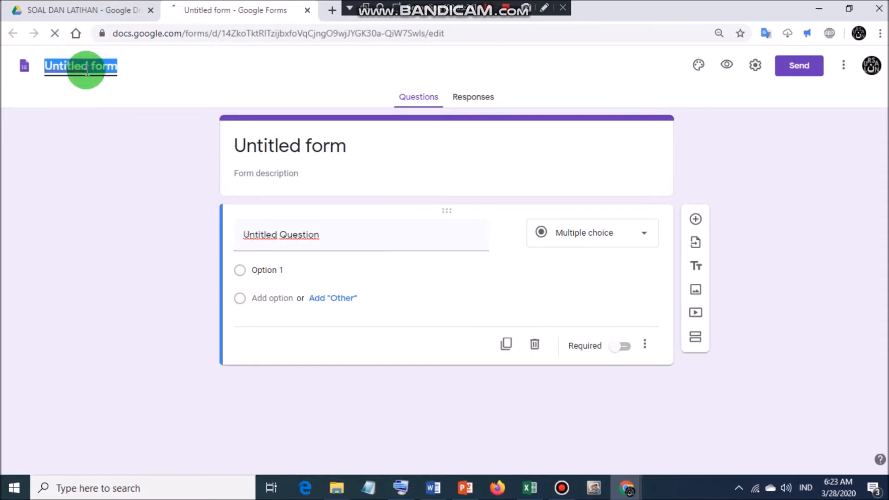
{"action": "type", "text": "SOA"}
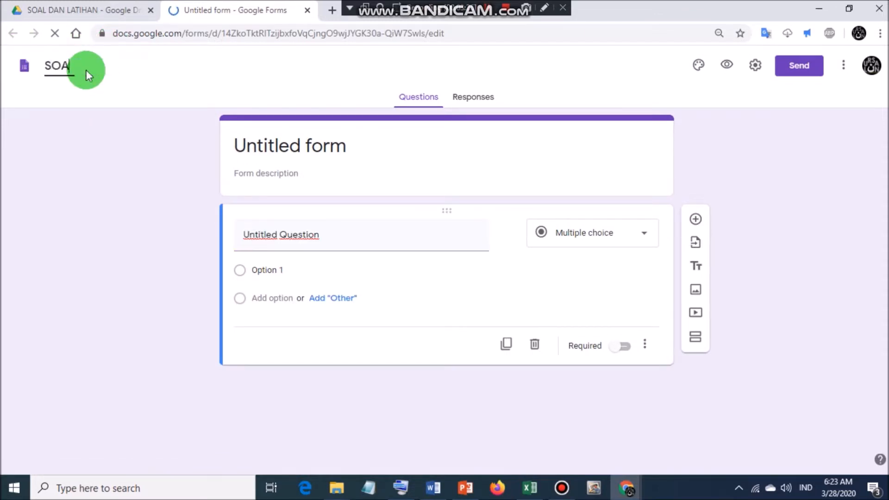
{"action": "type", "text": "L UJIAN FISIKA"}
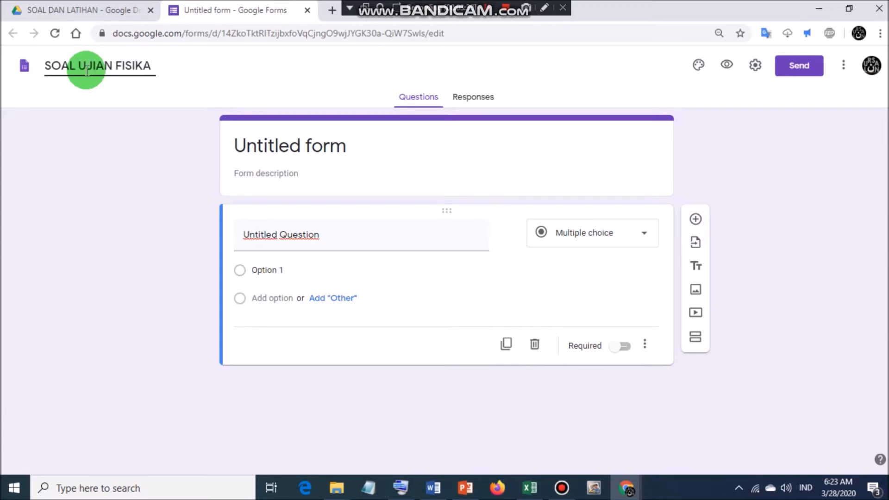
{"action": "left_click", "coordinate": [331, 149]}
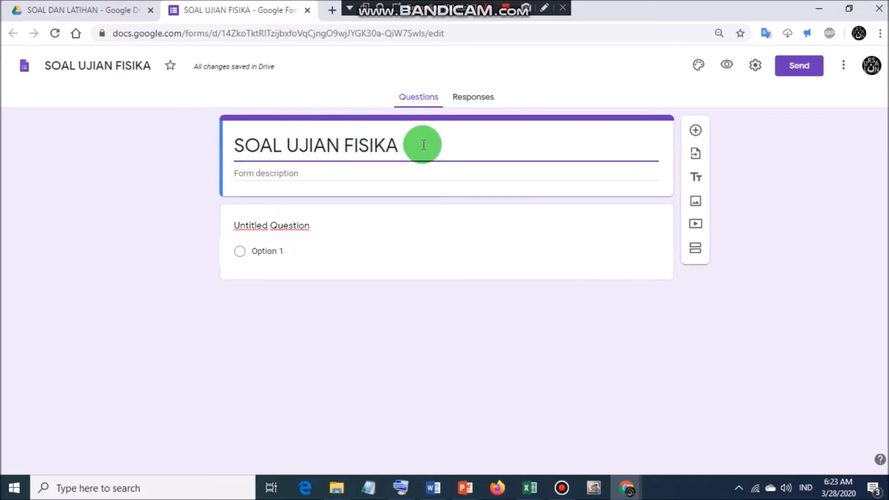
Step: Insert AKHIR into the form's title so it reads SOAL UJIAN AKHIR FISIKA
{"action": "left_click", "coordinate": [341, 146]}
{"action": "type", "text": "AKHIR"}
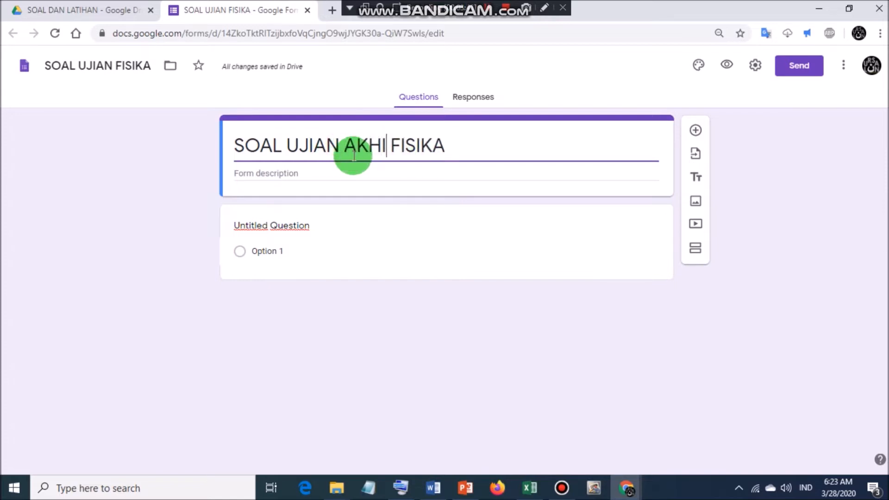
{"action": "left_click", "coordinate": [331, 178]}
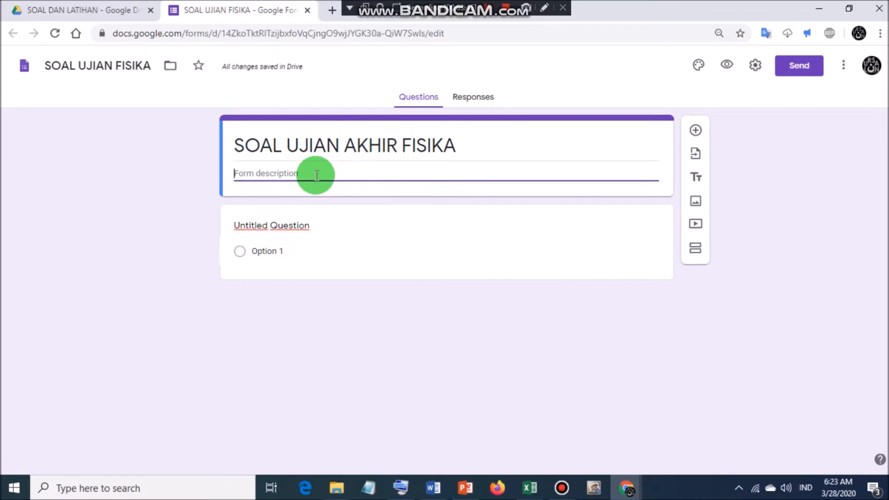
{"action": "type", "text": "H"}
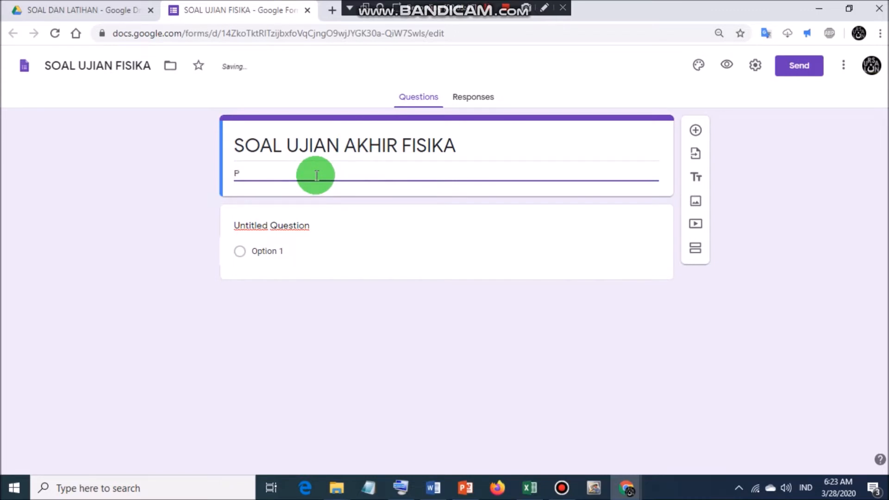
{"action": "key", "text": "BackSpace"}
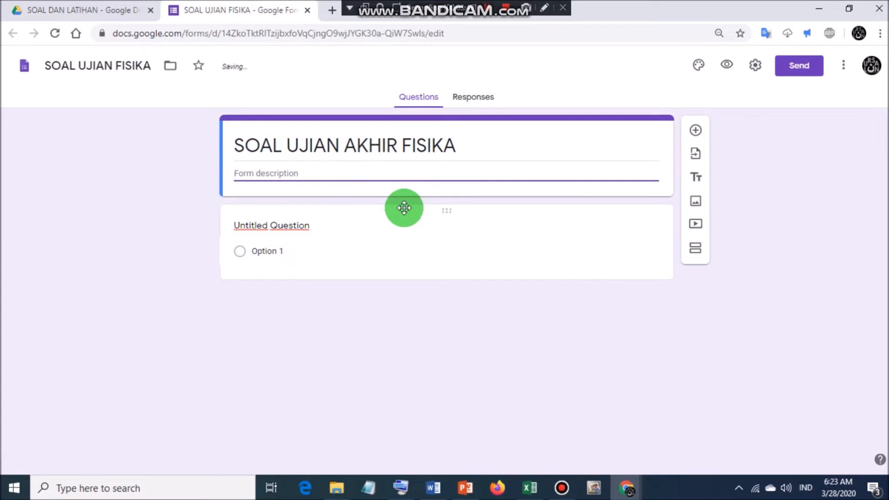
Step: Title the first question NAMA and change its type to Drop-down
{"action": "left_click", "coordinate": [322, 232]}
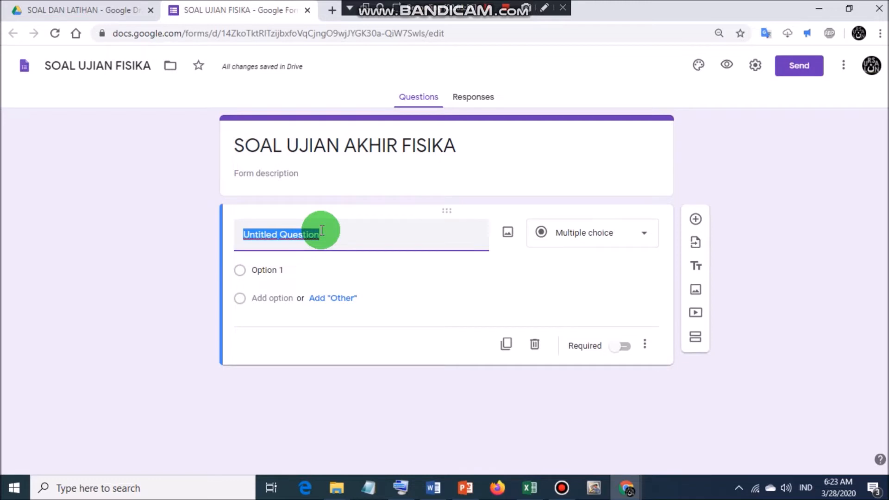
{"action": "type", "text": "NAMA"}
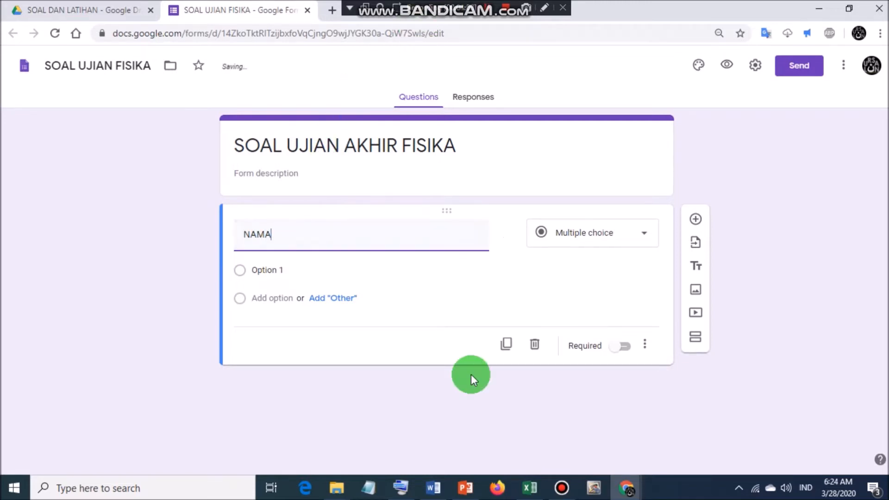
{"action": "left_click", "coordinate": [262, 257]}
{"action": "left_click", "coordinate": [315, 296]}
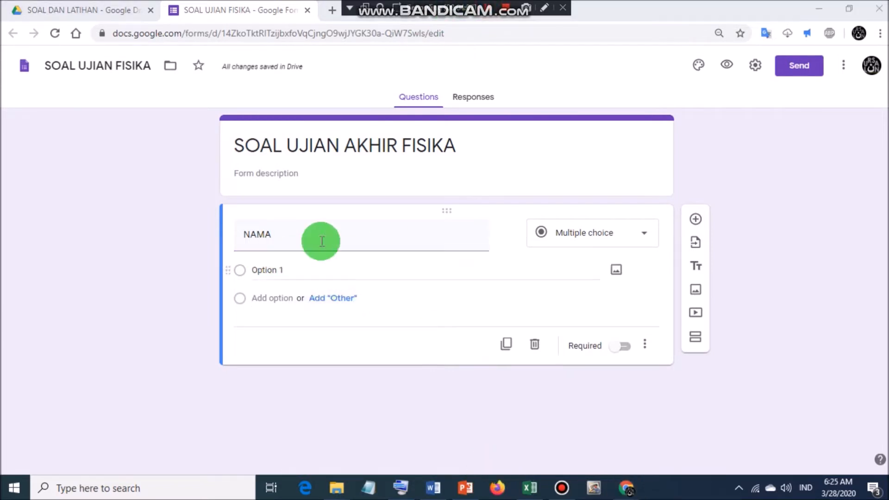
{"action": "left_click", "coordinate": [596, 239]}
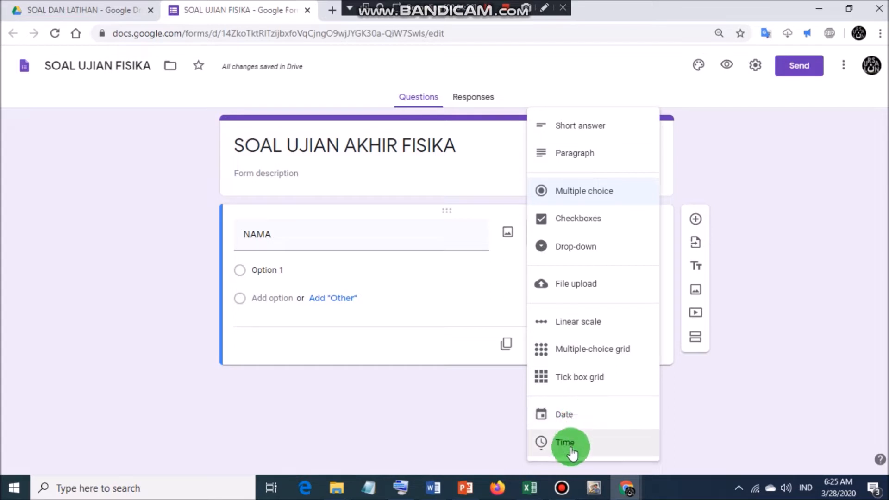
{"action": "left_click", "coordinate": [581, 249]}
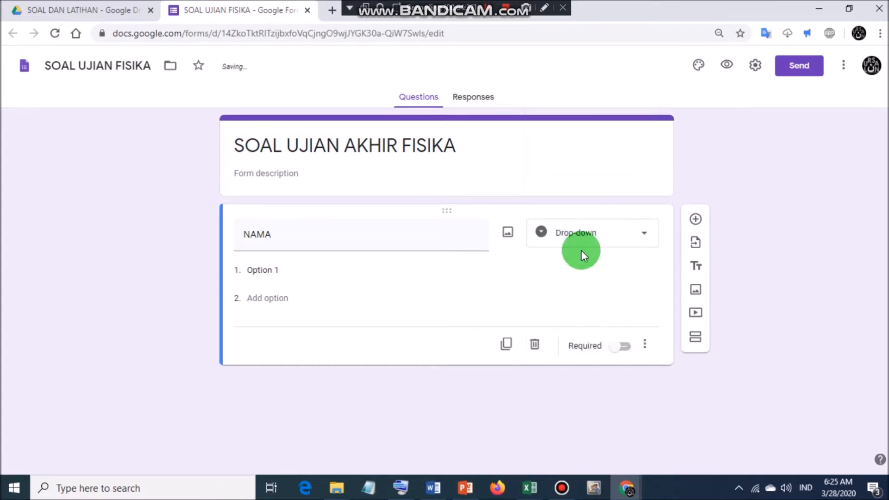
Step: Switch to the student list workbook in Excel and copy the class 7A1 student names in cells C7:C32 of the Nama column
{"action": "mouse_move", "coordinate": [530, 487]}
{"action": "left_click", "coordinate": [546, 460]}
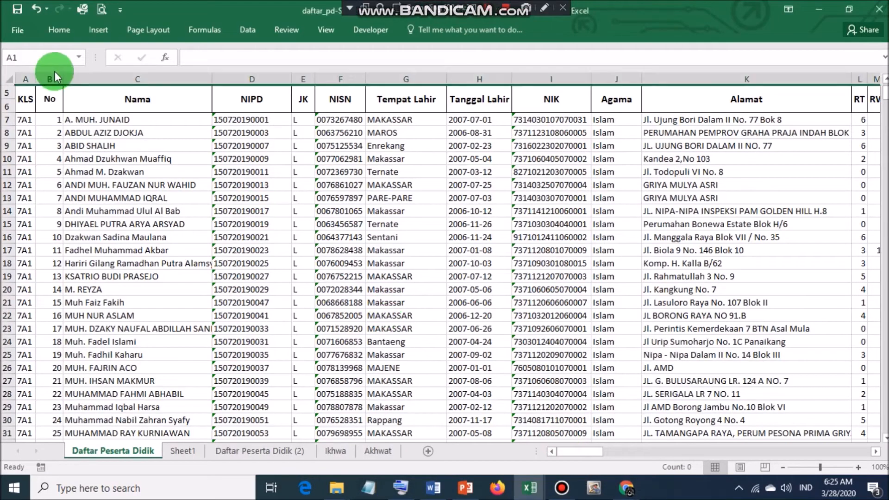
{"action": "left_click", "coordinate": [111, 120]}
{"action": "key", "text": "shift+Down"}
{"action": "key", "text": "shift+Down"}
{"action": "key", "text": "shift+Down"}
{"action": "key", "text": "shift+Down"}
{"action": "key", "text": "shift+Down"}
{"action": "key", "text": "shift+Down"}
{"action": "key", "text": "shift+Down"}
{"action": "key", "text": "shift+Down"}
{"action": "key", "text": "shift+Down"}
{"action": "key", "text": "shift+Down"}
{"action": "key", "text": "shift+Down"}
{"action": "key", "text": "shift+Down"}
{"action": "key", "text": "shift+Down"}
{"action": "key", "text": "shift+Down"}
{"action": "key", "text": "shift+Down"}
{"action": "key", "text": "shift+Down"}
{"action": "key", "text": "shift+Down"}
{"action": "key", "text": "shift+Down"}
{"action": "key", "text": "shift+Down"}
{"action": "key", "text": "shift+Down"}
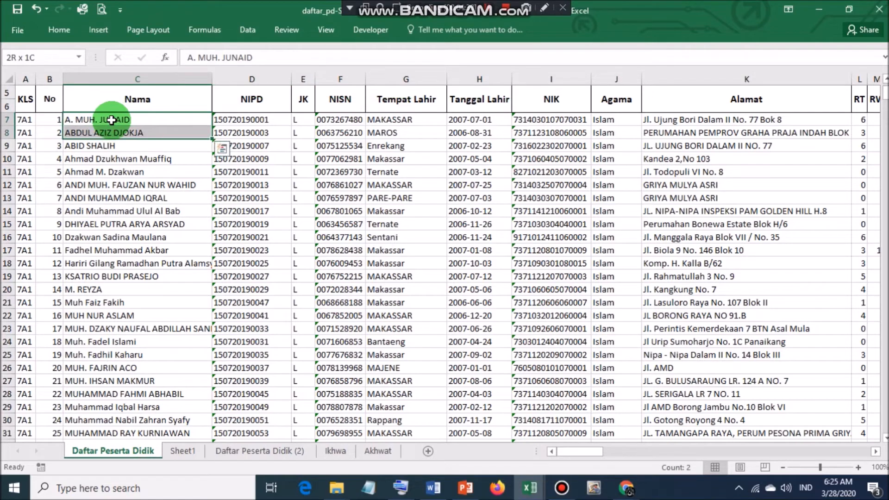
{"action": "key", "text": "ctrl+c"}
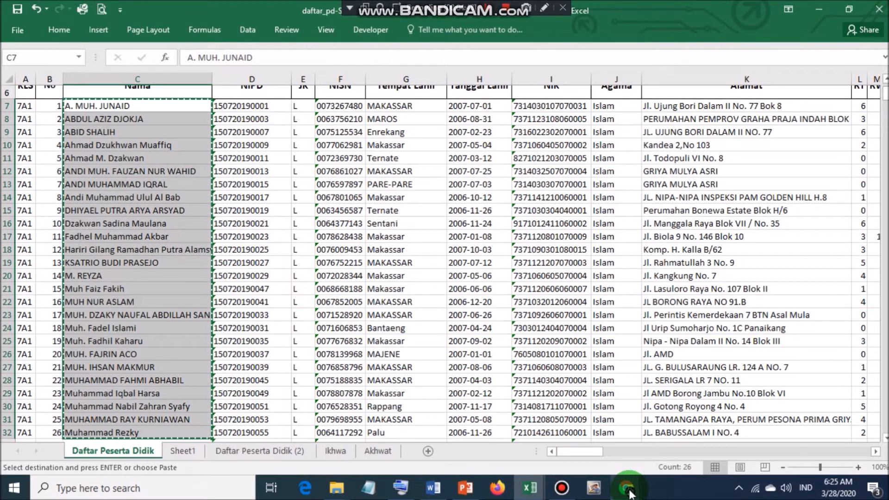
Step: Return to the form in Chrome, paste the copied student names as the NAMA question's options and make the question required
{"action": "mouse_move", "coordinate": [629, 493]}
{"action": "left_click", "coordinate": [553, 434]}
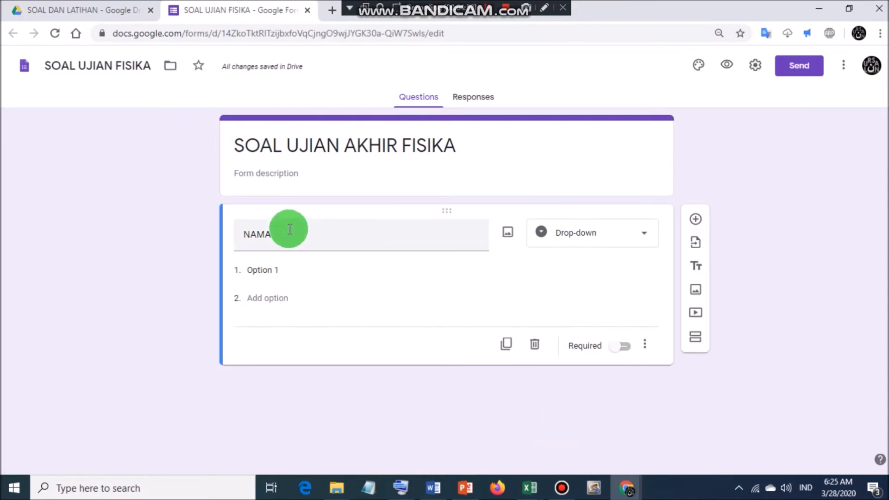
{"action": "left_click", "coordinate": [298, 270]}
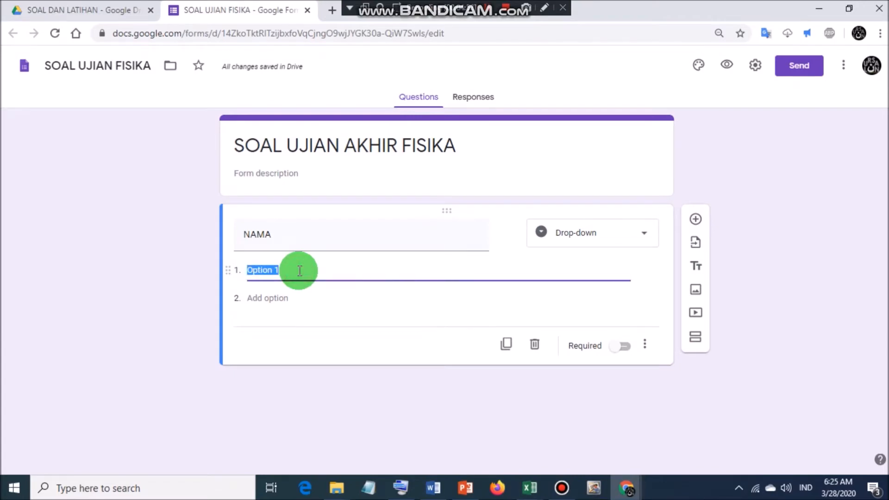
{"action": "key", "text": "ctrl+v"}
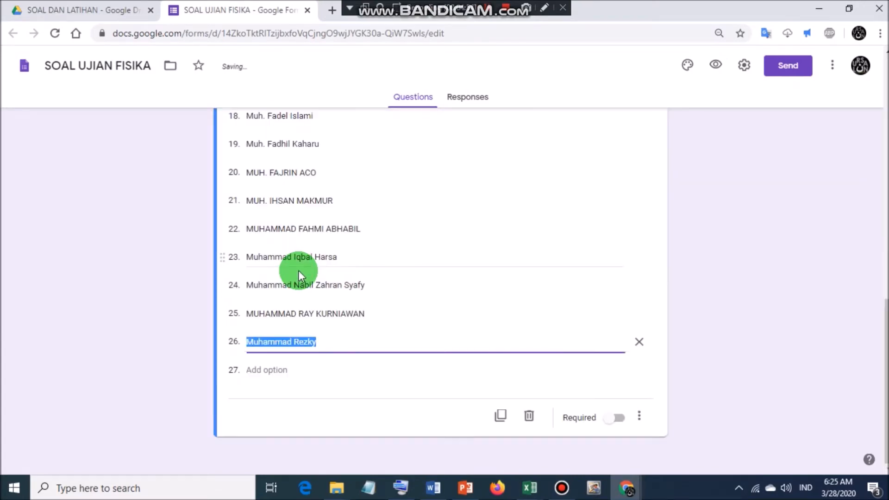
{"action": "scroll", "coordinate": [285, 331], "scroll_direction": "up", "scroll_amount": 7}
{"action": "scroll", "coordinate": [314, 285], "scroll_direction": "up", "scroll_amount": 5}
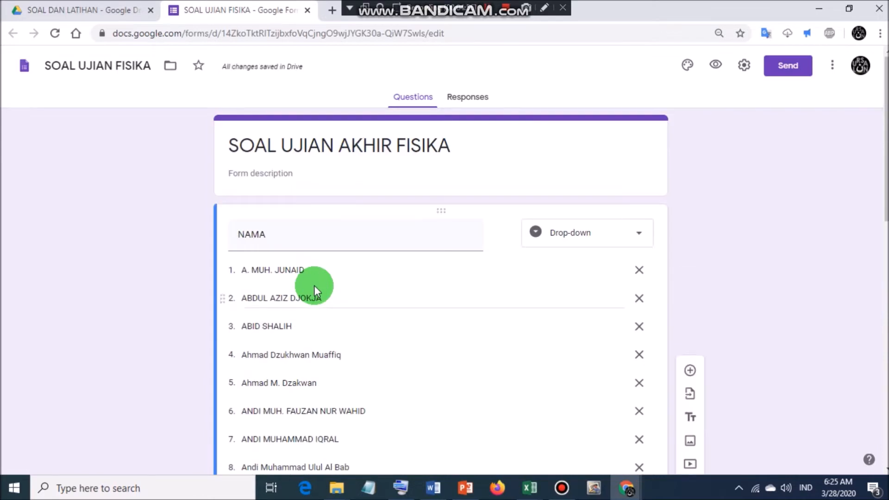
{"action": "scroll", "coordinate": [314, 285], "scroll_direction": "down", "scroll_amount": 10}
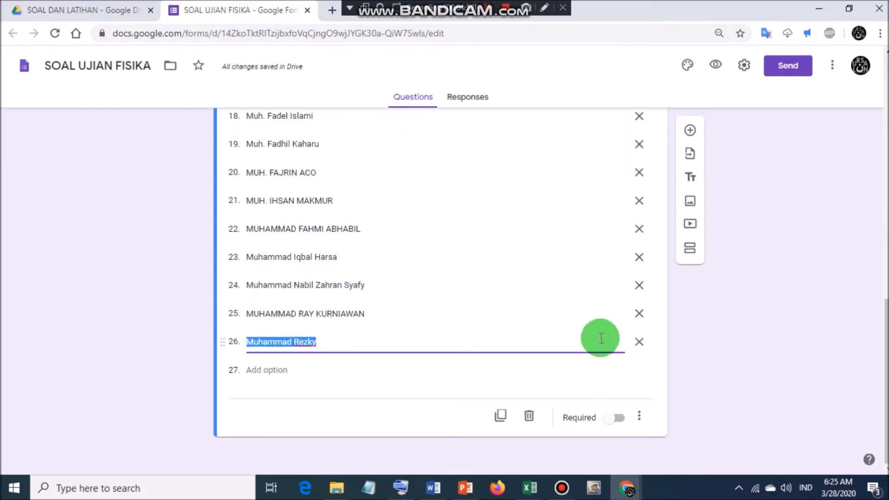
{"action": "left_click", "coordinate": [617, 418]}
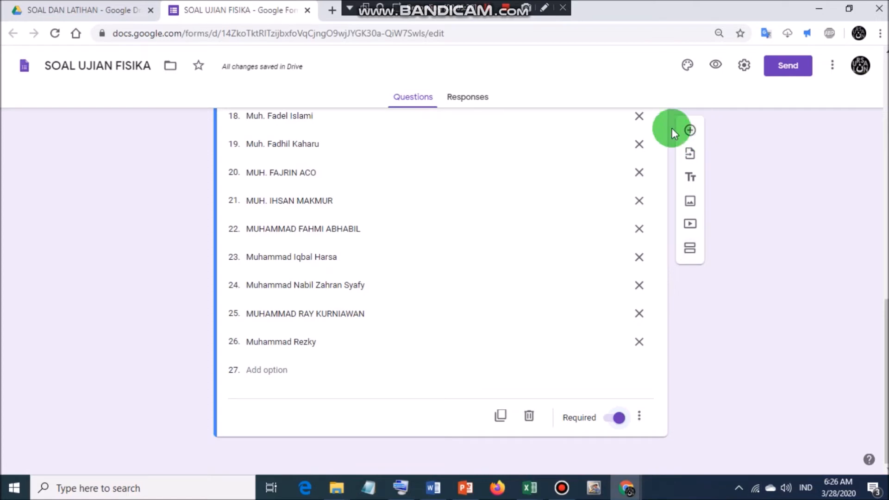
Step: Add a new question titled KELAS and change its type to Drop-down
{"action": "left_click", "coordinate": [690, 130]}
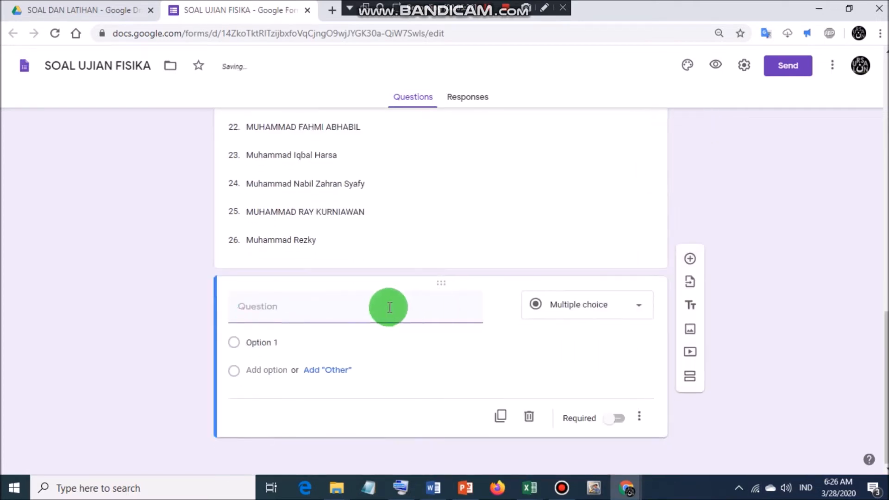
{"action": "type", "text": "KELAS"}
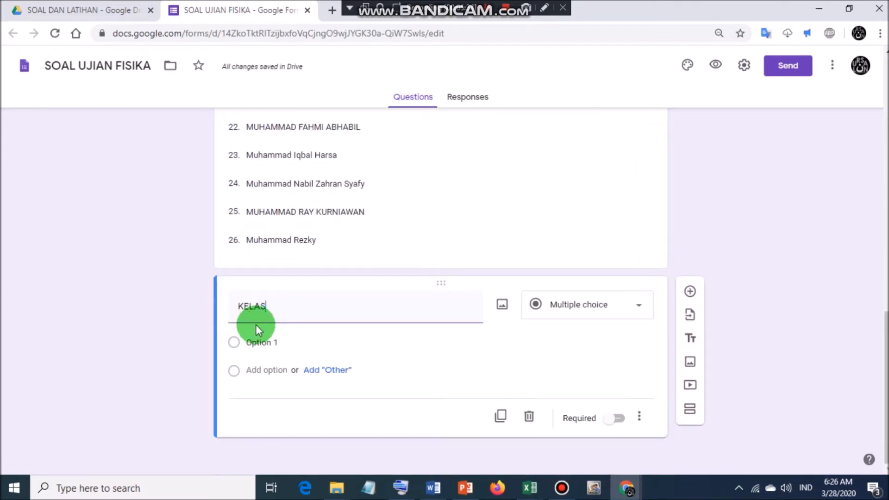
{"action": "left_click", "coordinate": [537, 304]}
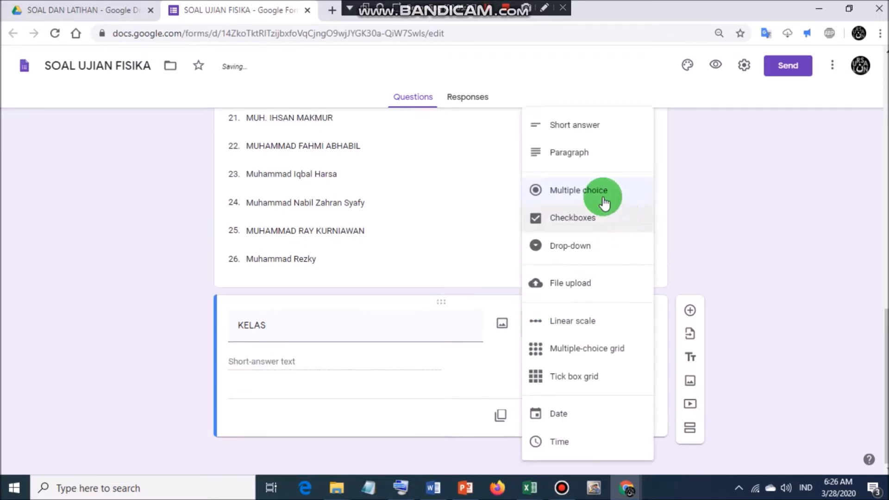
{"action": "left_click", "coordinate": [580, 252]}
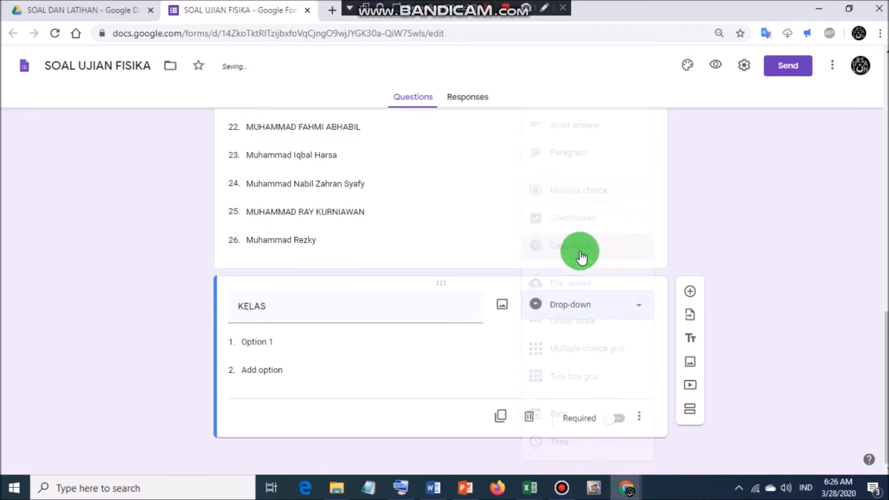
Step: Give the KELAS question the options X IPA 1, X IPA 2 and X IPA 3, and make it required
{"action": "left_click", "coordinate": [288, 343]}
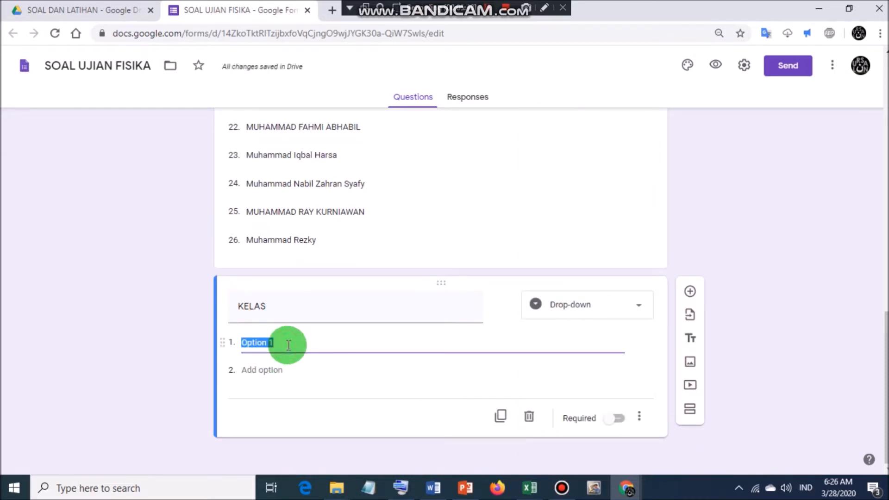
{"action": "type", "text": "x"}
{"action": "key", "text": "BackSpace"}
{"action": "type", "text": "x IPA 1"}
{"action": "left_click", "coordinate": [285, 368]}
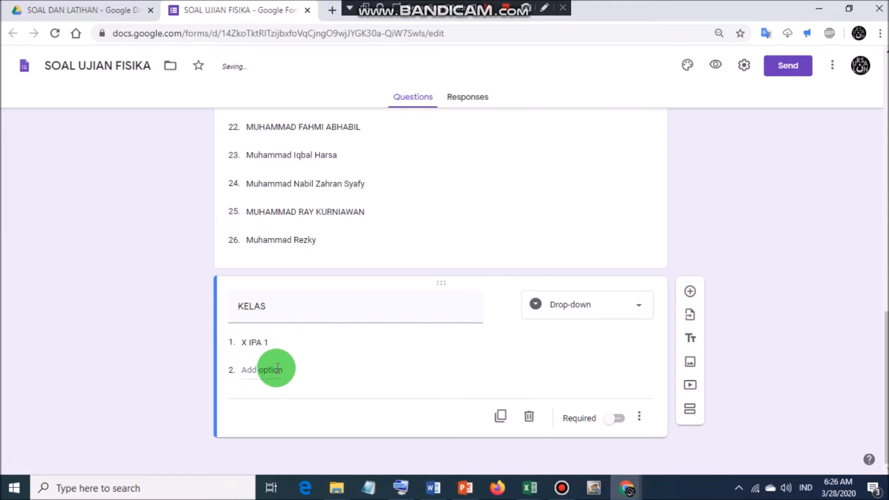
{"action": "type", "text": "X IPA 2"}
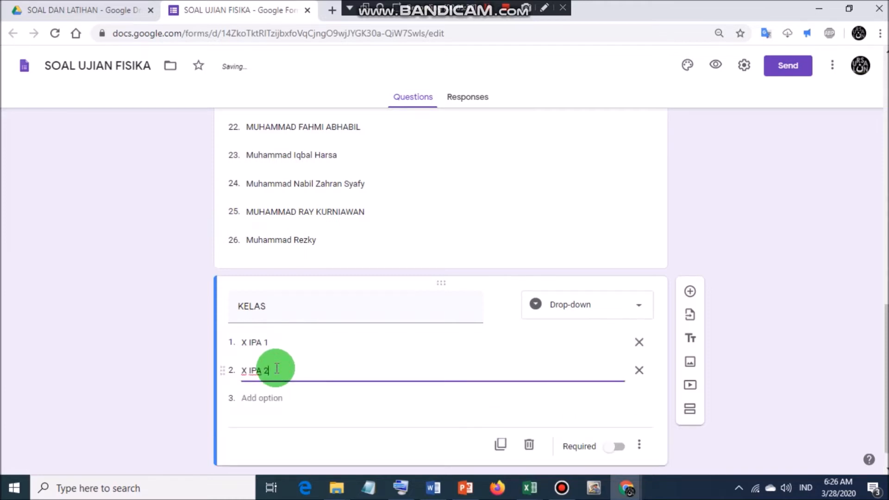
{"action": "left_click", "coordinate": [258, 397]}
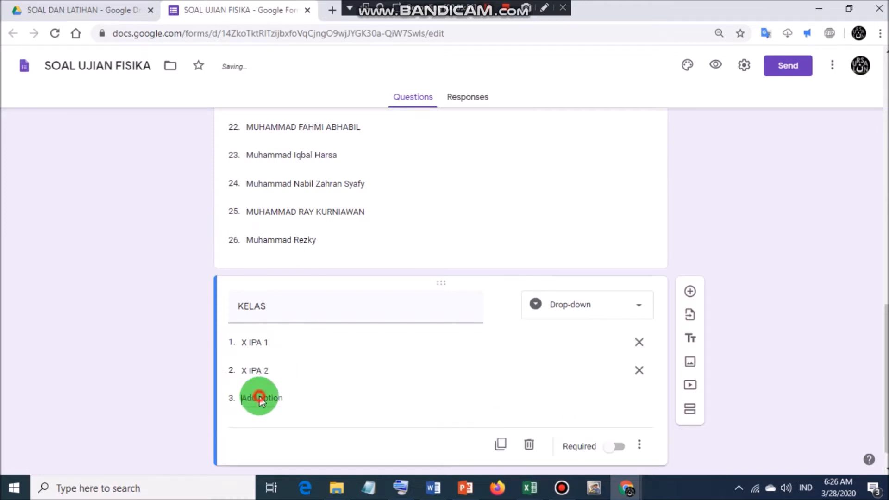
{"action": "type", "text": "X IPA 3"}
{"action": "scroll", "coordinate": [377, 311], "scroll_direction": "down", "scroll_amount": 1}
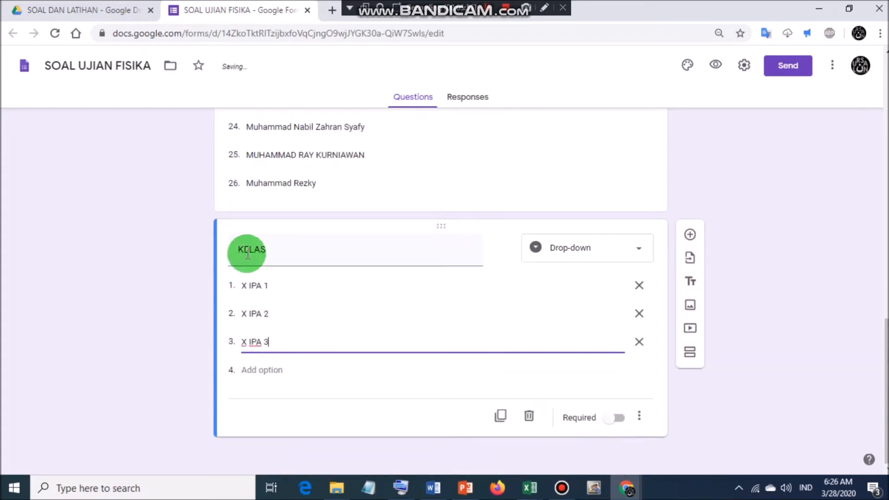
{"action": "left_click", "coordinate": [619, 418]}
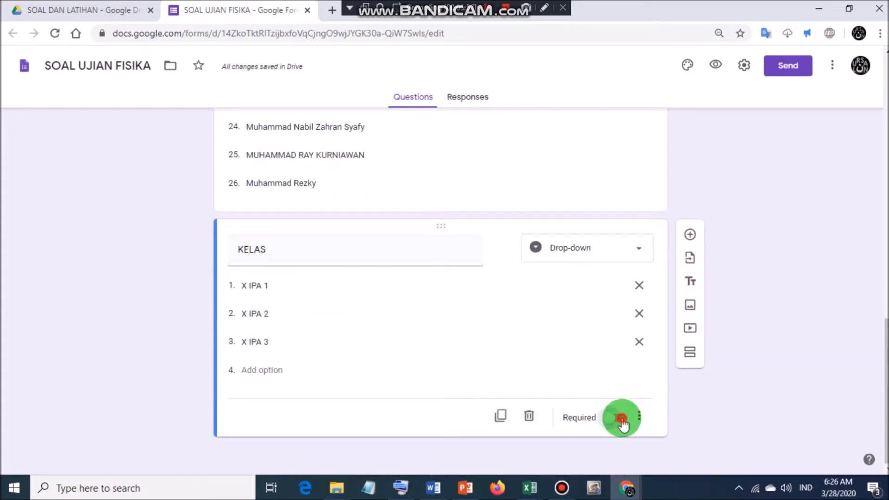
Step: Add a required short-answer question titled TOKEN below the KELAS question
{"action": "left_click", "coordinate": [689, 234]}
{"action": "type", "text": "TOKEN"}
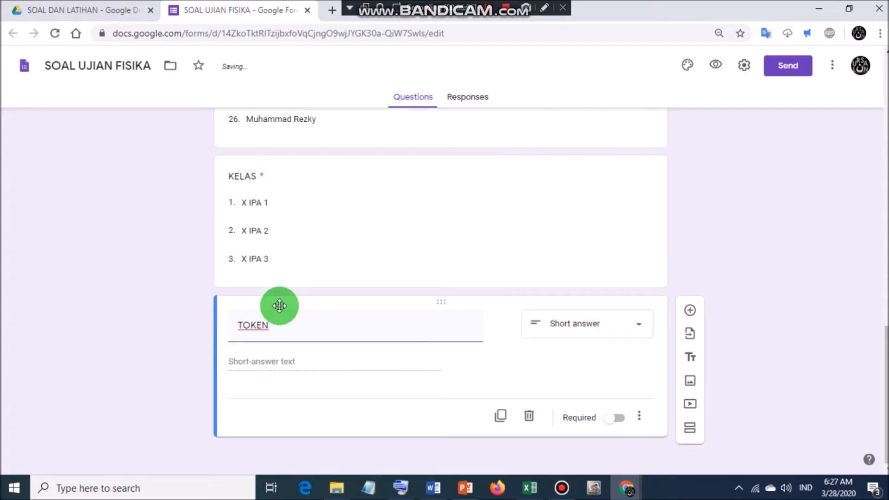
{"action": "left_click", "coordinate": [615, 418]}
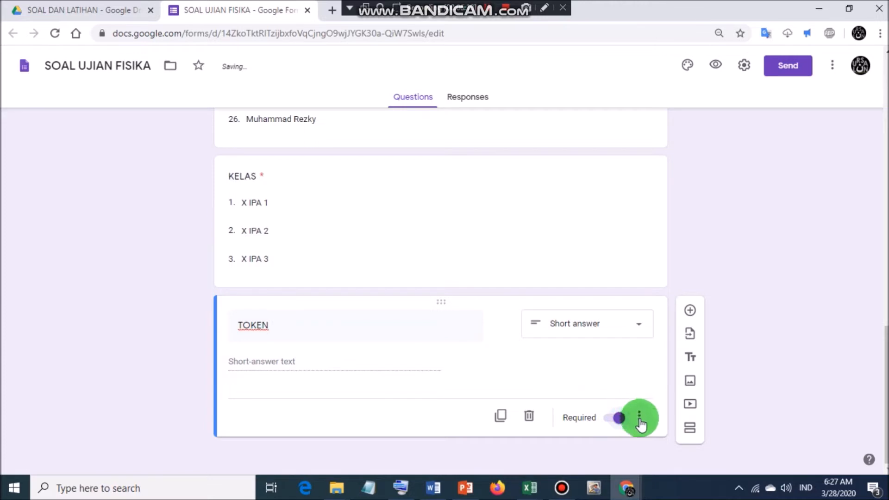
Step: Add response validation to the TOKEN question with the rule set to Text and Contains
{"action": "left_click", "coordinate": [639, 417]}
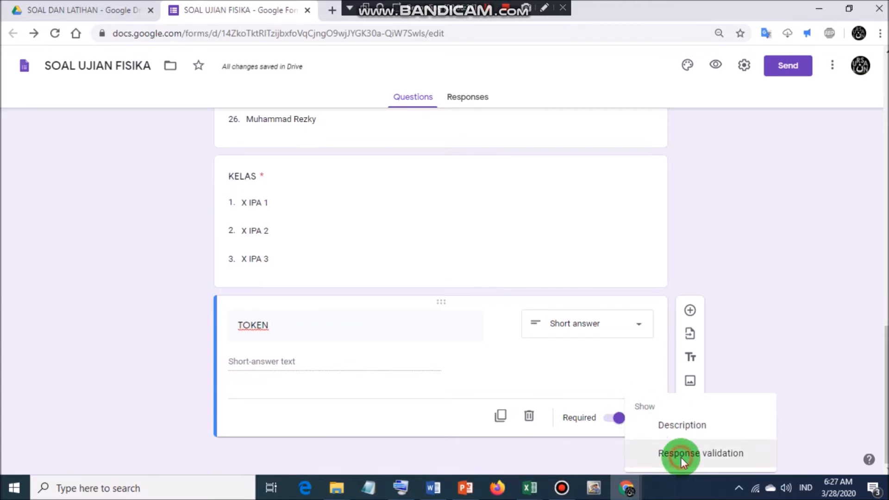
{"action": "left_click", "coordinate": [680, 456]}
{"action": "left_click", "coordinate": [310, 390]}
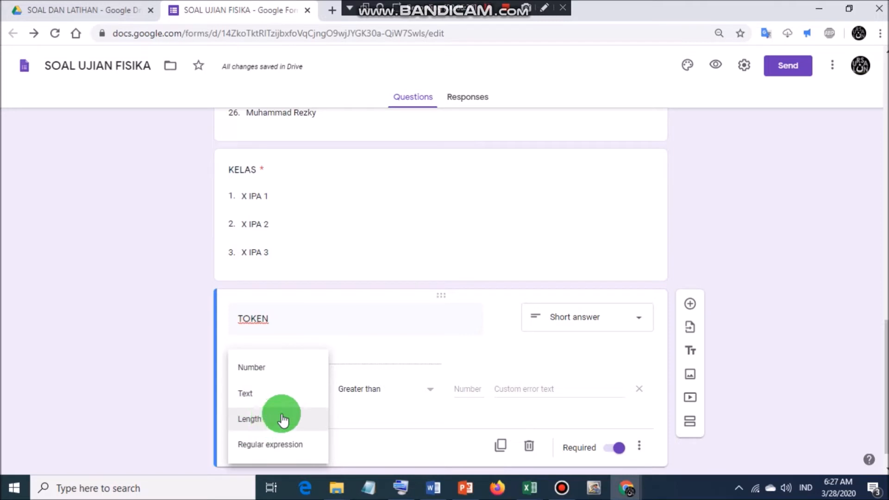
{"action": "left_click", "coordinate": [242, 395]}
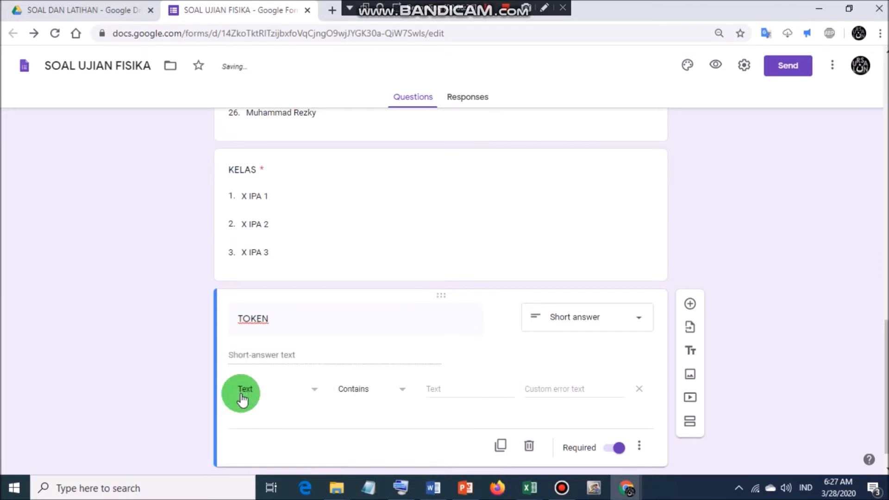
{"action": "left_click", "coordinate": [361, 392]}
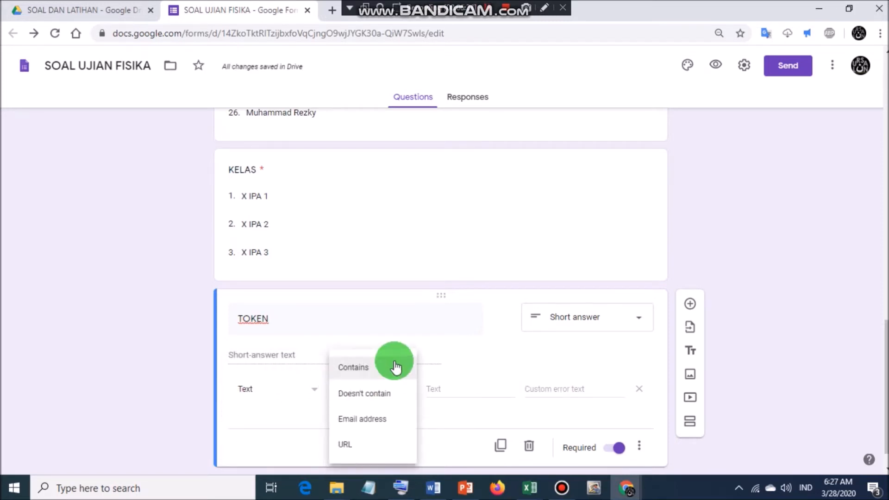
{"action": "left_click", "coordinate": [354, 374]}
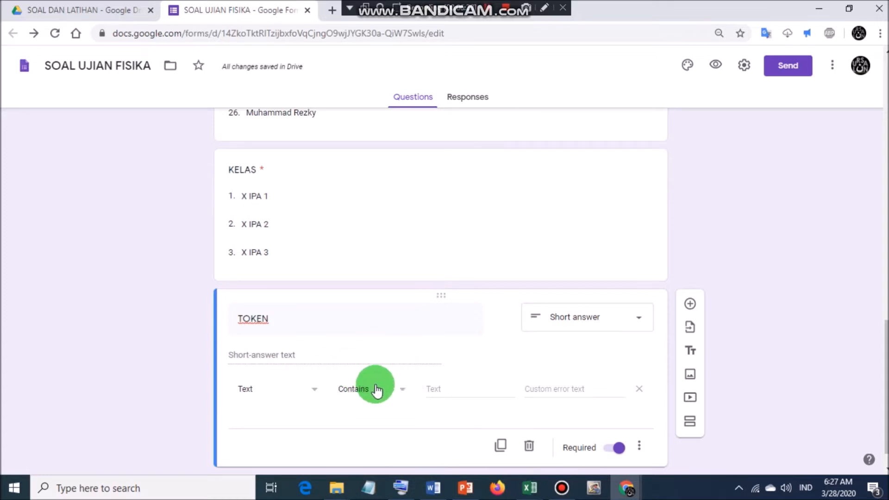
Step: Enter the exam token as the required text of the TOKEN validation and set the custom error text to KETIK TOKEN
{"action": "left_click", "coordinate": [438, 389]}
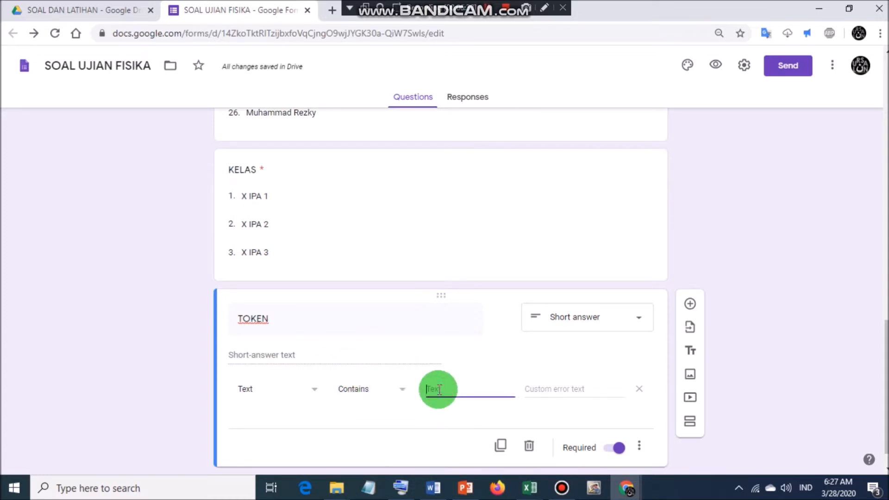
{"action": "type", "text": "ABCDE"}
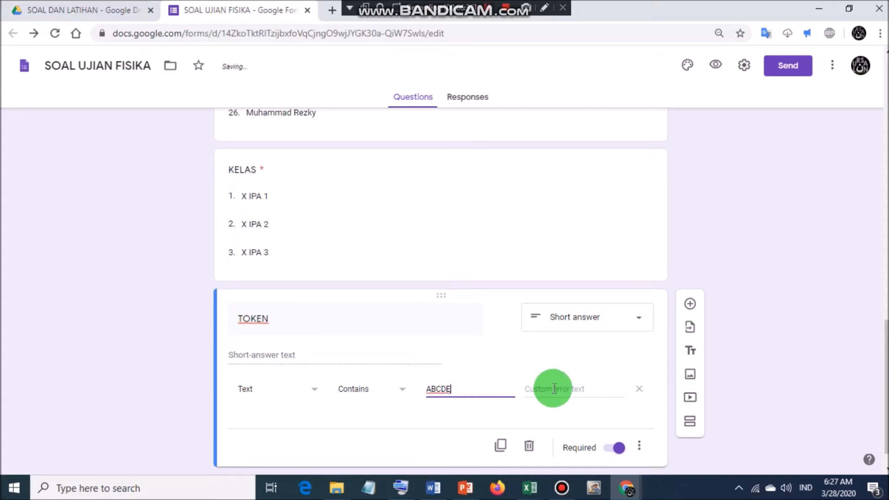
{"action": "left_click", "coordinate": [567, 390]}
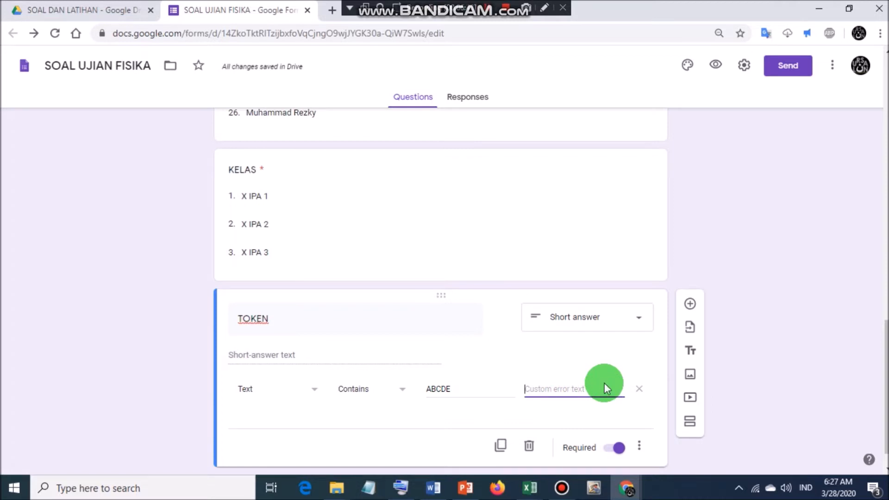
{"action": "type", "text": "KETIK TOKEN"}
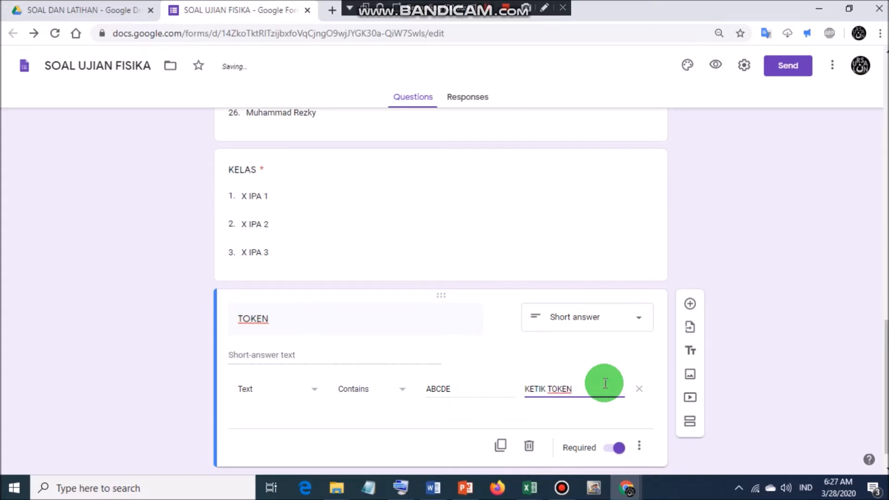
Step: Add a new section after the TOKEN question and title it SOAL UJIAN FISIKA
{"action": "scroll", "coordinate": [604, 382], "scroll_direction": "down", "scroll_amount": 1}
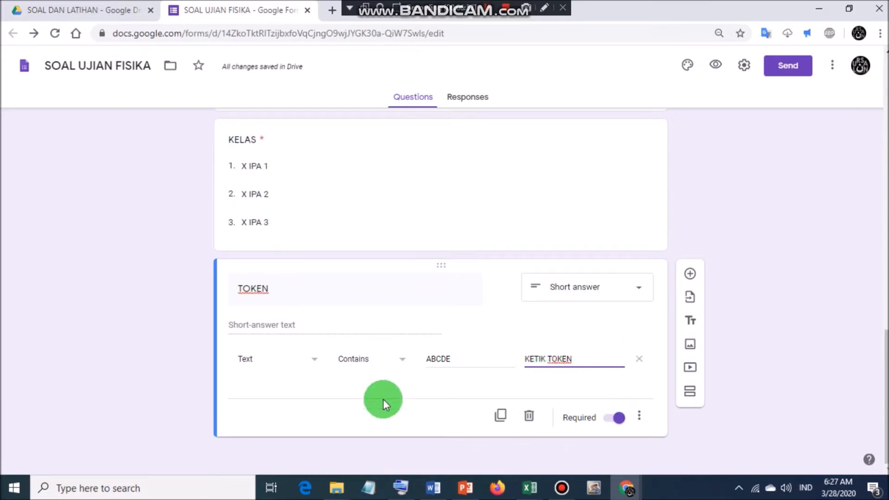
{"action": "left_click", "coordinate": [691, 392]}
{"action": "scroll", "coordinate": [349, 317], "scroll_direction": "down", "scroll_amount": 2}
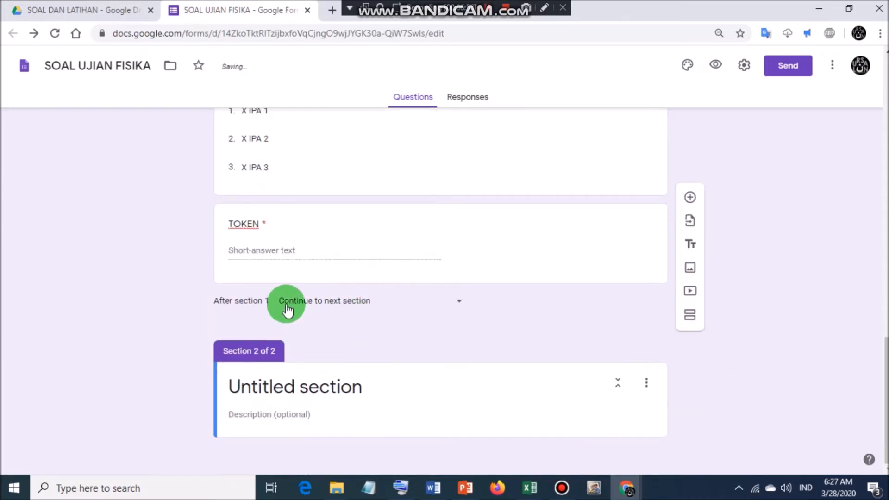
{"action": "scroll", "coordinate": [287, 309], "scroll_direction": "up", "scroll_amount": 20}
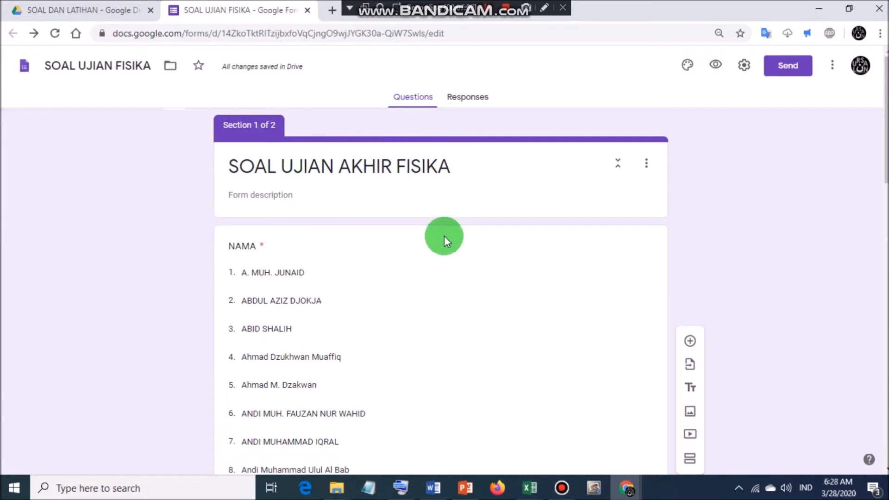
{"action": "scroll", "coordinate": [378, 247], "scroll_direction": "down", "scroll_amount": 20}
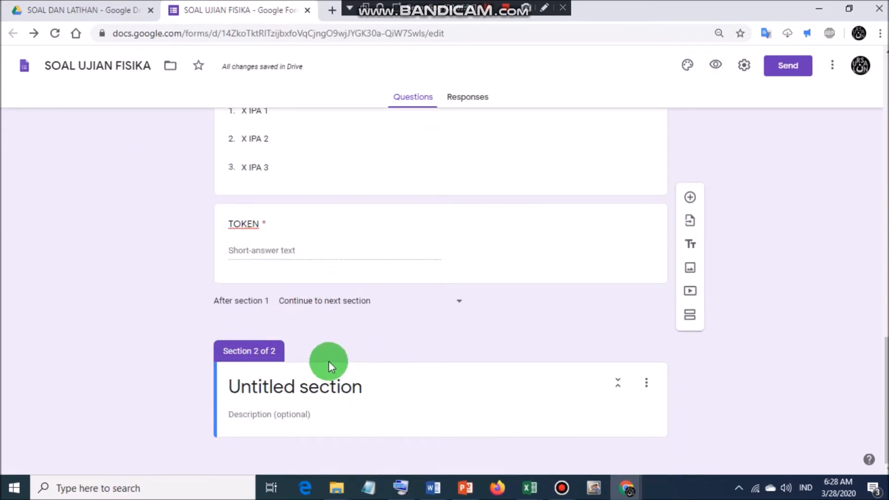
{"action": "left_click", "coordinate": [351, 387]}
{"action": "type", "text": "SOAL UJ"}
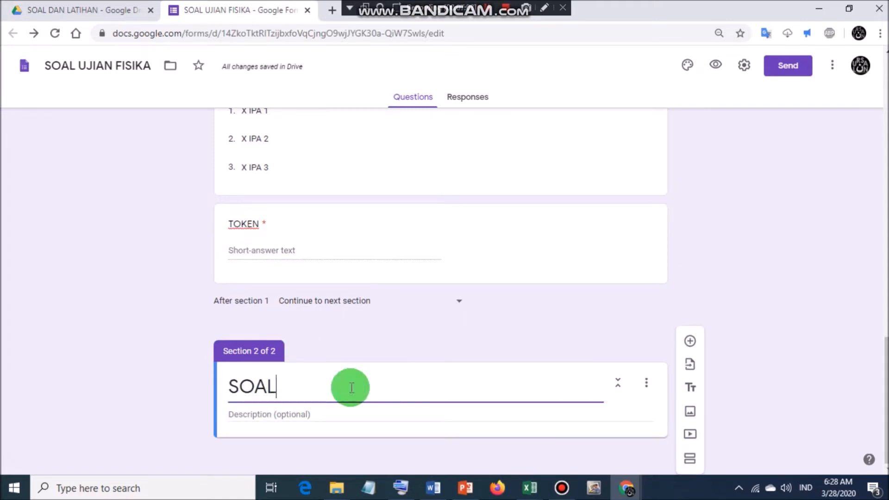
{"action": "type", "text": "FISIKA"}
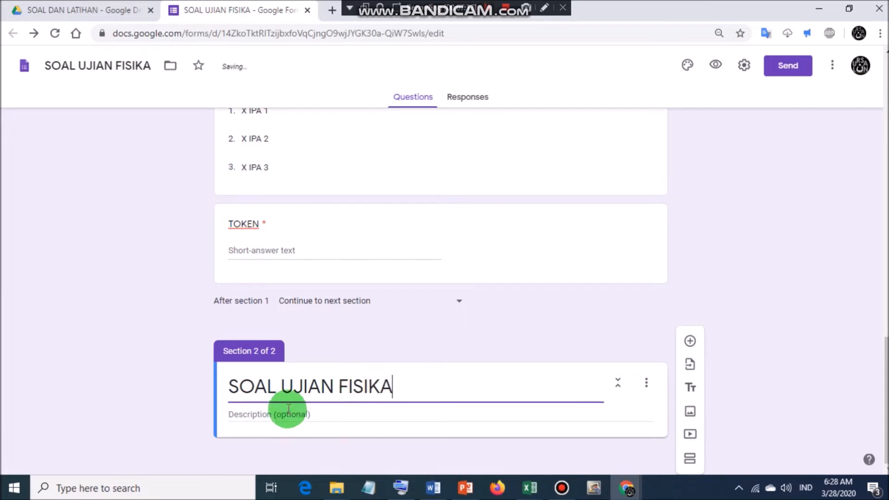
{"action": "left_click", "coordinate": [301, 416]}
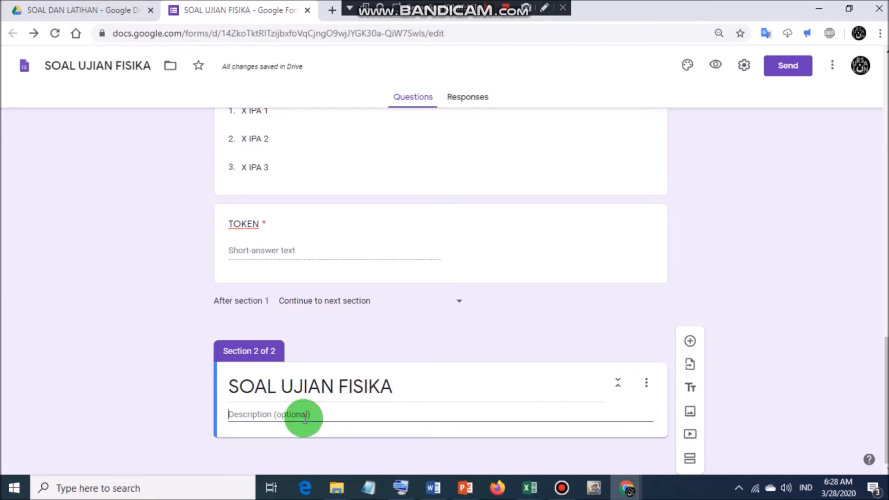
Step: Add a question to the second section and fill in "Tebal pelat logam diukur dengan mikrometer skrup seperti gambar", copied with its number from the Word document
{"action": "left_click", "coordinate": [690, 343]}
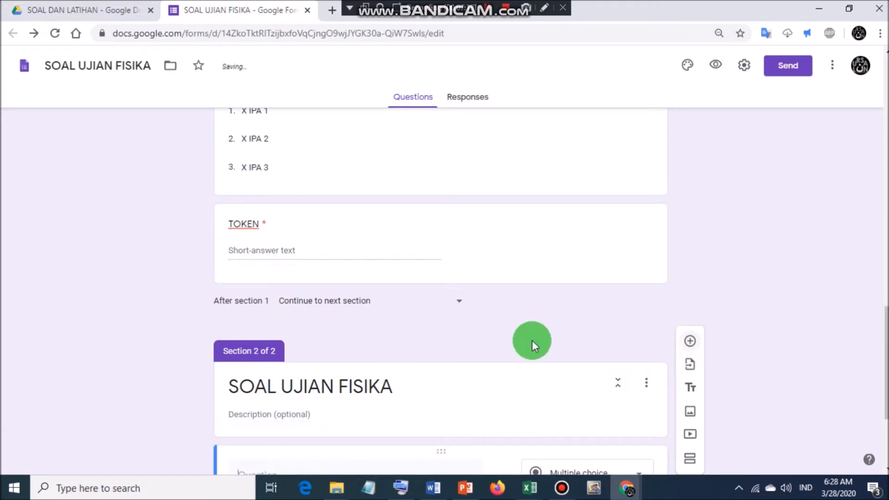
{"action": "left_click", "coordinate": [437, 489]}
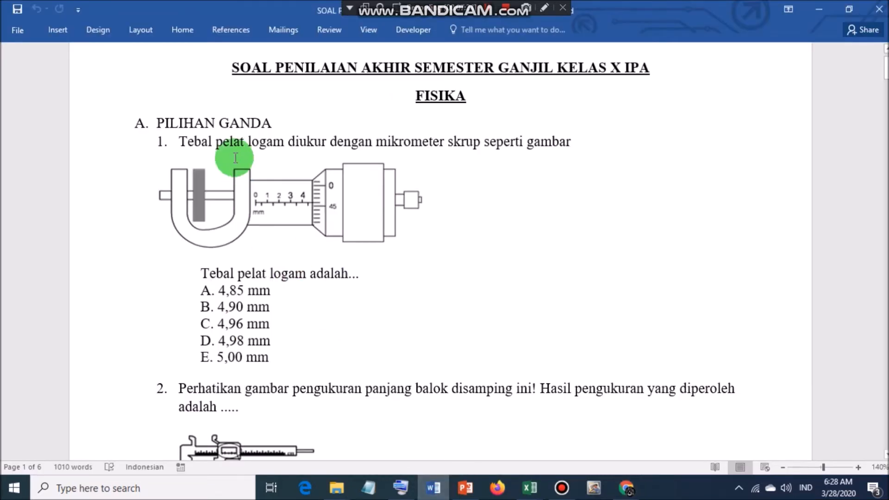
{"action": "left_click_drag", "start_coordinate": [179, 141], "coordinate": [561, 144]}
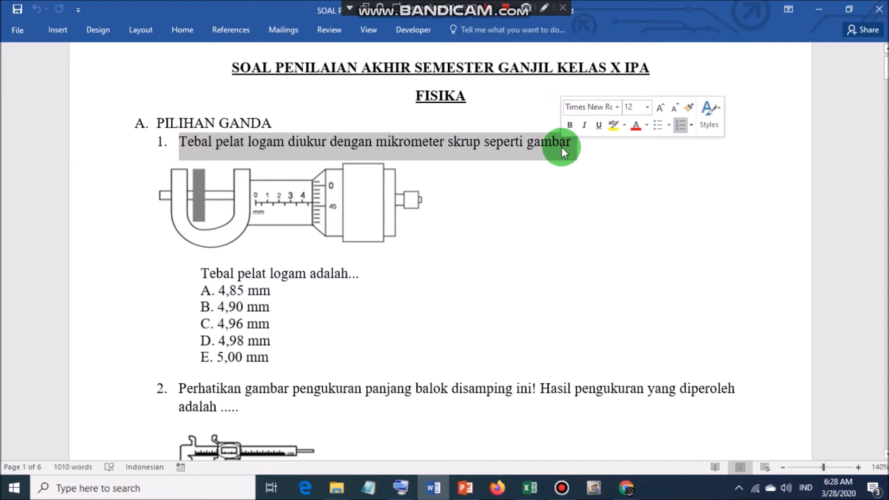
{"action": "left_click", "coordinate": [626, 487]}
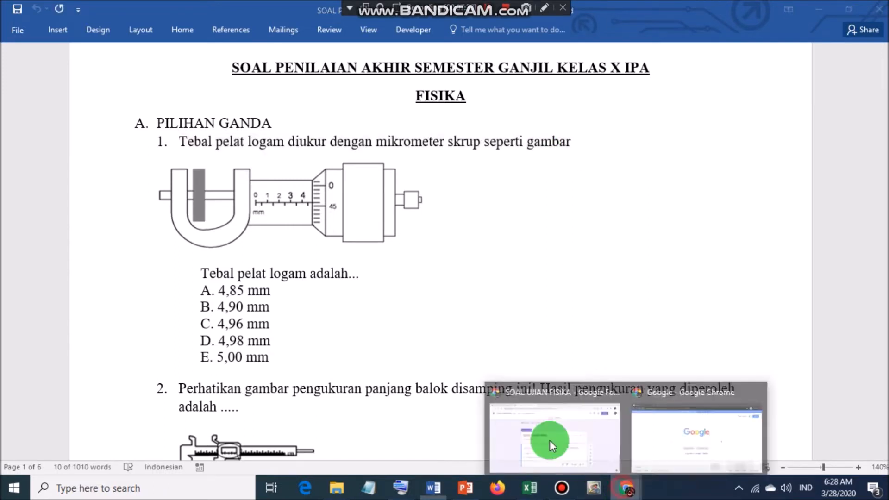
{"action": "left_click", "coordinate": [558, 411]}
{"action": "left_click", "coordinate": [270, 314]}
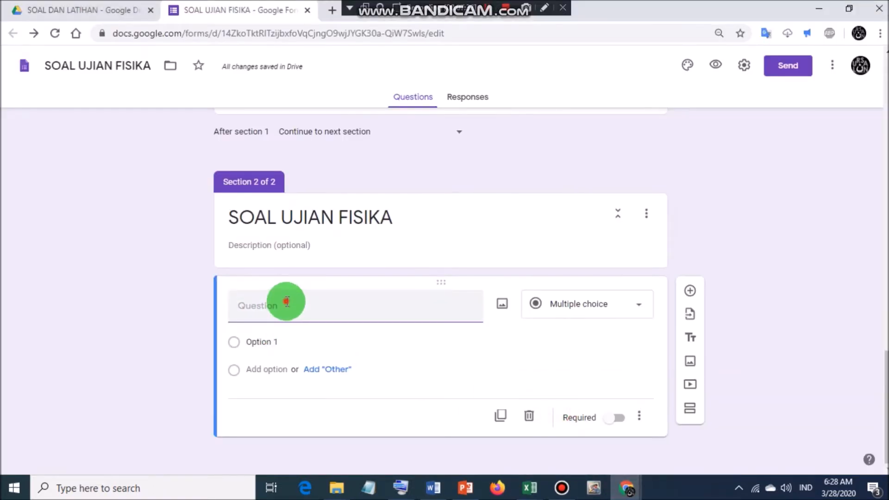
{"action": "type", "text": "1.\tTebal pelat logam diukur dengan mikrometer skrup seperti gambar"}
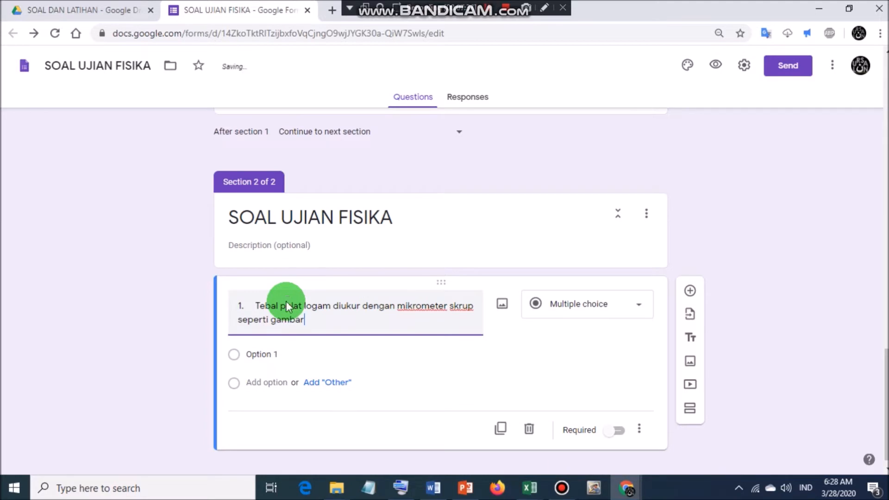
Step: Copy "Tebal pelat logam adalah..." from the Word document and append it to question 1's text in the Chrome form
{"action": "left_click", "coordinate": [433, 487]}
{"action": "scroll", "coordinate": [217, 297], "scroll_direction": "down", "scroll_amount": 1}
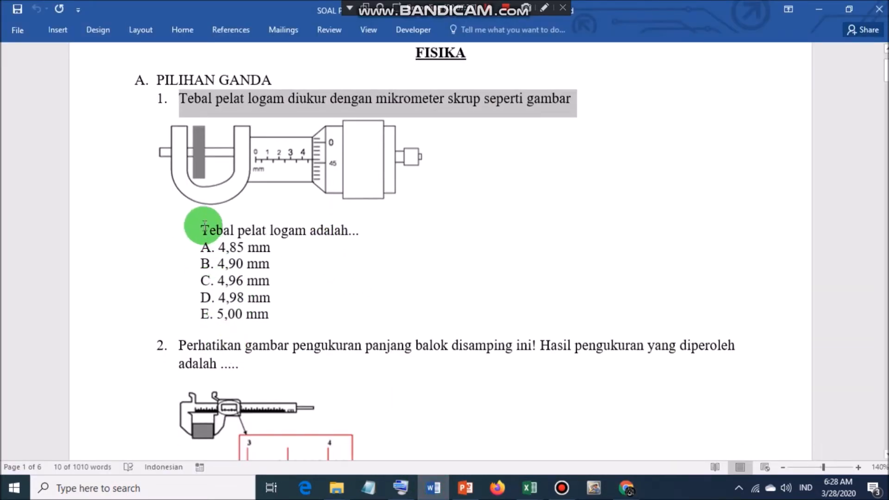
{"action": "left_click_drag", "start_coordinate": [203, 227], "coordinate": [358, 232]}
{"action": "key", "text": "ctrl+c"}
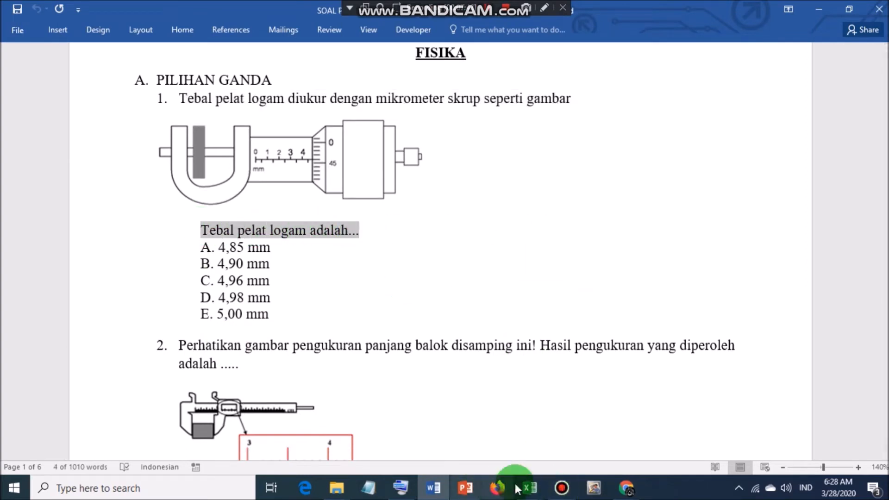
{"action": "mouse_move", "coordinate": [635, 493]}
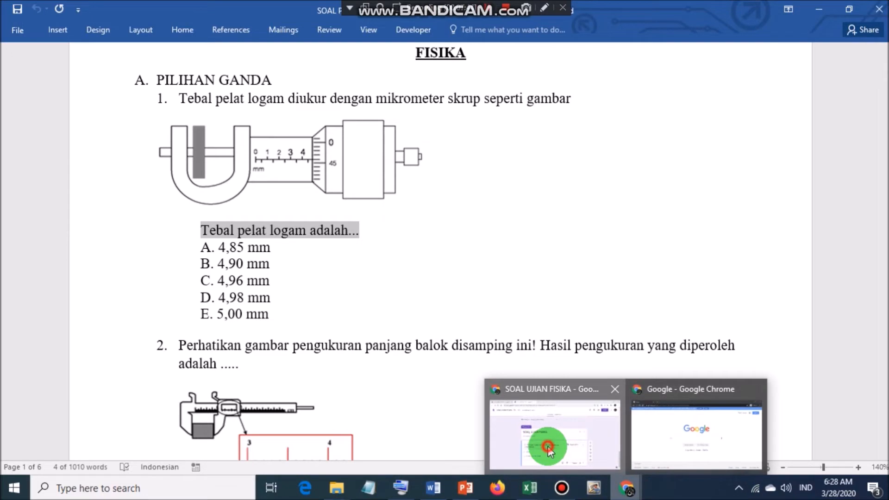
{"action": "left_click", "coordinate": [557, 437]}
{"action": "key", "text": "ctrl+v"}
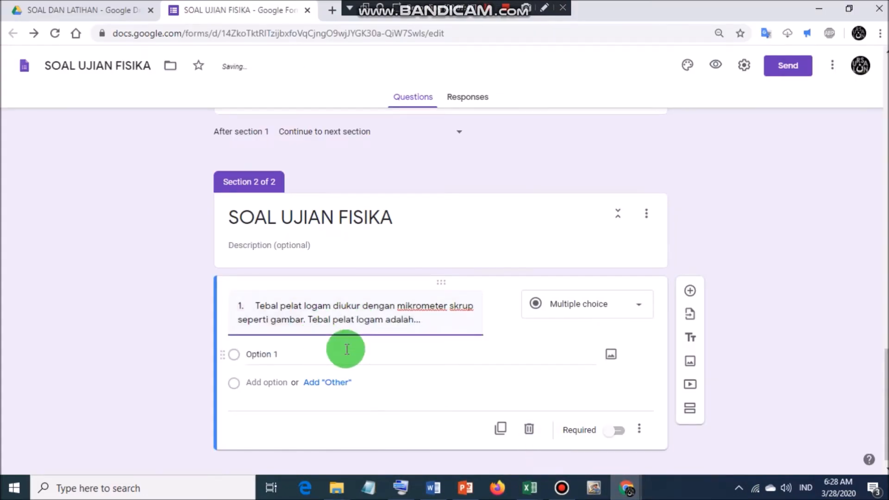
Step: Copy question 1's micrometer picture from Word onto the blank PowerPoint slide and enlarge it to about 2.06" high by 5.01" wide
{"action": "left_click", "coordinate": [432, 486]}
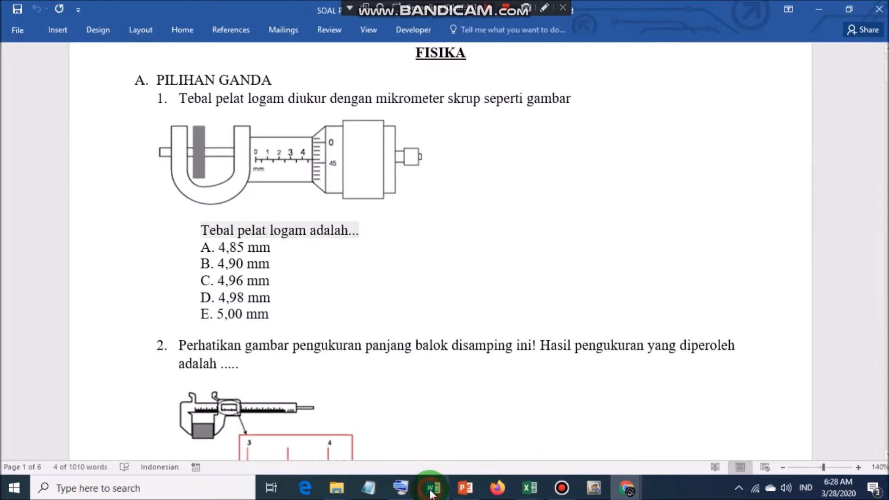
{"action": "left_click", "coordinate": [343, 165]}
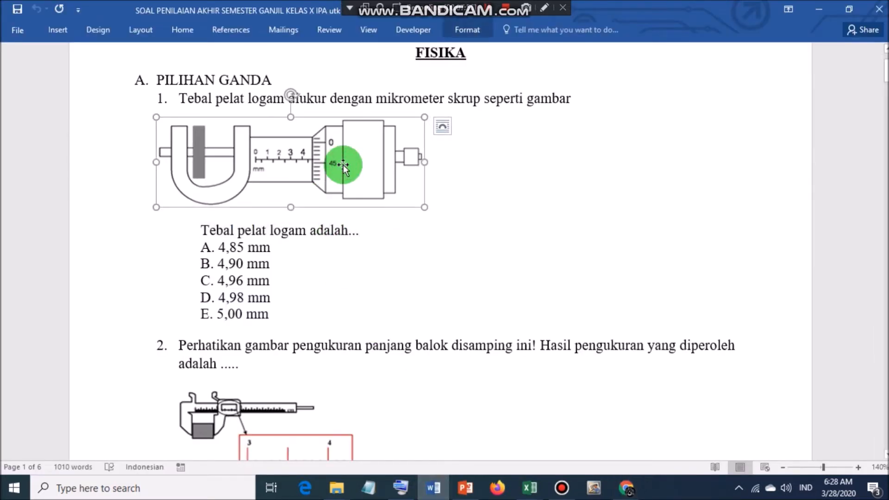
{"action": "left_click", "coordinate": [464, 488]}
{"action": "left_click", "coordinate": [391, 242]}
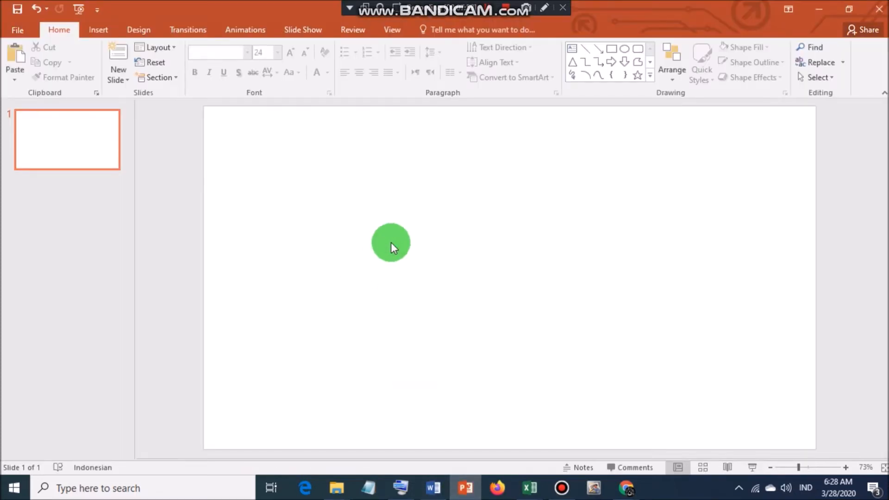
{"action": "key", "text": "ctrl+v"}
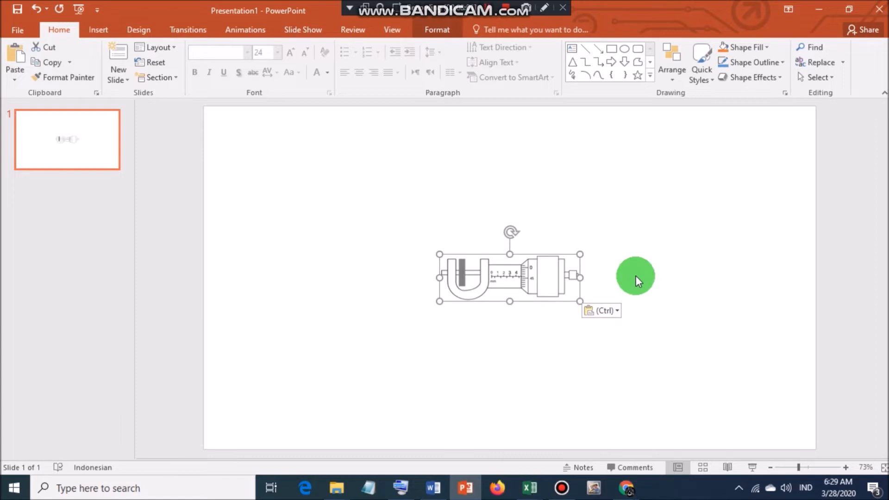
{"action": "left_click_drag", "start_coordinate": [512, 262], "coordinate": [420, 220]}
{"action": "left_click_drag", "start_coordinate": [487, 260], "coordinate": [577, 306]}
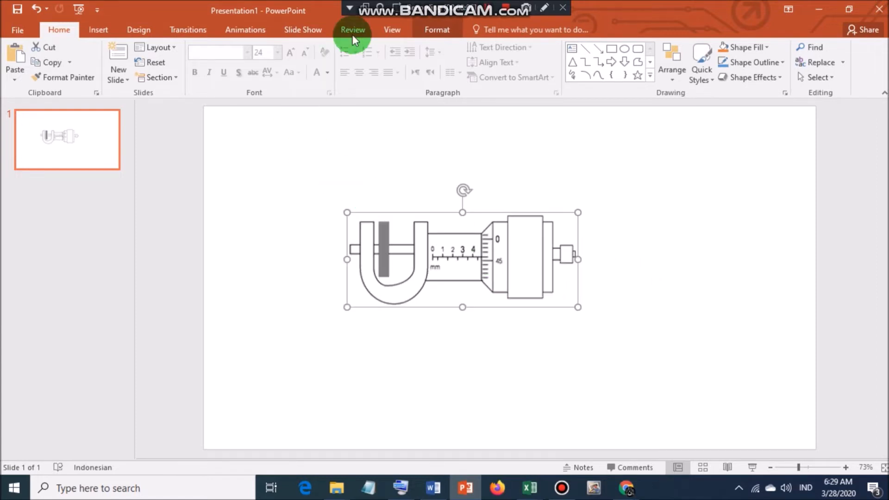
Step: Apply the strongest sharpening preset and the darkest black-and-white recolor to the micrometer picture
{"action": "left_click", "coordinate": [431, 33]}
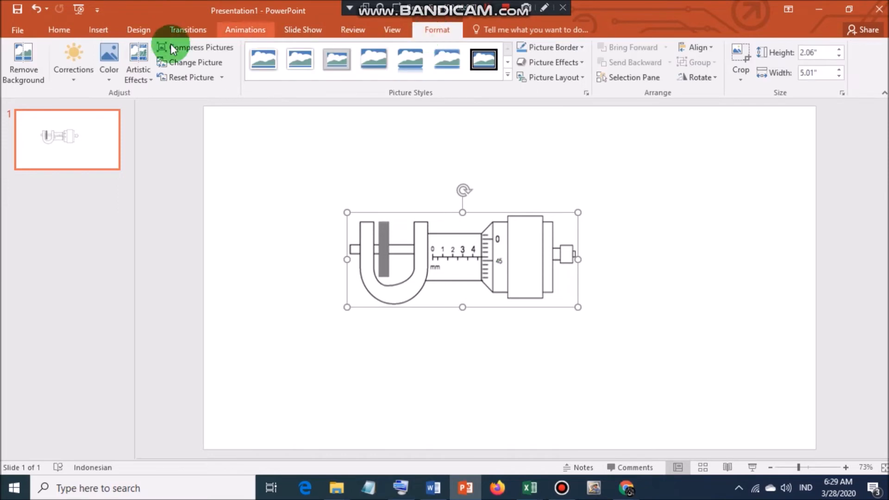
{"action": "left_click", "coordinate": [77, 76]}
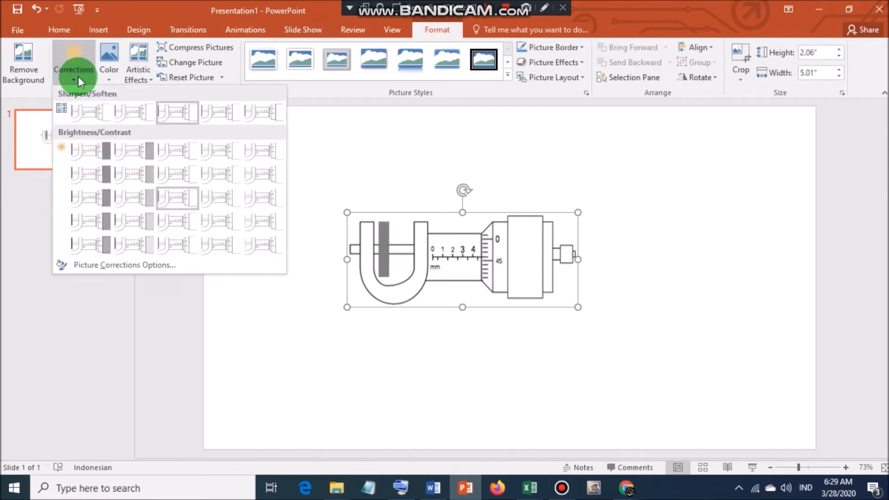
{"action": "left_click", "coordinate": [257, 115]}
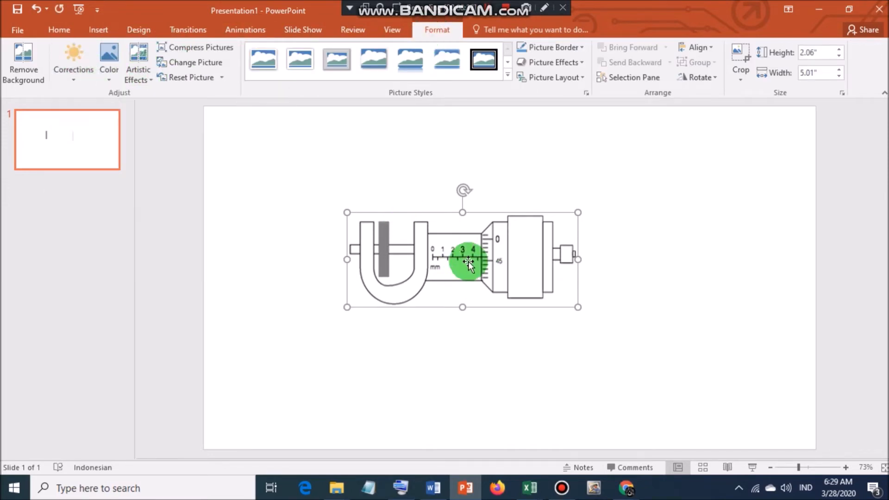
{"action": "left_click", "coordinate": [115, 79]}
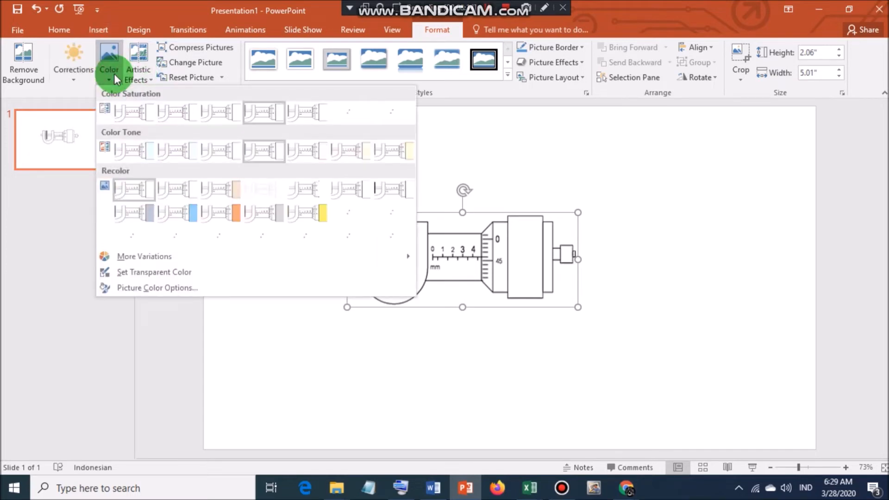
{"action": "left_click", "coordinate": [376, 188]}
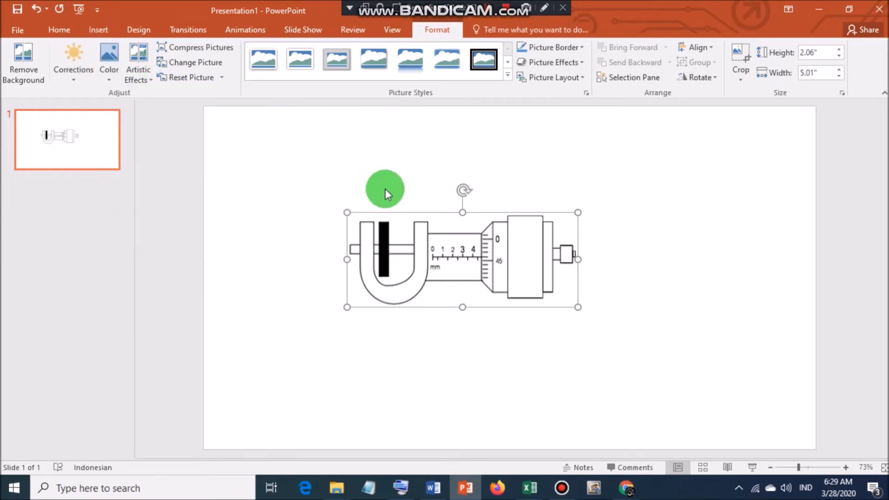
{"action": "left_click", "coordinate": [670, 259]}
Step: Save the micrometer picture as a PNG file named Picture1 in the Pictures folder
{"action": "right_click", "coordinate": [445, 258]}
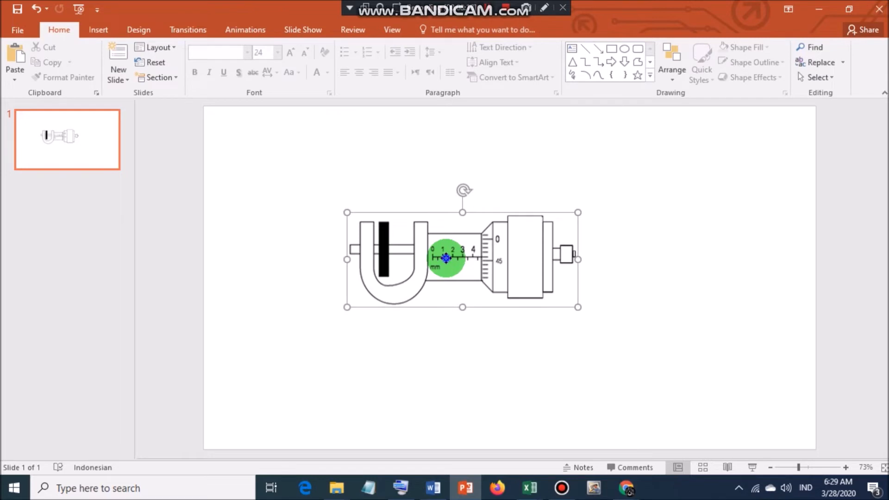
{"action": "right_click", "coordinate": [454, 233]}
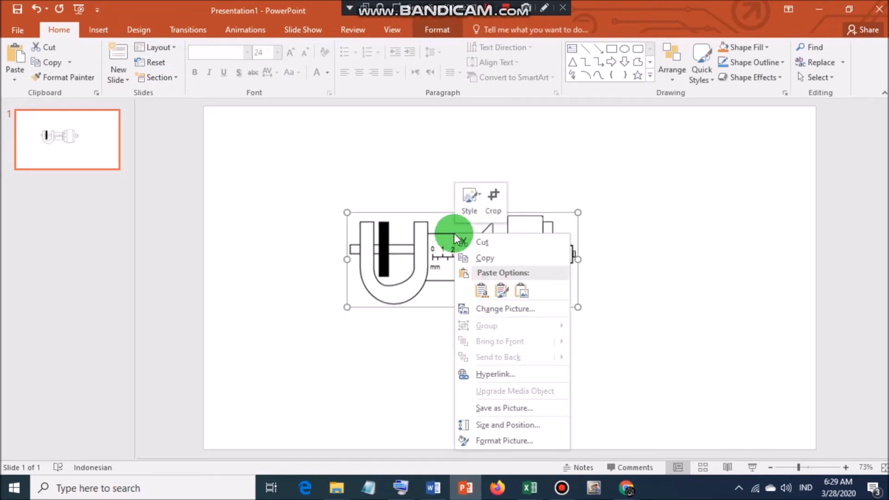
{"action": "left_click", "coordinate": [516, 411]}
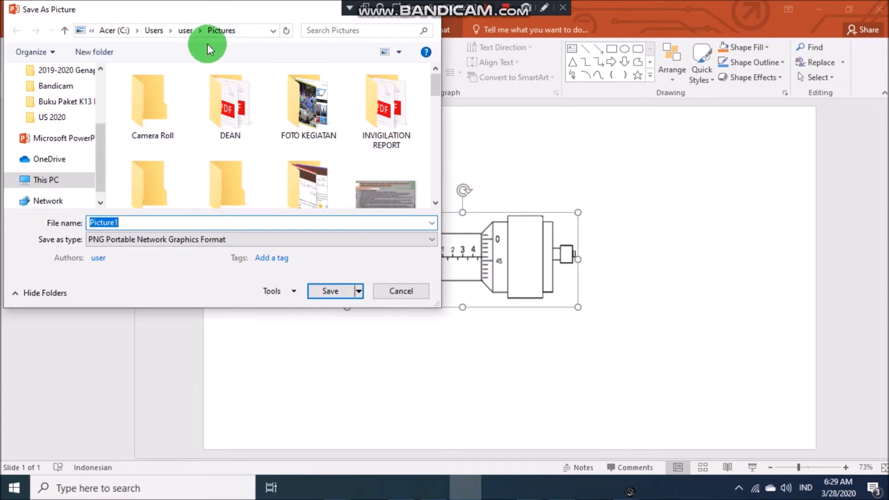
{"action": "left_click", "coordinate": [113, 239]}
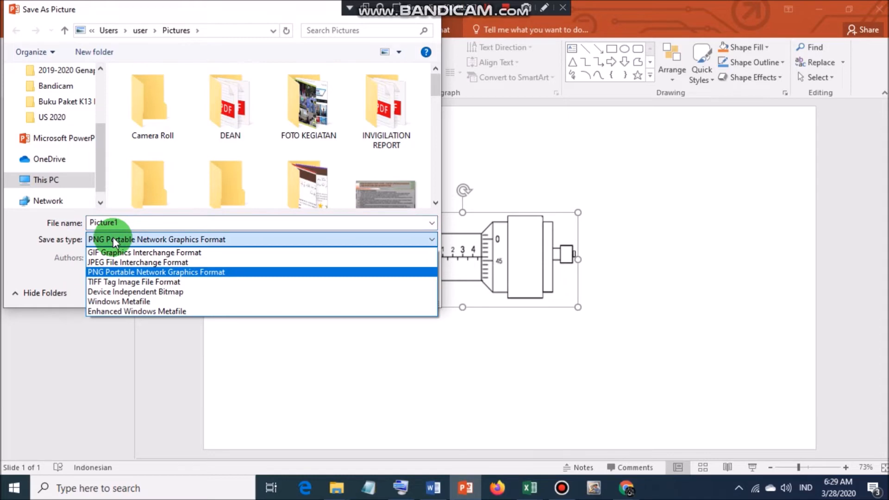
{"action": "left_click", "coordinate": [110, 272]}
{"action": "left_click", "coordinate": [310, 294]}
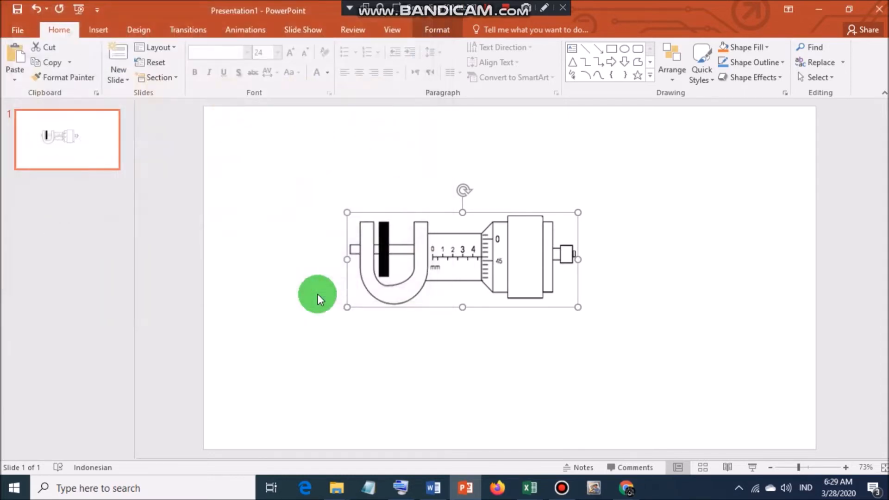
Step: Switch to the Chrome form and upload Picture1 from the Pictures folder as question 1's image
{"action": "left_click", "coordinate": [626, 487]}
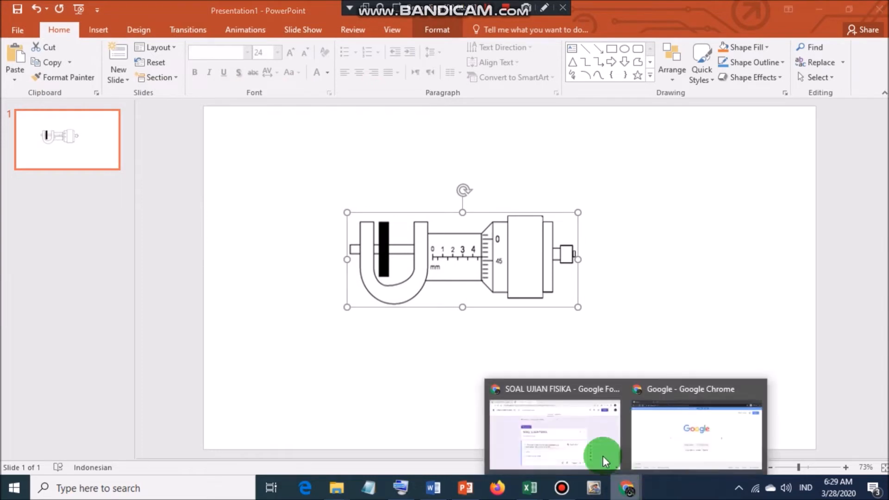
{"action": "left_click", "coordinate": [585, 441]}
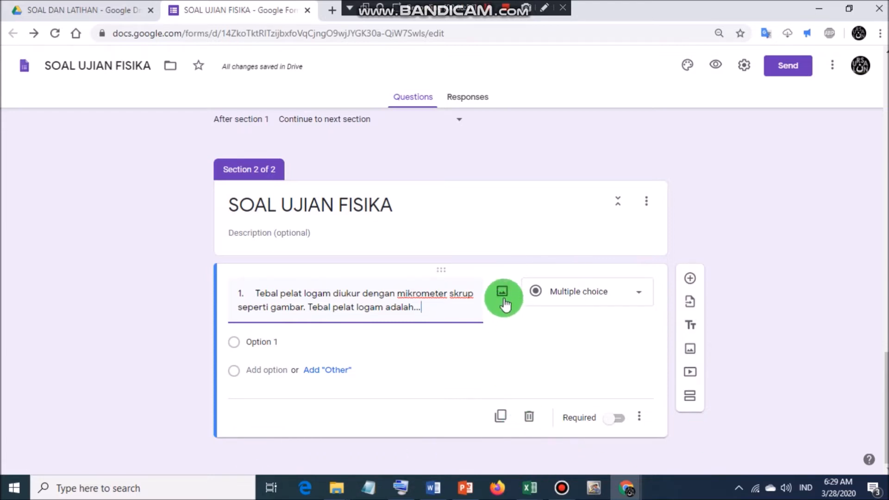
{"action": "left_click", "coordinate": [503, 293]}
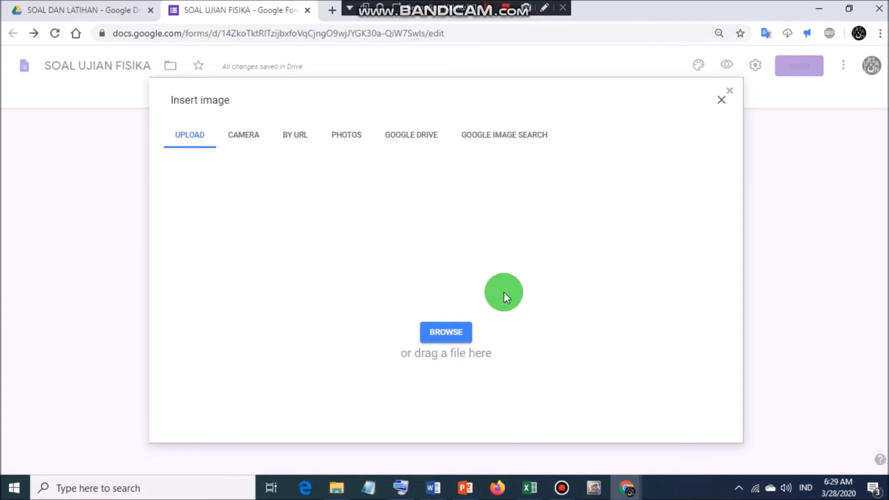
{"action": "left_click", "coordinate": [450, 331]}
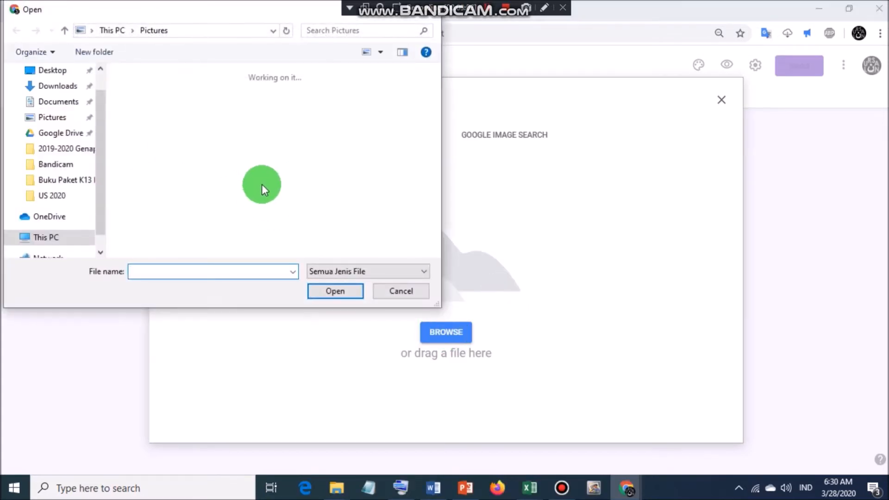
{"action": "left_click", "coordinate": [53, 120]}
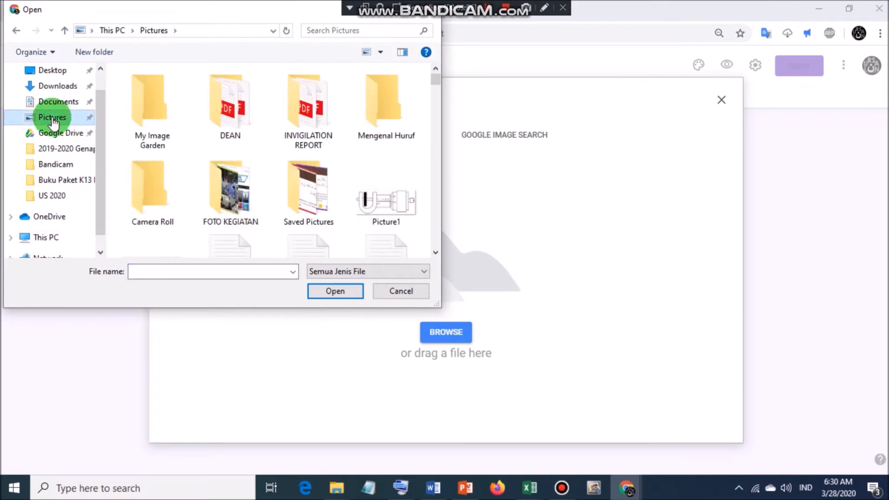
{"action": "left_click", "coordinate": [375, 199]}
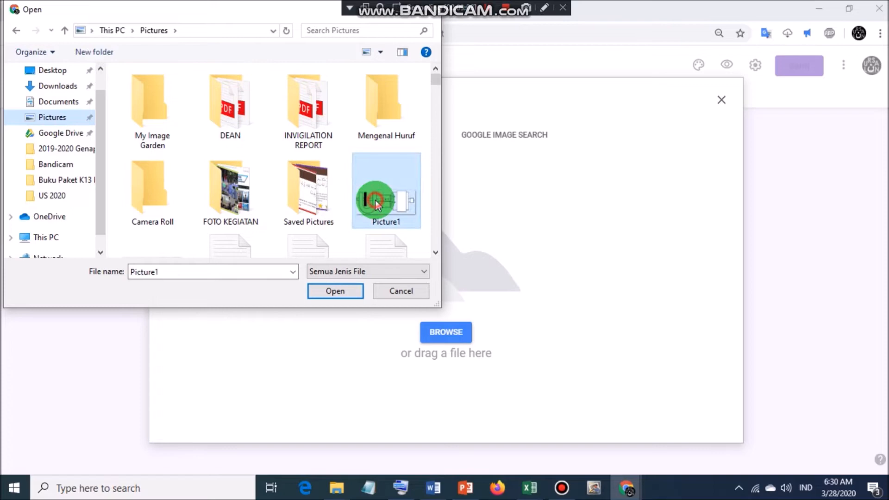
{"action": "left_click", "coordinate": [344, 289]}
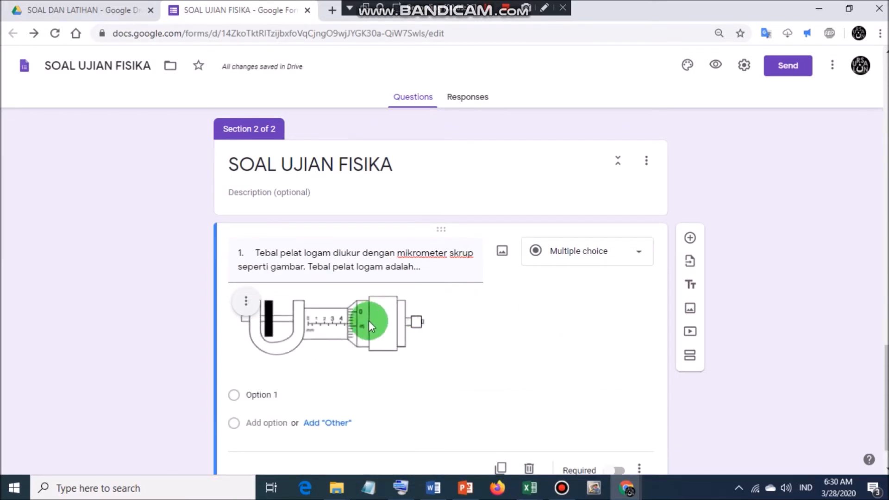
{"action": "scroll", "coordinate": [369, 321], "scroll_direction": "down", "scroll_amount": 2}
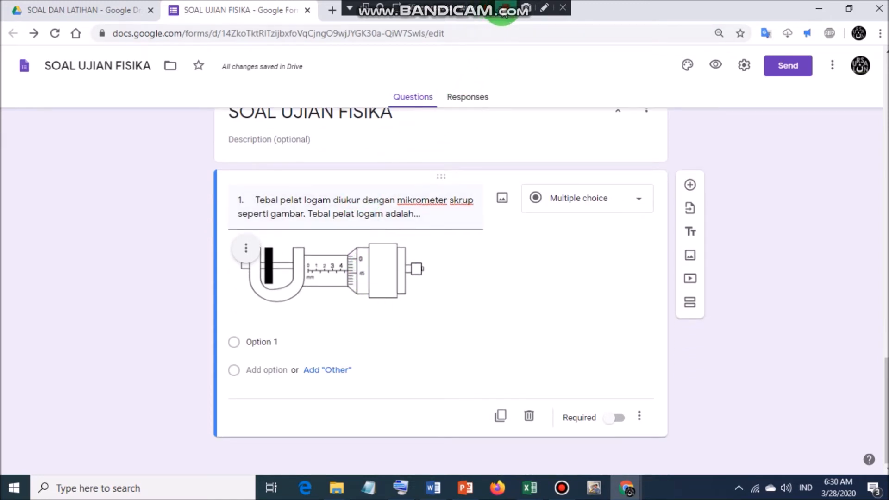
{"action": "left_click", "coordinate": [485, 8]}
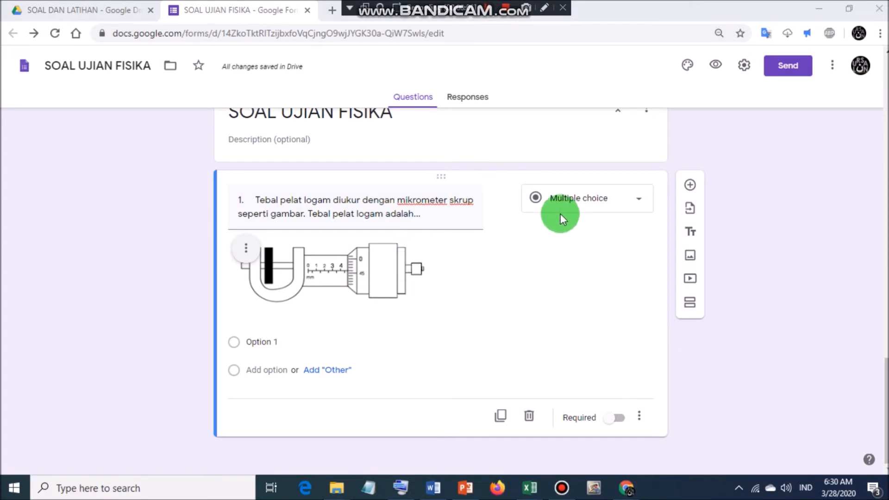
Step: Check question 1's answer choices in the Word document and set its type to Checkboxes in the Chrome form
{"action": "left_click", "coordinate": [434, 491]}
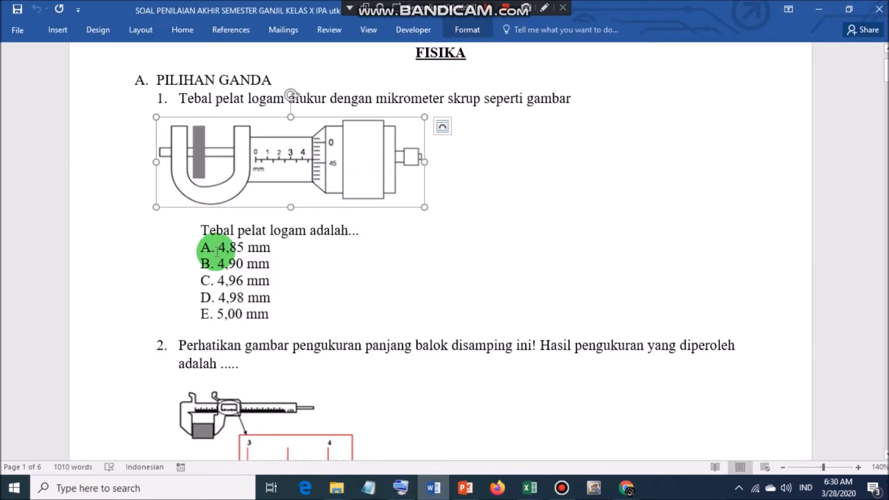
{"action": "mouse_move", "coordinate": [629, 495]}
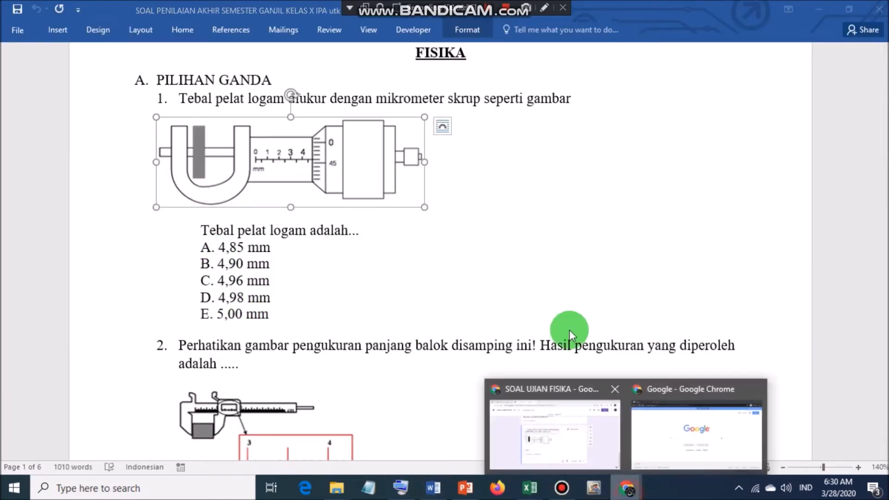
{"action": "left_click", "coordinate": [572, 379]}
{"action": "left_click", "coordinate": [621, 199]}
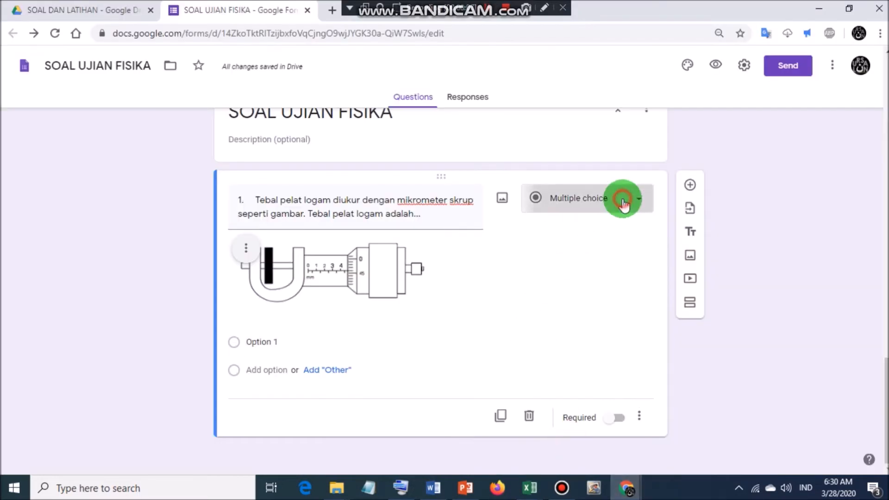
{"action": "left_click", "coordinate": [578, 220]}
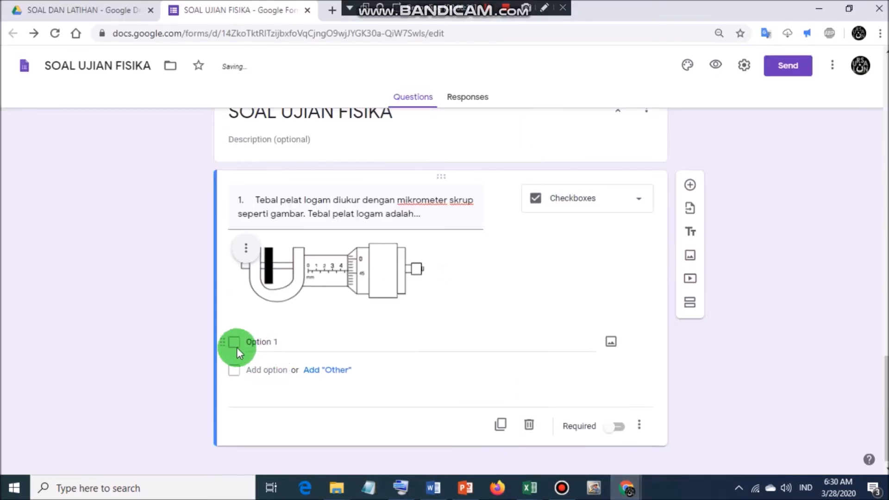
Step: Copy answer choices A to E (4,85 mm to 5,00 mm) from the Word document and paste them as question 1's options in the Chrome form
{"action": "left_click", "coordinate": [420, 491]}
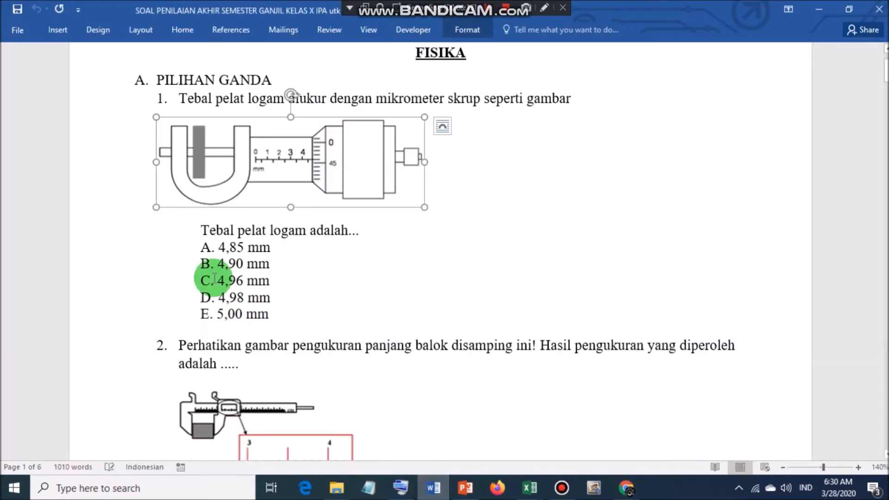
{"action": "left_click_drag", "start_coordinate": [227, 250], "coordinate": [255, 283]}
{"action": "left_click_drag", "start_coordinate": [196, 251], "coordinate": [303, 313]}
{"action": "key", "text": "ctrl+c"}
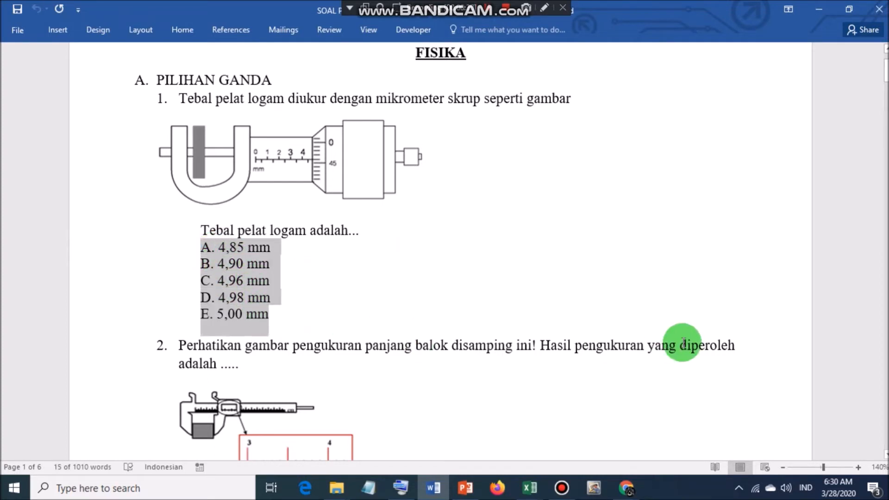
{"action": "left_click", "coordinate": [626, 487]}
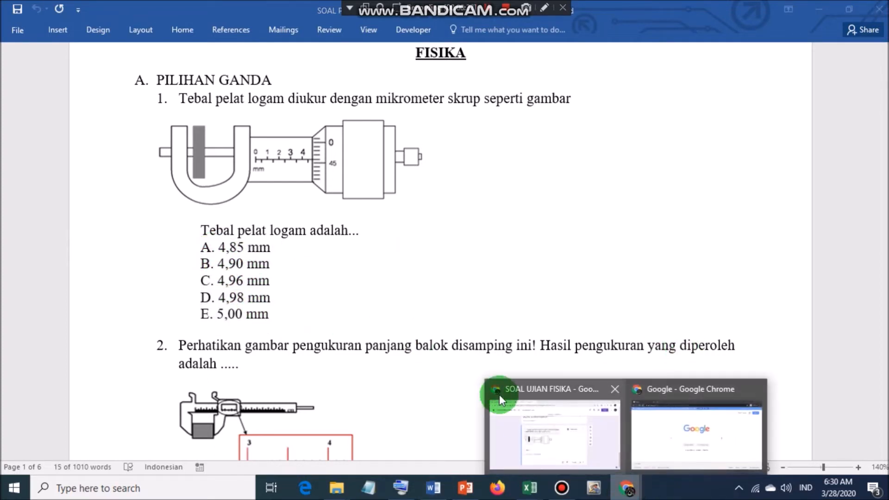
{"action": "left_click", "coordinate": [557, 439]}
{"action": "left_click", "coordinate": [277, 342]}
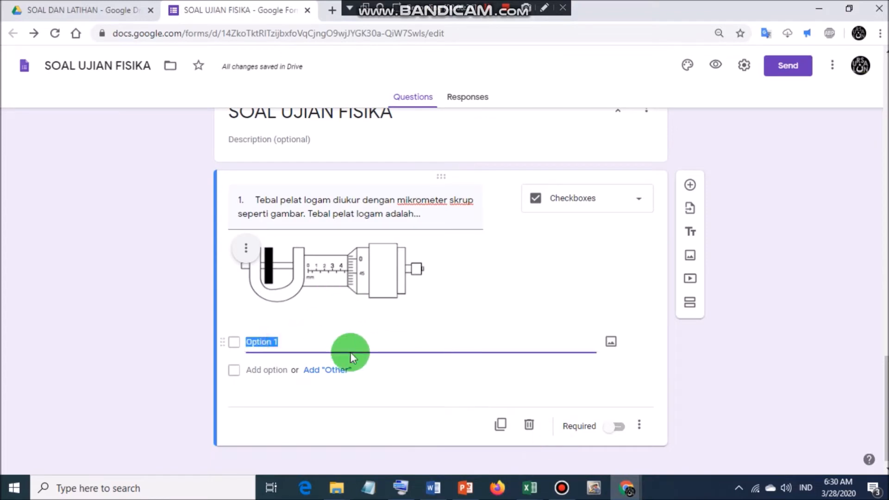
{"action": "key", "text": "ctrl+v"}
{"action": "scroll", "coordinate": [346, 351], "scroll_direction": "down", "scroll_amount": 2}
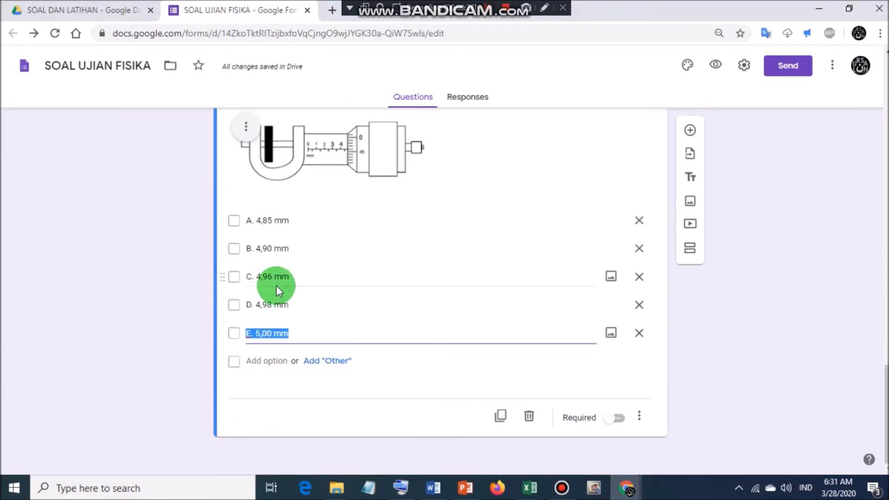
{"action": "scroll", "coordinate": [275, 285], "scroll_direction": "up", "scroll_amount": 3}
{"action": "scroll", "coordinate": [378, 291], "scroll_direction": "down", "scroll_amount": 2}
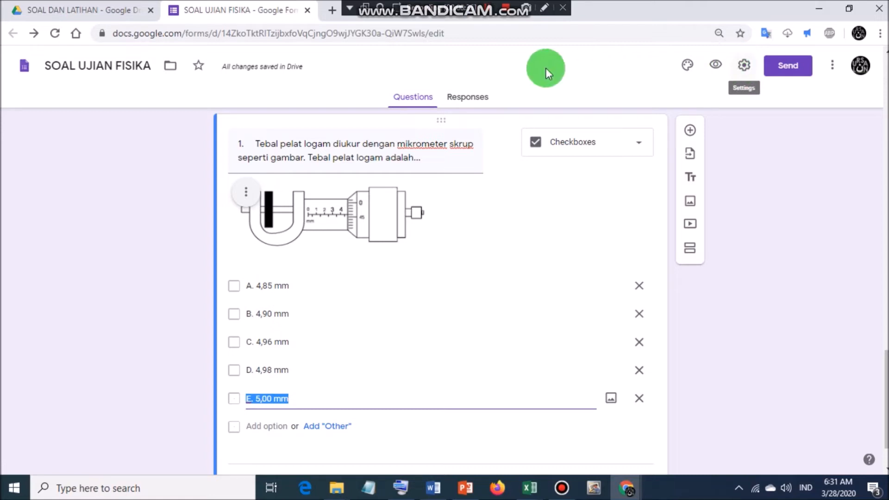
{"action": "left_click", "coordinate": [468, 96]}
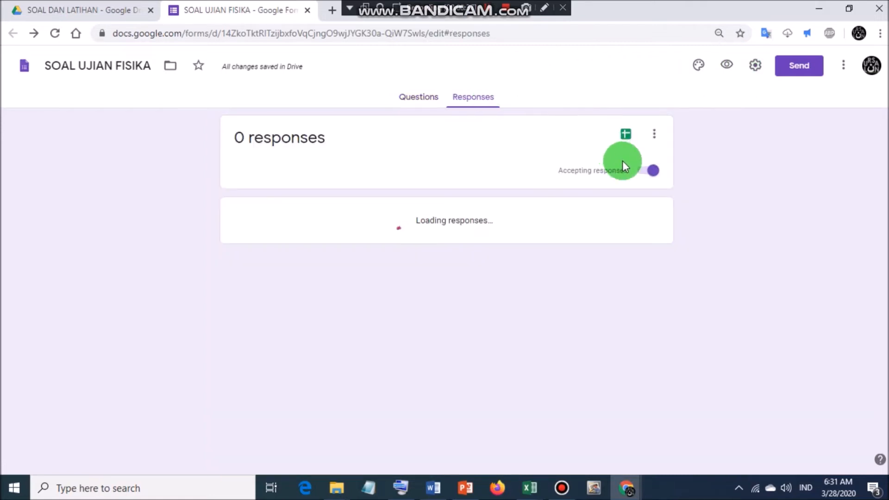
{"action": "left_click", "coordinate": [413, 99]}
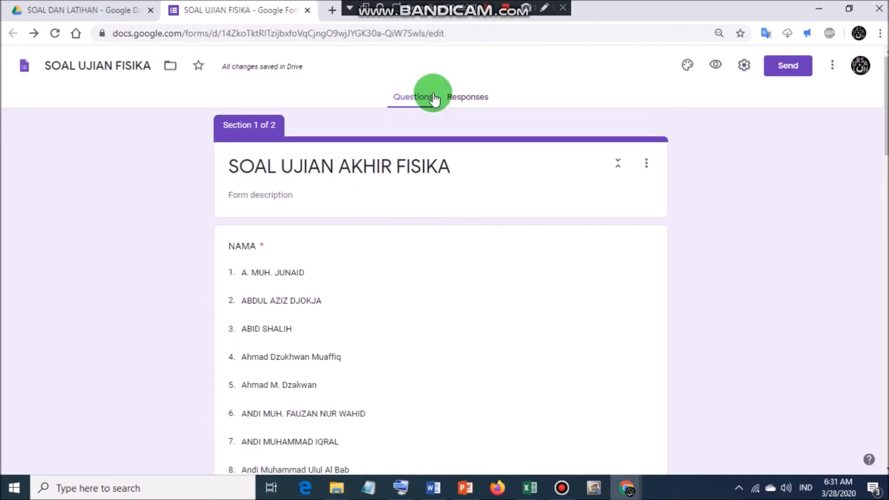
Step: In the form settings, limit to 1 response and set the confirmation message to "SELAMAT ANDA TELAH MENGIKUTI UJIAN FISIKA"
{"action": "left_click", "coordinate": [746, 67]}
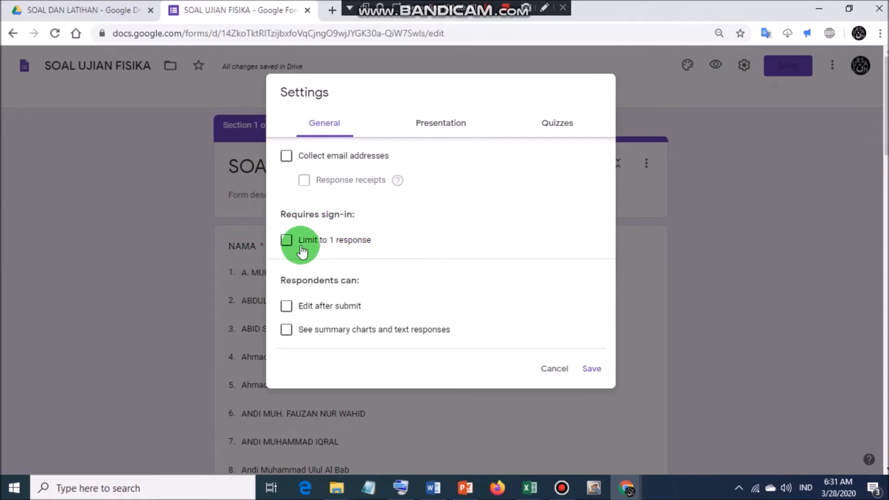
{"action": "left_click", "coordinate": [286, 241]}
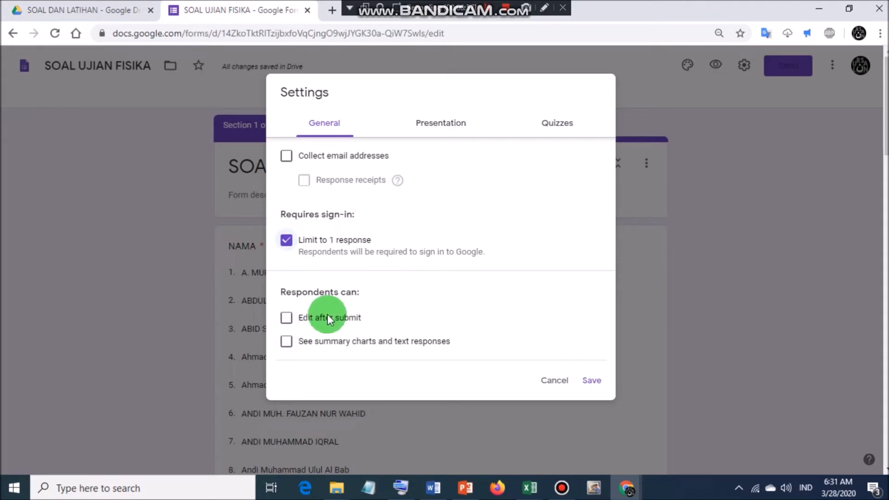
{"action": "left_click", "coordinate": [424, 130]}
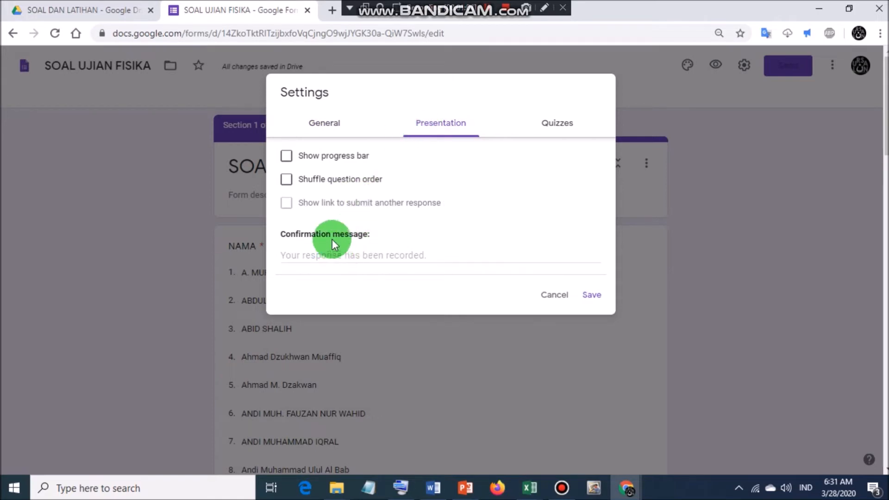
{"action": "type", "text": "S"}
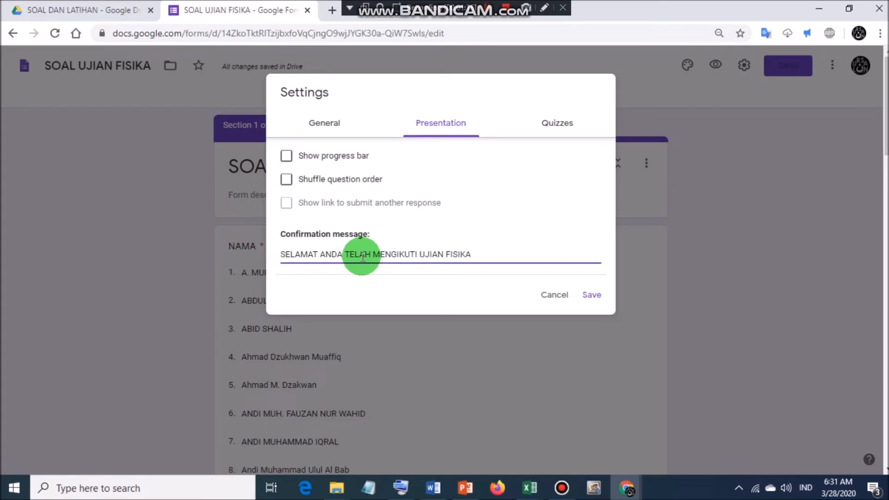
Step: Add a second line "SEMOGA SUKSES" to the confirmation message and turn on making the form a quiz
{"action": "key", "text": "Return"}
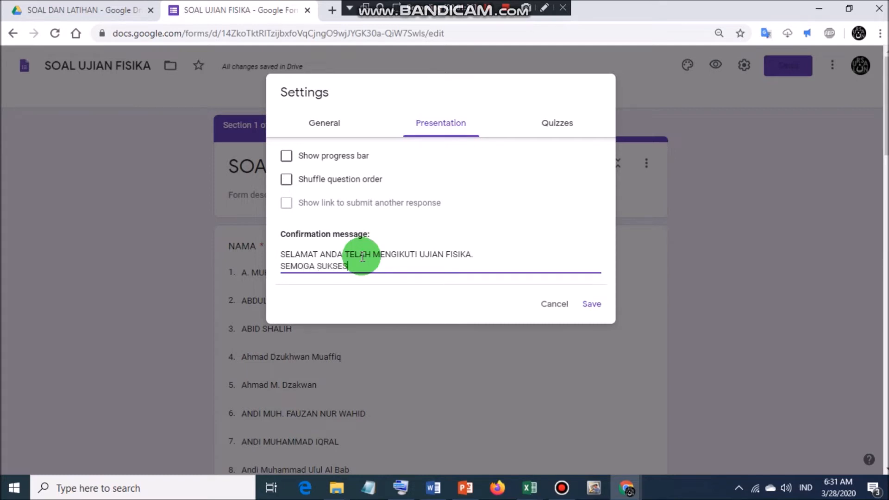
{"action": "left_click", "coordinate": [557, 124]}
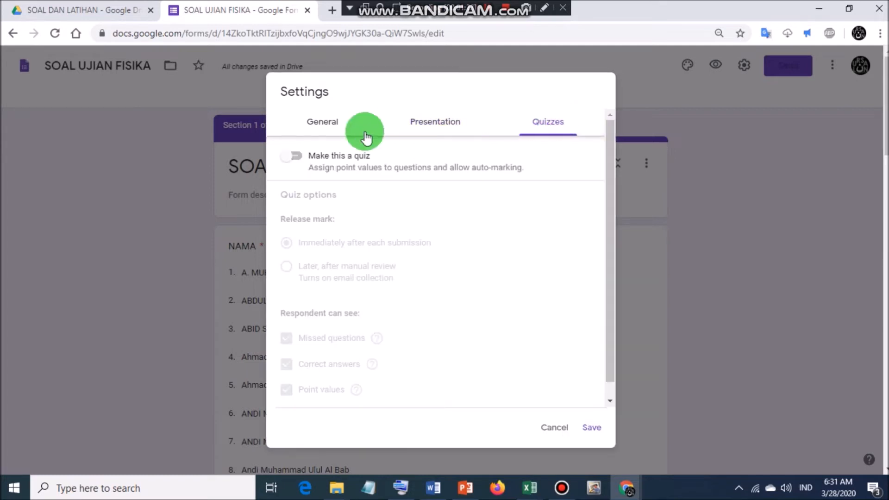
{"action": "left_click", "coordinate": [300, 159]}
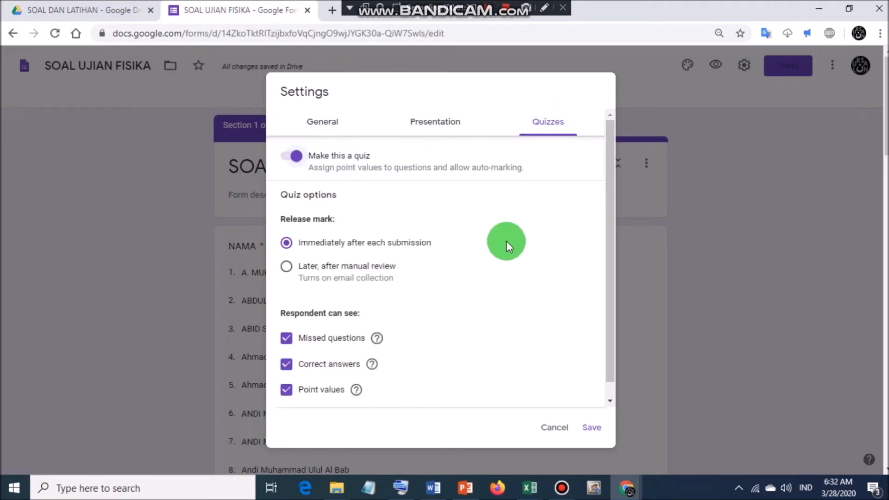
Step: Hide missed questions, correct answers and point values from respondents in the quiz options, and save the form settings
{"action": "scroll", "coordinate": [506, 240], "scroll_direction": "down", "scroll_amount": 1}
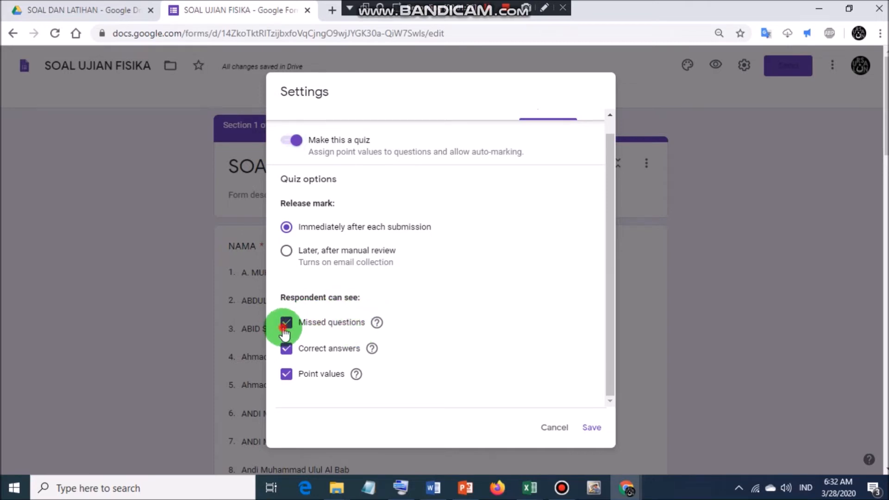
{"action": "left_click", "coordinate": [286, 350]}
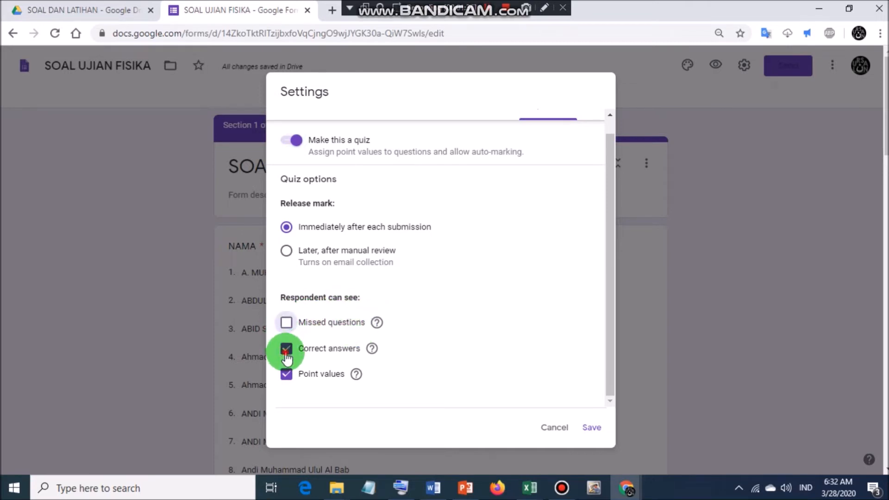
{"action": "left_click", "coordinate": [286, 376]}
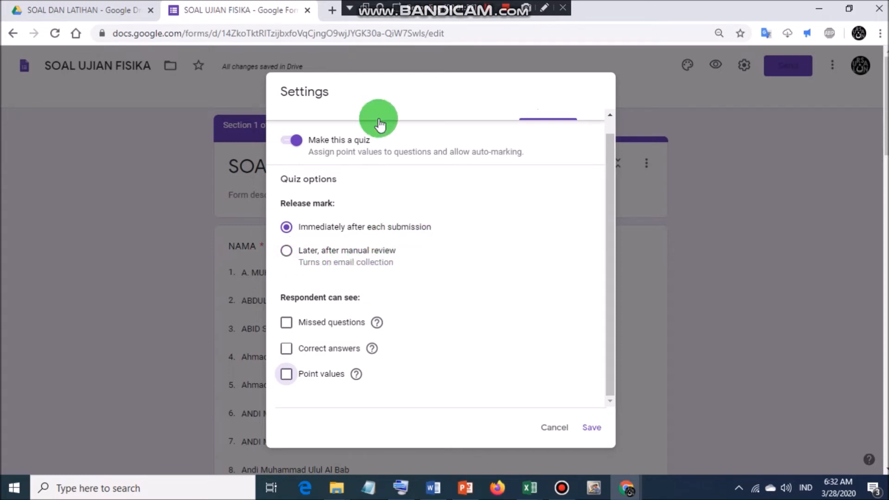
{"action": "scroll", "coordinate": [417, 172], "scroll_direction": "up", "scroll_amount": 2}
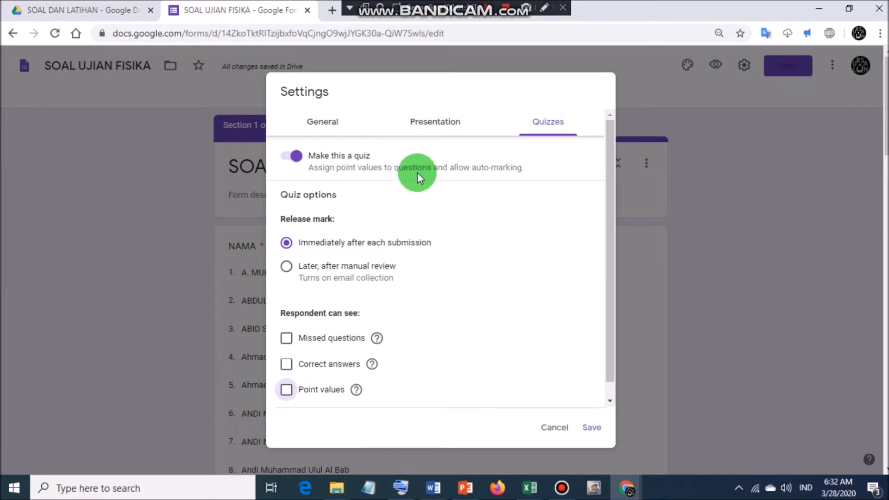
{"action": "left_click", "coordinate": [426, 120]}
{"action": "left_click", "coordinate": [587, 306]}
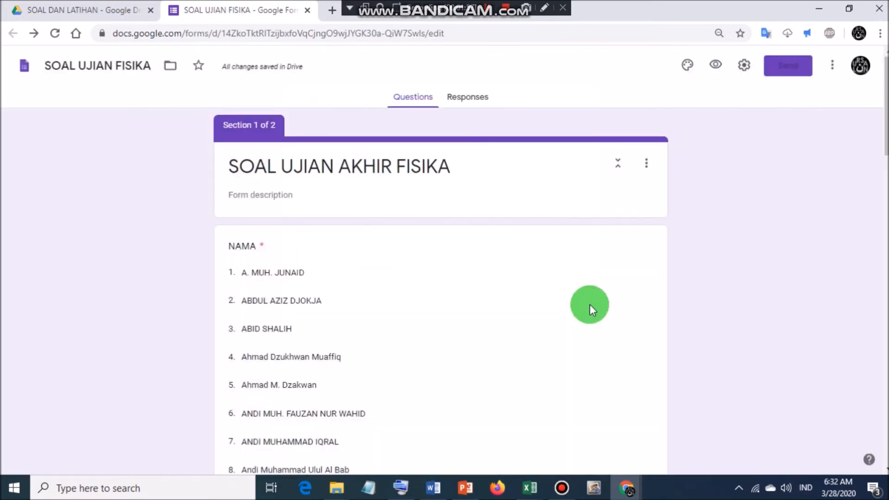
Step: Set question 1's answer key to "C. 4,96 mm" with a value of 1 point
{"action": "left_click", "coordinate": [438, 259]}
{"action": "scroll", "coordinate": [454, 271], "scroll_direction": "down", "scroll_amount": 20}
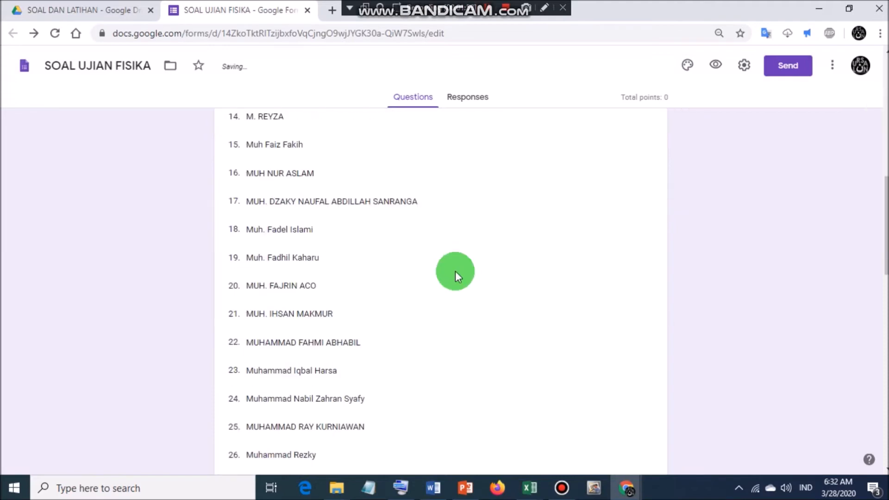
{"action": "scroll", "coordinate": [456, 272], "scroll_direction": "up", "scroll_amount": 2}
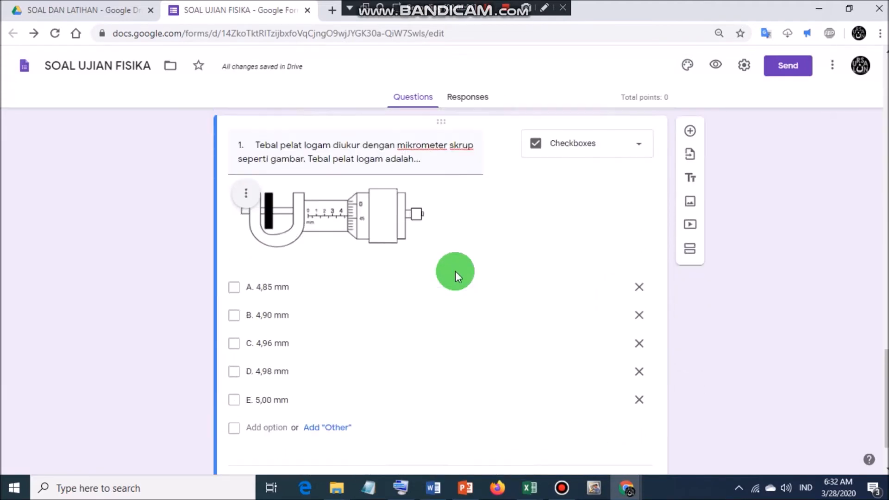
{"action": "scroll", "coordinate": [455, 273], "scroll_direction": "down", "scroll_amount": 3}
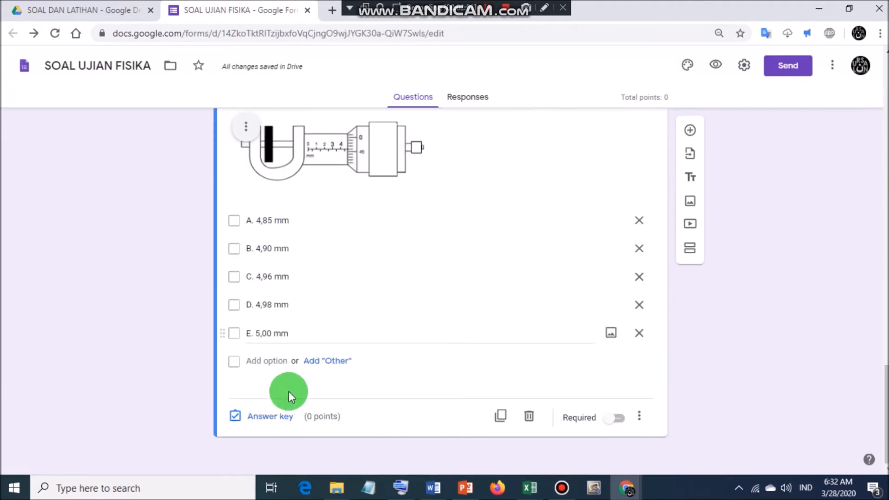
{"action": "left_click", "coordinate": [273, 418]}
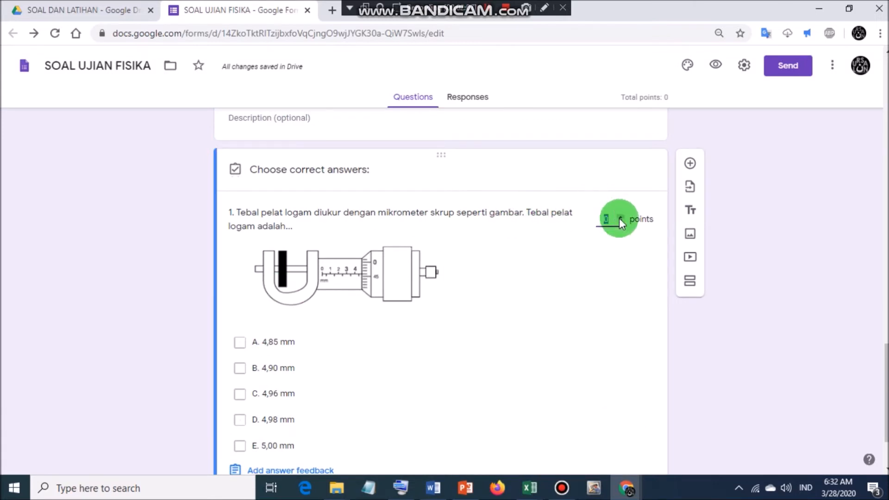
{"action": "type", "text": "1"}
{"action": "scroll", "coordinate": [531, 259], "scroll_direction": "down", "scroll_amount": 1}
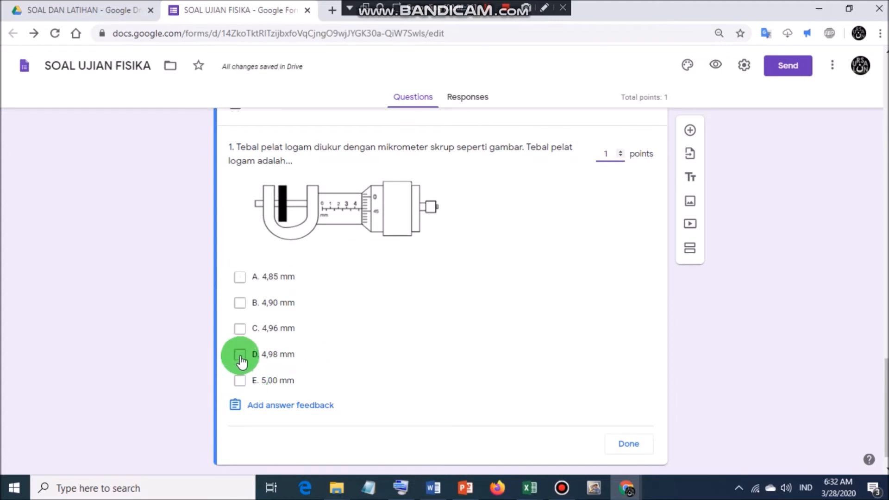
{"action": "left_click", "coordinate": [240, 329]}
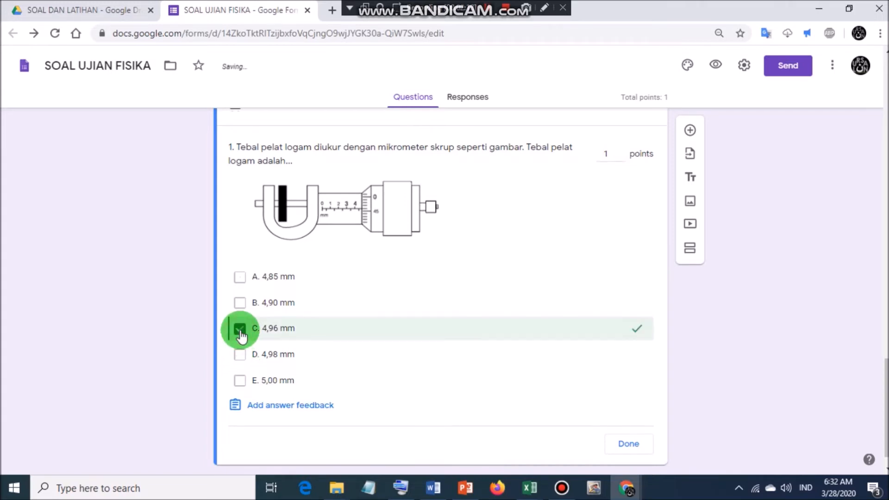
{"action": "scroll", "coordinate": [241, 336], "scroll_direction": "down", "scroll_amount": 1}
{"action": "left_click", "coordinate": [628, 421]}
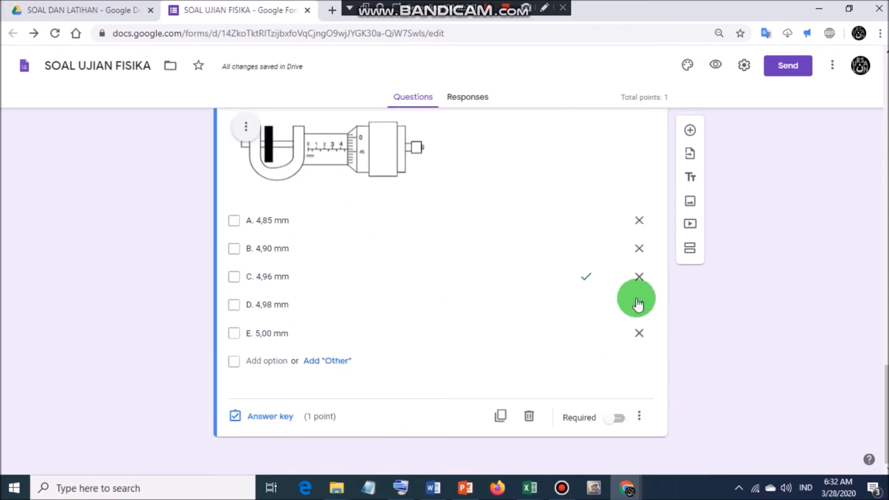
Step: Make question 1 about the micrometer a required question and look over the finished question
{"action": "left_click", "coordinate": [616, 419]}
{"action": "scroll", "coordinate": [523, 342], "scroll_direction": "up", "scroll_amount": 4}
{"action": "scroll", "coordinate": [524, 342], "scroll_direction": "down", "scroll_amount": 4}
{"action": "scroll", "coordinate": [524, 342], "scroll_direction": "up", "scroll_amount": 1}
{"action": "scroll", "coordinate": [523, 341], "scroll_direction": "down", "scroll_amount": 1}
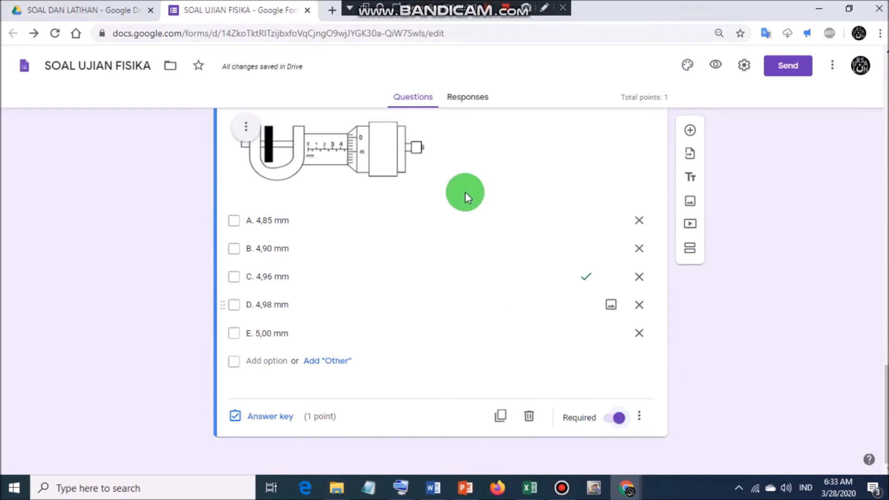
Step: Add a new form question and fill it with question 2's text, "Perhatikan gambar pengukuran panjang balok disamping ini! ...", copied from the Word document
{"action": "left_click", "coordinate": [690, 131]}
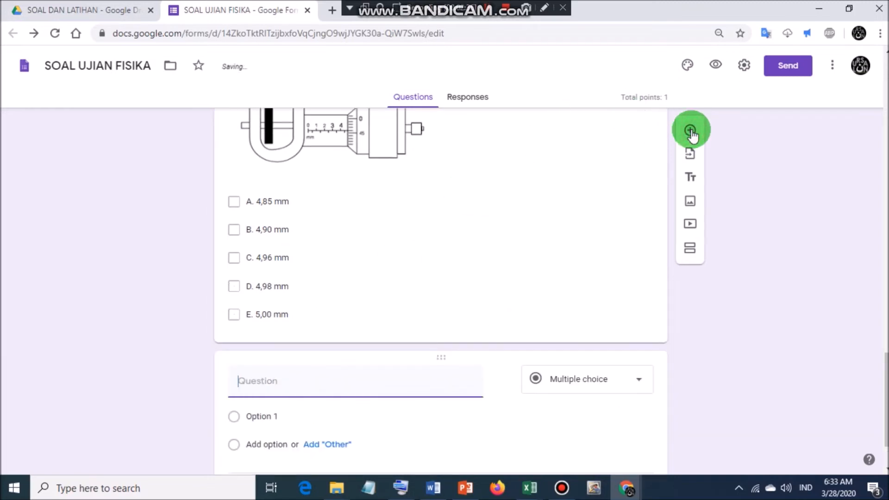
{"action": "left_click", "coordinate": [433, 489]}
{"action": "scroll", "coordinate": [206, 212], "scroll_direction": "down", "scroll_amount": 6}
{"action": "scroll", "coordinate": [501, 275], "scroll_direction": "down", "scroll_amount": 2}
{"action": "scroll", "coordinate": [455, 258], "scroll_direction": "up", "scroll_amount": 2}
{"action": "left_click_drag", "start_coordinate": [180, 170], "coordinate": [238, 192]}
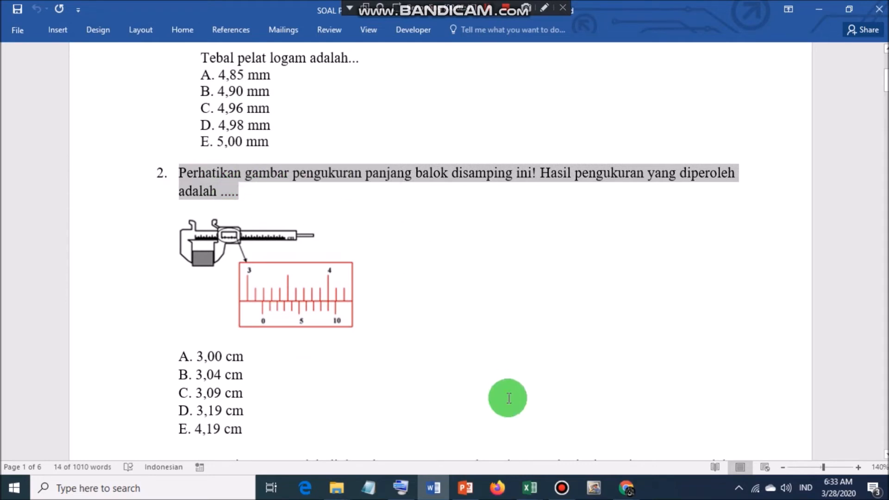
{"action": "left_click", "coordinate": [626, 487]}
{"action": "left_click", "coordinate": [556, 420]}
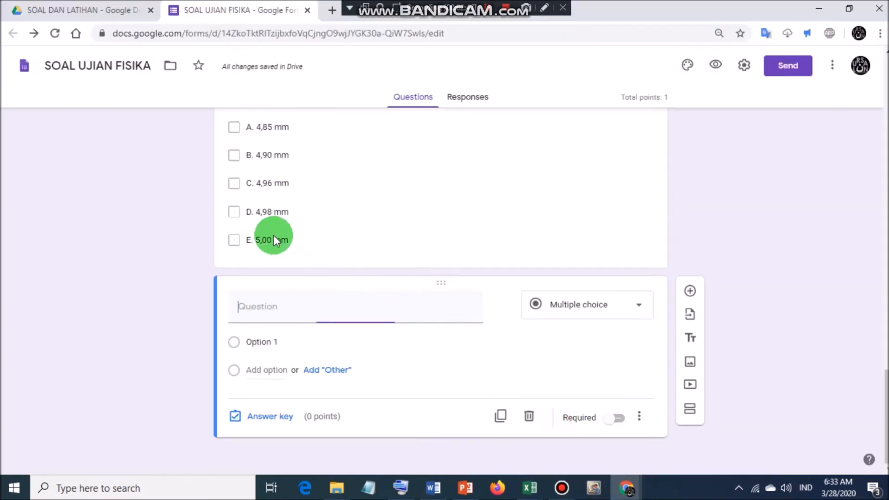
{"action": "left_click", "coordinate": [270, 301]}
{"action": "type", "text": "2.\tPerhatikan gambar pengukuran panjang balok disamping ini! Hasil pengukuran yang diperoleh adalah ....."}
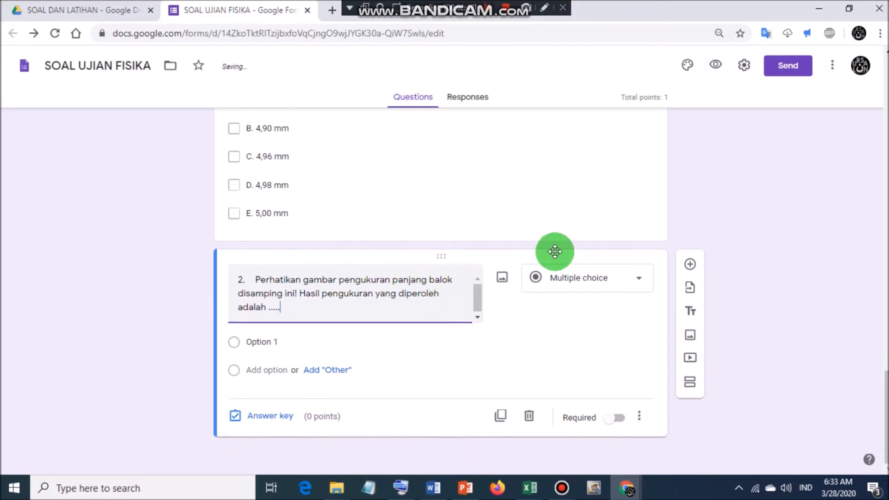
Step: Set question 2's type to Checkboxes and make it required
{"action": "left_click", "coordinate": [590, 280]}
{"action": "left_click", "coordinate": [552, 224]}
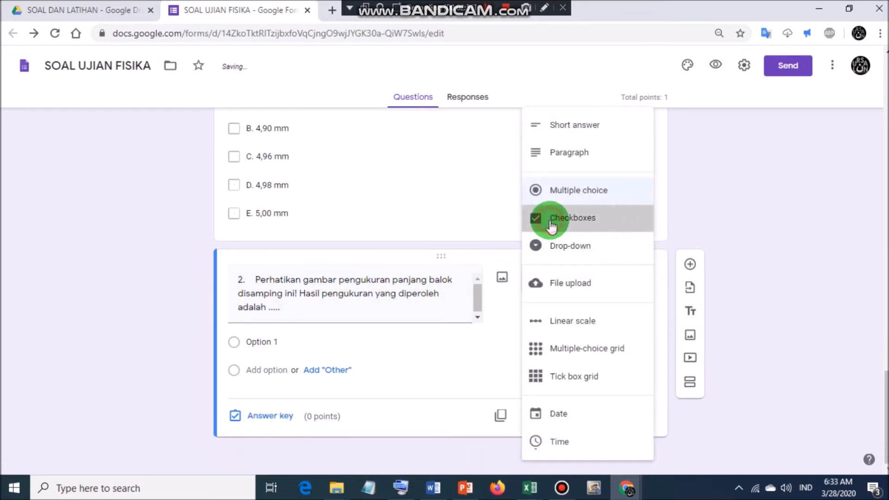
{"action": "left_click", "coordinate": [615, 418]}
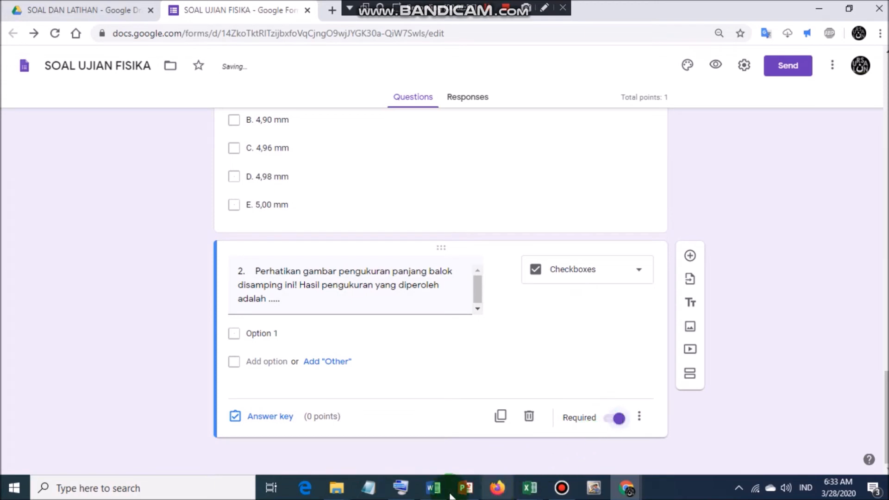
Step: Copy answer choices A to E (3,00 cm to 4,19 cm) from Word, paste them as question 2's options in Chrome, and return to the Word document
{"action": "left_click", "coordinate": [431, 487]}
{"action": "scroll", "coordinate": [256, 298], "scroll_direction": "down", "scroll_amount": 3}
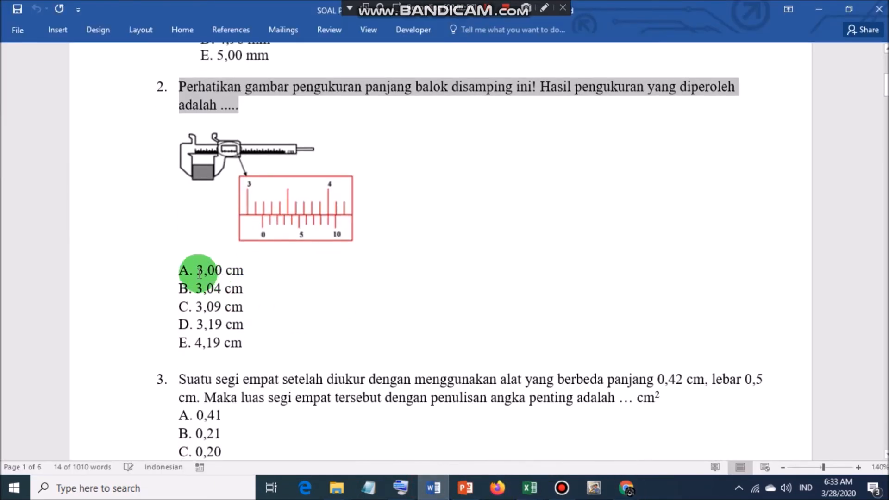
{"action": "left_click_drag", "start_coordinate": [184, 270], "coordinate": [254, 324]}
{"action": "left_click_drag", "start_coordinate": [186, 273], "coordinate": [242, 345]}
{"action": "key", "text": "ctrl+c"}
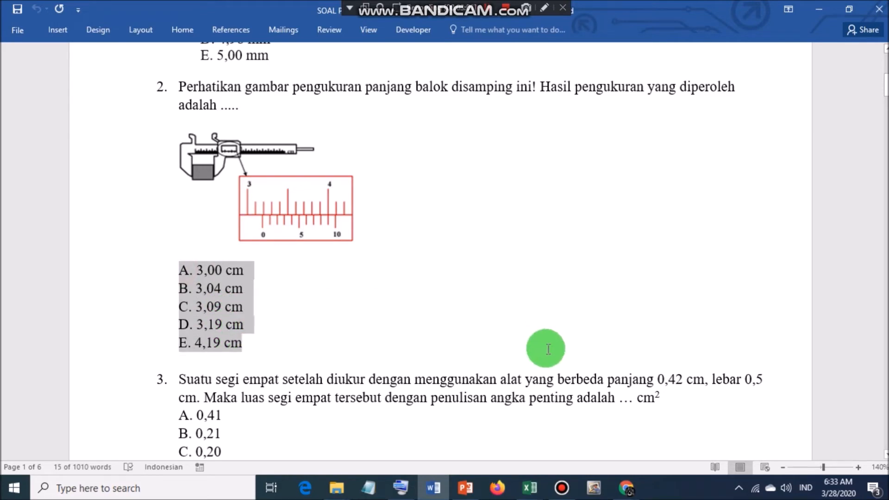
{"action": "left_click", "coordinate": [626, 486]}
{"action": "left_click", "coordinate": [537, 412]}
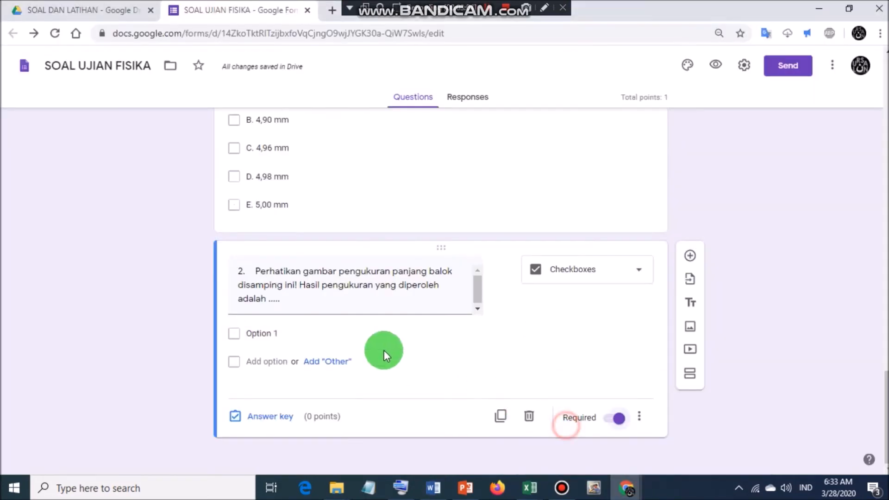
{"action": "left_click", "coordinate": [304, 334]}
{"action": "key", "text": "ctrl+v"}
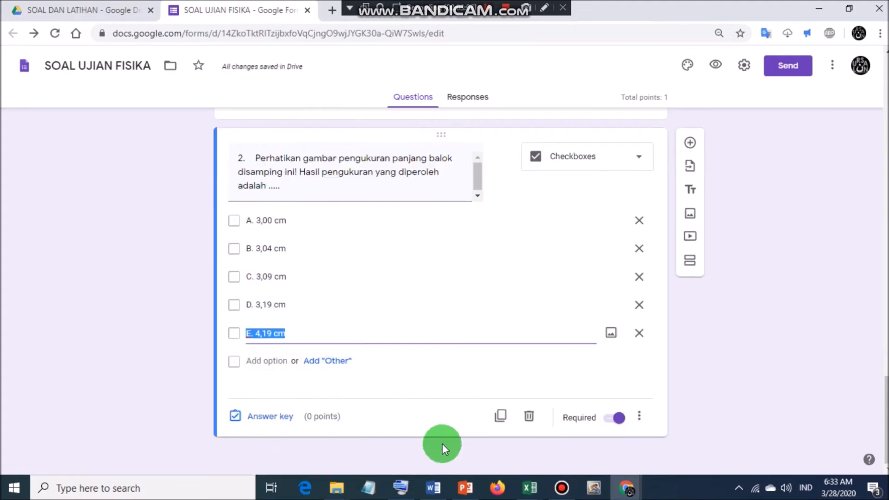
{"action": "left_click", "coordinate": [432, 427]}
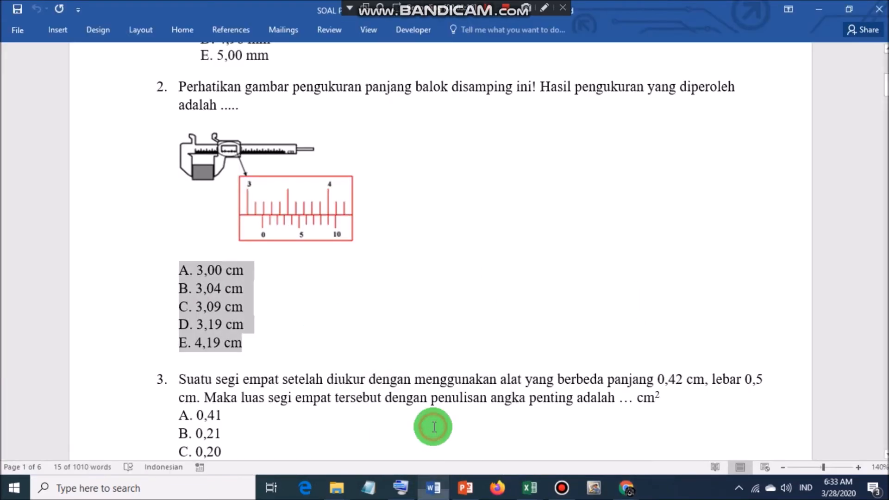
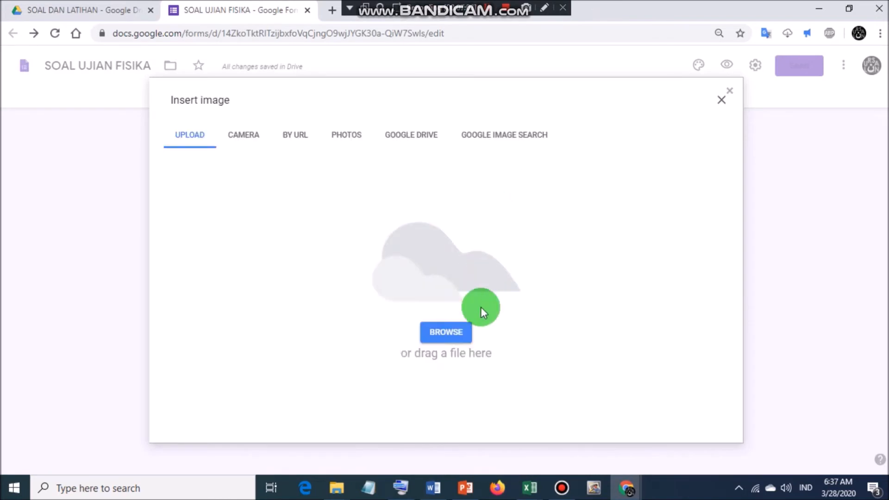
Step: Upload Picture3 from the Pictures folder as question 3's image in the Chrome form
{"action": "left_click", "coordinate": [454, 335]}
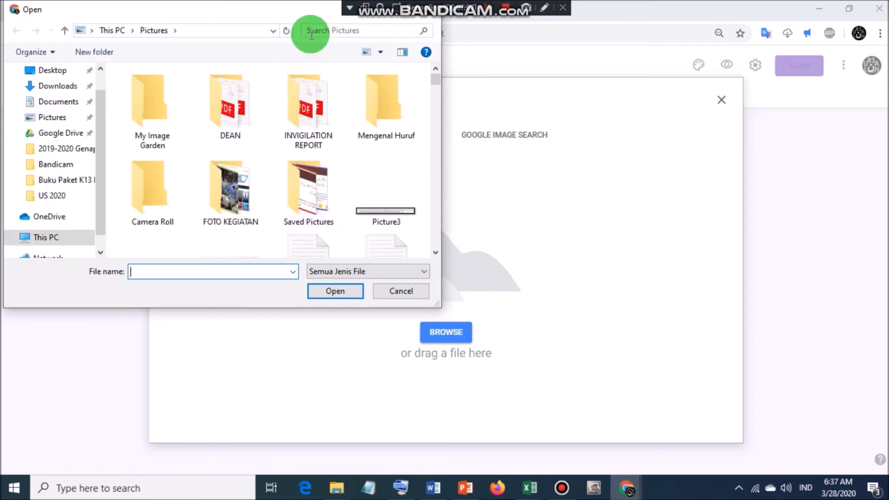
{"action": "left_click", "coordinate": [379, 210]}
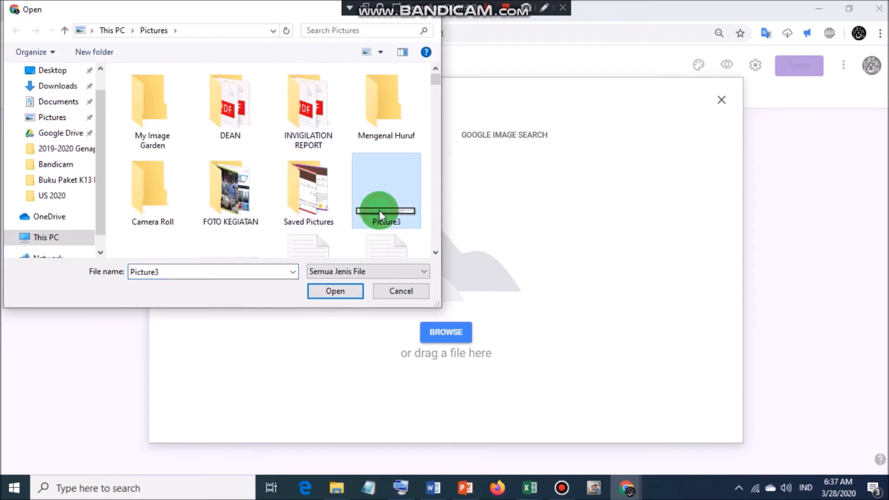
{"action": "left_click", "coordinate": [334, 290]}
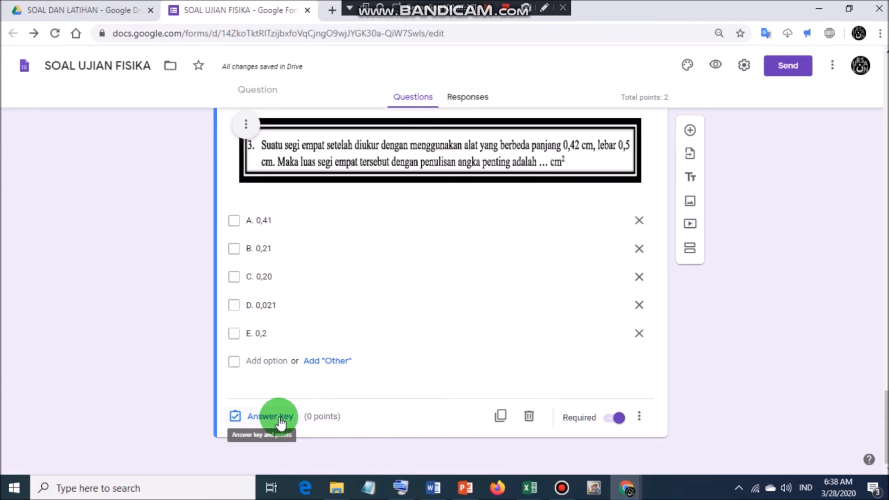
Step: Set question 3's answer key to "E. 0,2" with a value of 1 point
{"action": "left_click", "coordinate": [279, 419]}
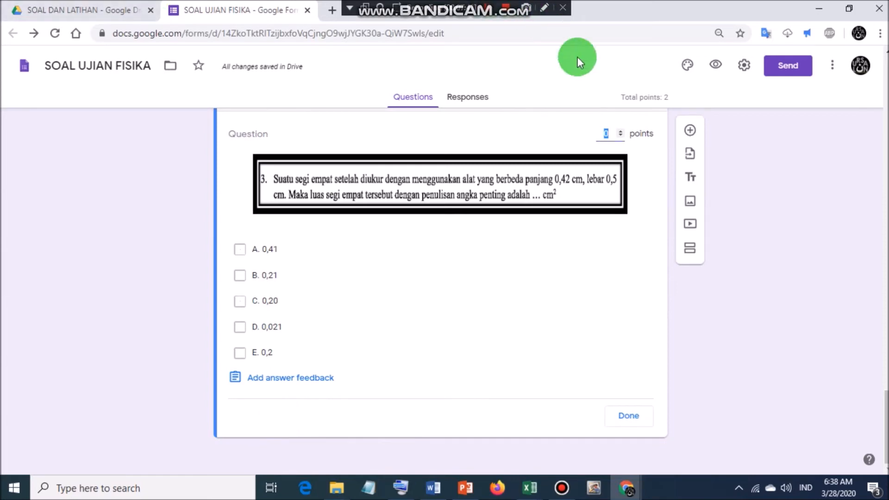
{"action": "left_click", "coordinate": [622, 131]}
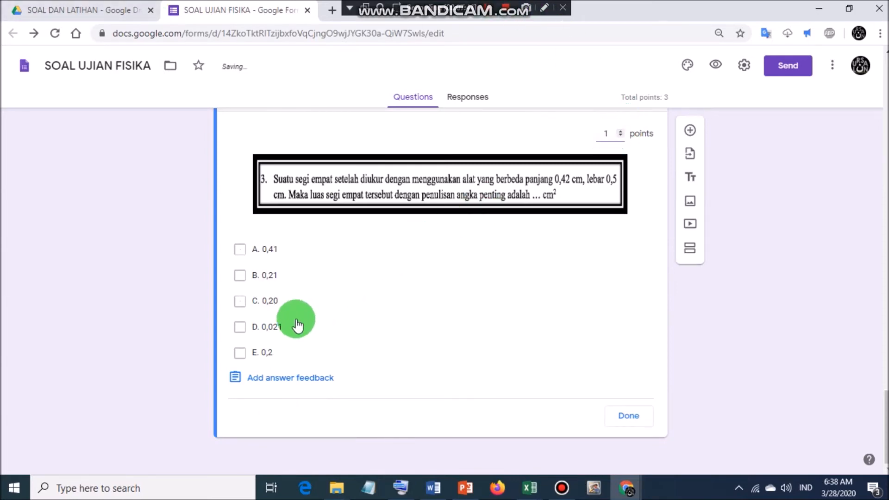
{"action": "left_click", "coordinate": [240, 353]}
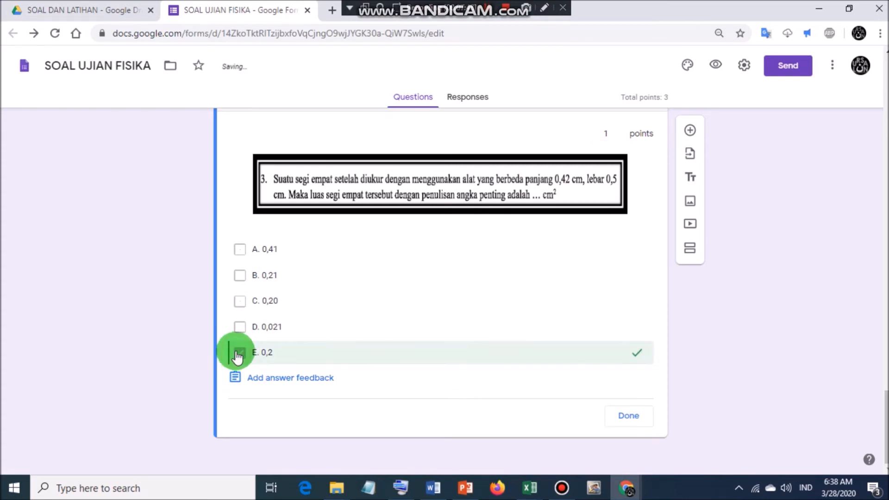
{"action": "left_click", "coordinate": [621, 416]}
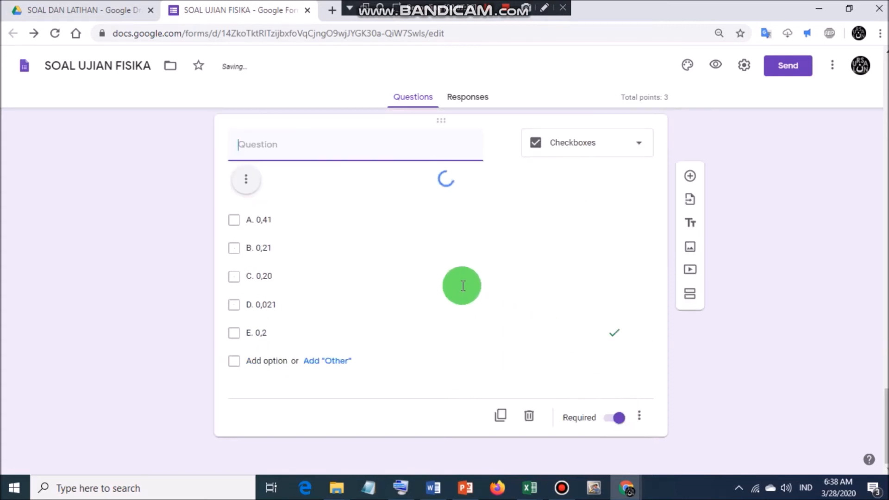
Step: Add a new question after question 3 and make it required
{"action": "scroll", "coordinate": [460, 284], "scroll_direction": "down", "scroll_amount": 1}
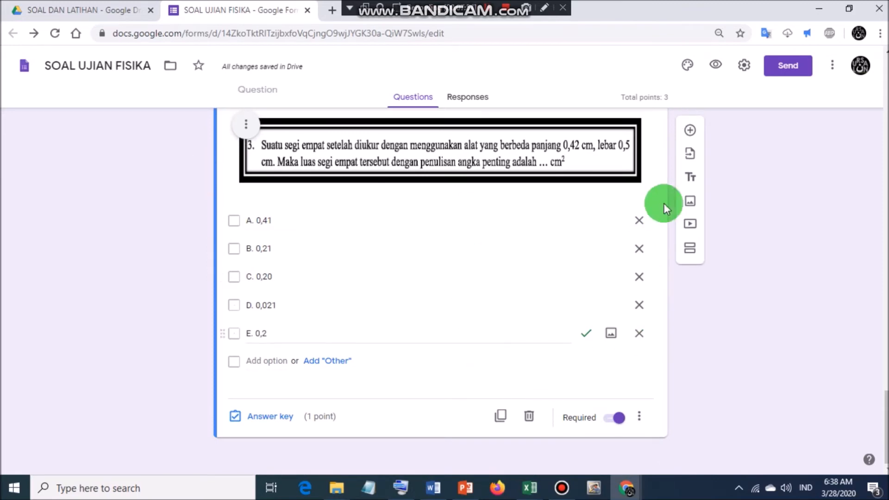
{"action": "left_click", "coordinate": [689, 132]}
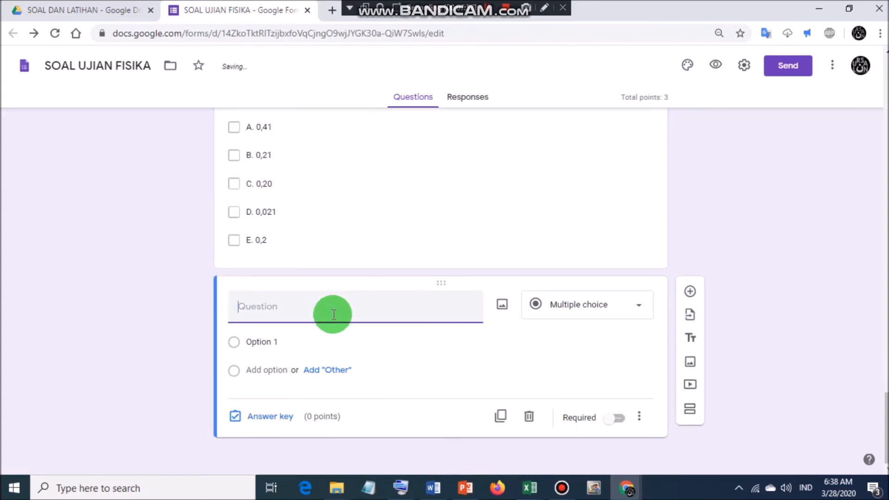
{"action": "left_click", "coordinate": [639, 416]}
{"action": "left_click", "coordinate": [391, 318]}
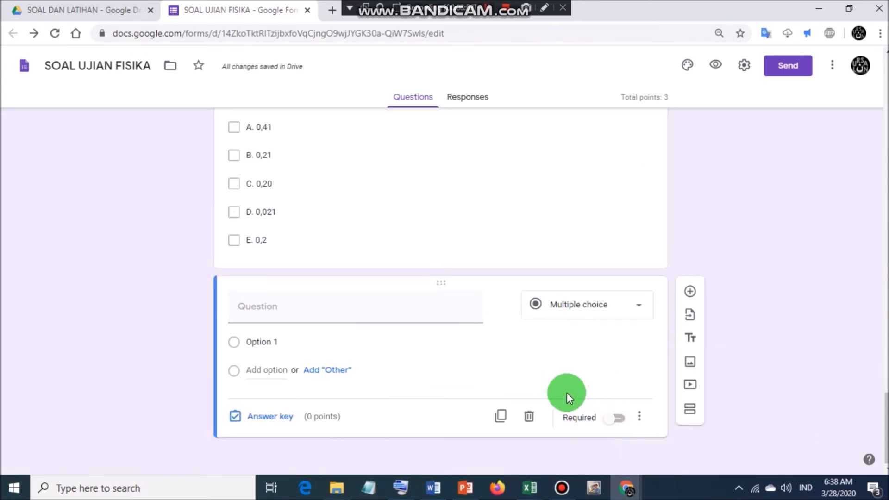
{"action": "left_click", "coordinate": [615, 417]}
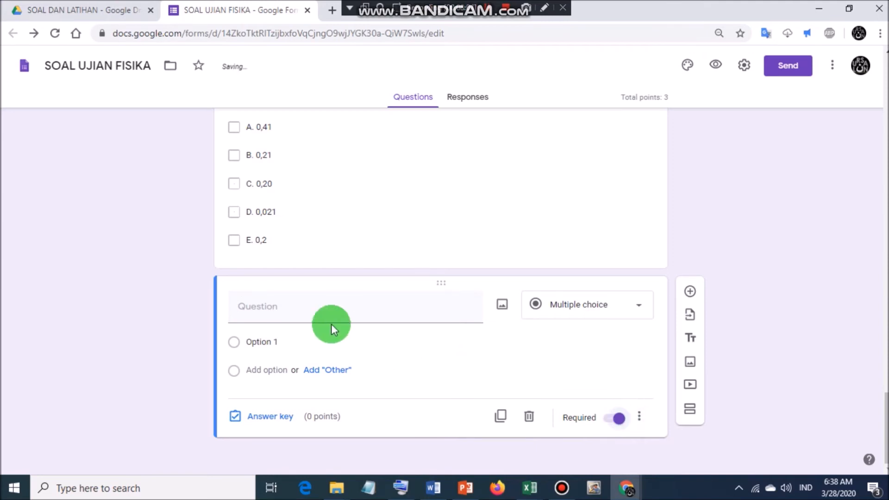
Step: Title the new question KETIK "SELESAI" UNTUK KIRIM JAWABAN
{"action": "left_click", "coordinate": [320, 317]}
{"action": "type", "text": "KET"}
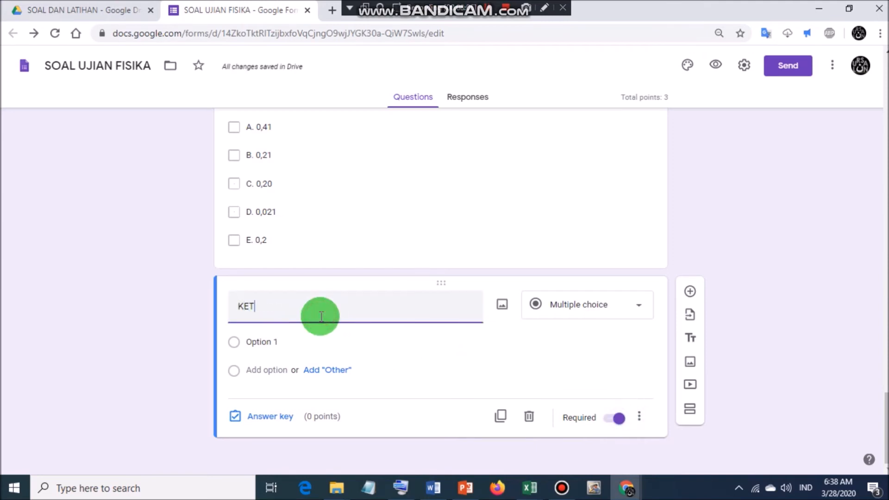
{"action": "type", "text": "IK"}
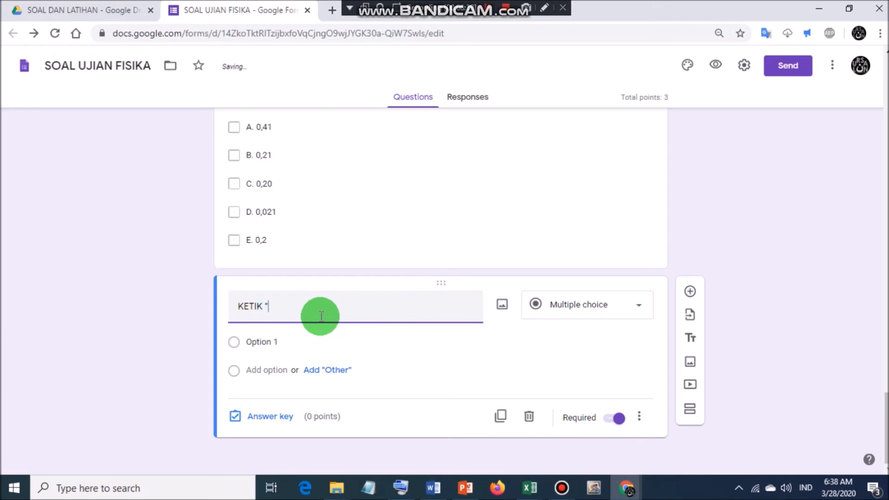
{"action": "type", "text": " \"SELESA"}
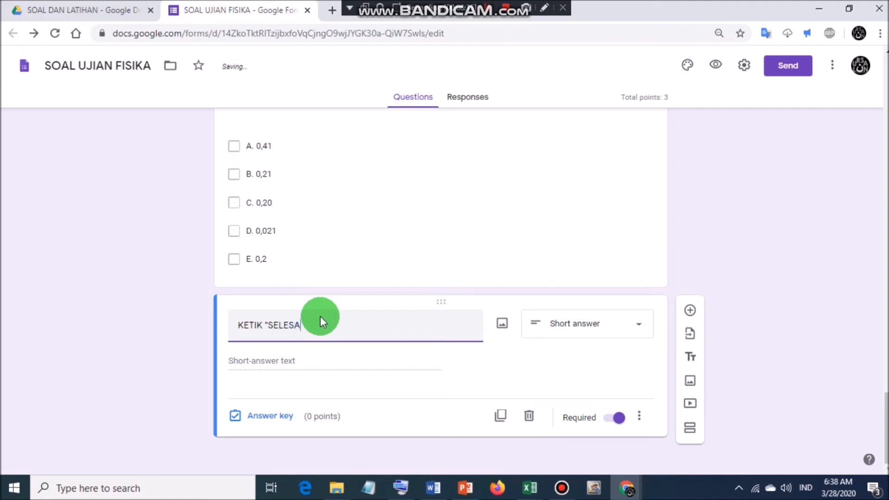
{"action": "type", "text": "I\" UNTUK KIRIM JAWA"}
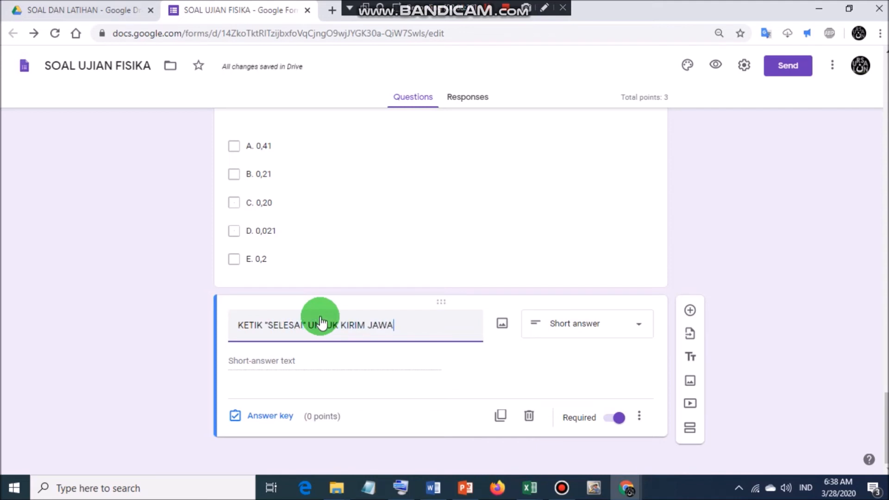
Step: Add response validation to the closing question, requiring text that contains SELESAI
{"action": "left_click", "coordinate": [635, 418]}
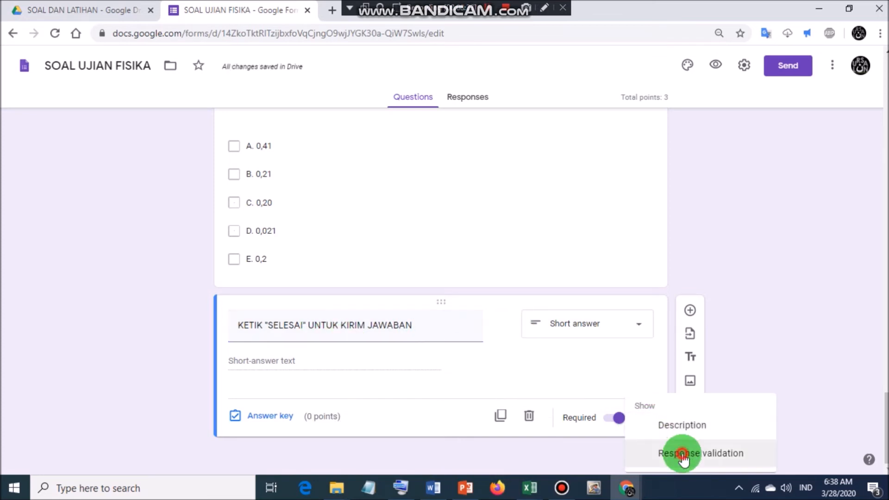
{"action": "left_click", "coordinate": [683, 454]}
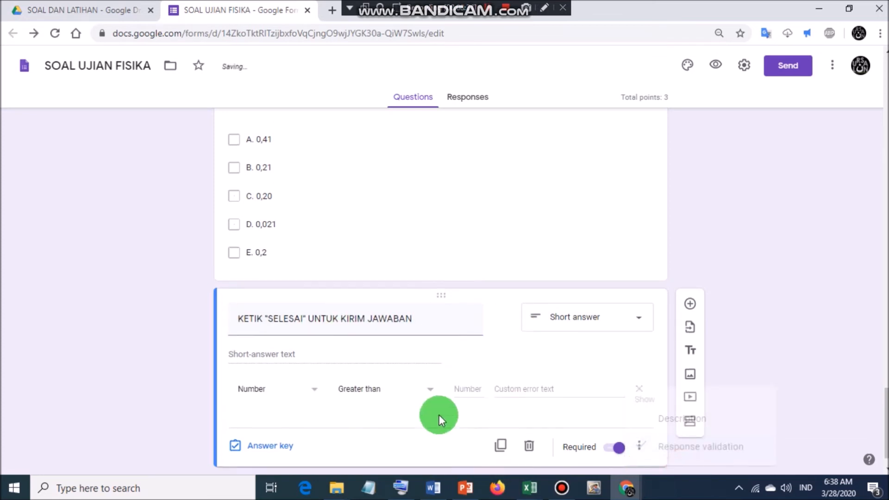
{"action": "left_click", "coordinate": [294, 393]}
{"action": "left_click", "coordinate": [253, 395]}
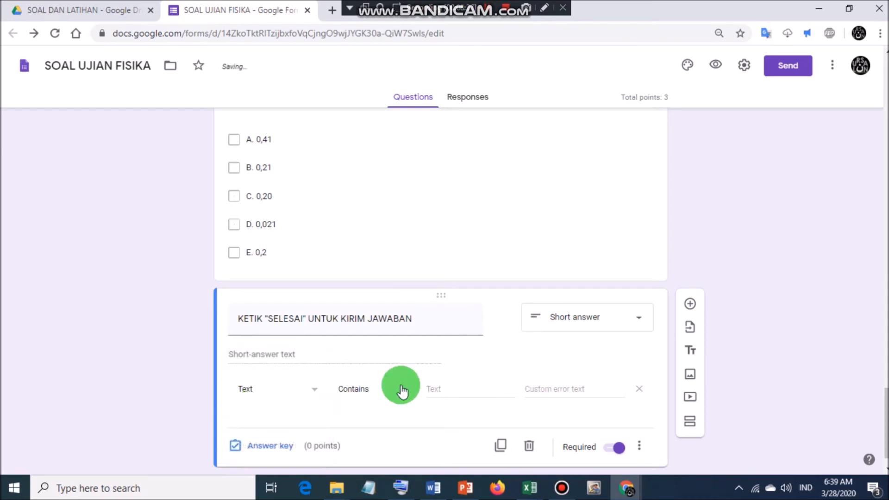
{"action": "left_click", "coordinate": [433, 389]}
{"action": "type", "text": "SELESAI"}
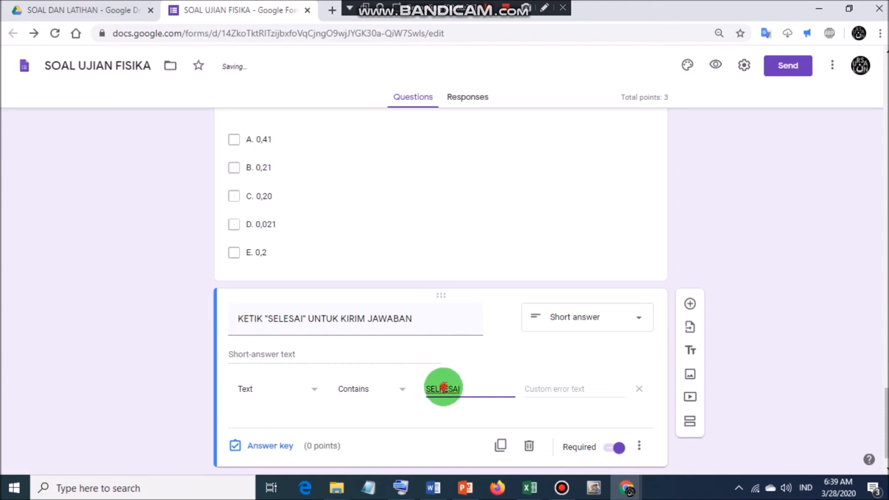
Step: Set the validation's custom error text to KETIK "SELESAI"
{"action": "left_click", "coordinate": [558, 390]}
{"action": "type", "text": "KE"}
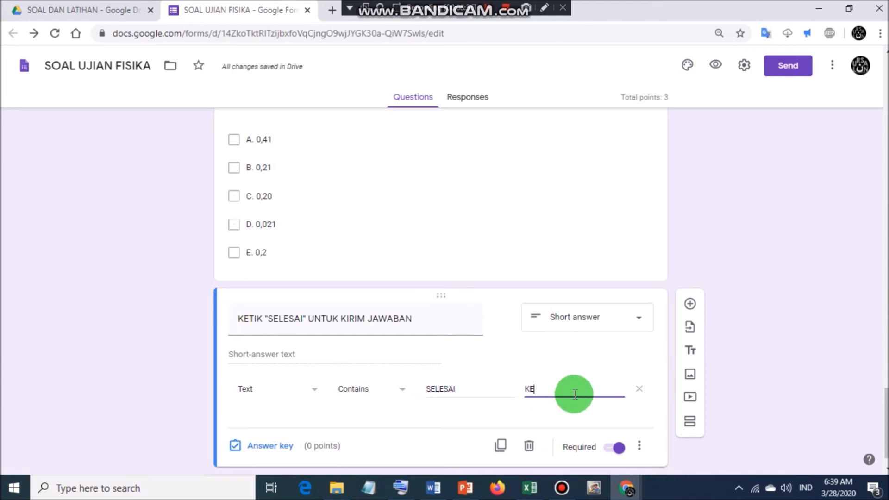
{"action": "type", "text": "TIK 'SEESAI"}
{"action": "left_click", "coordinate": [559, 391]}
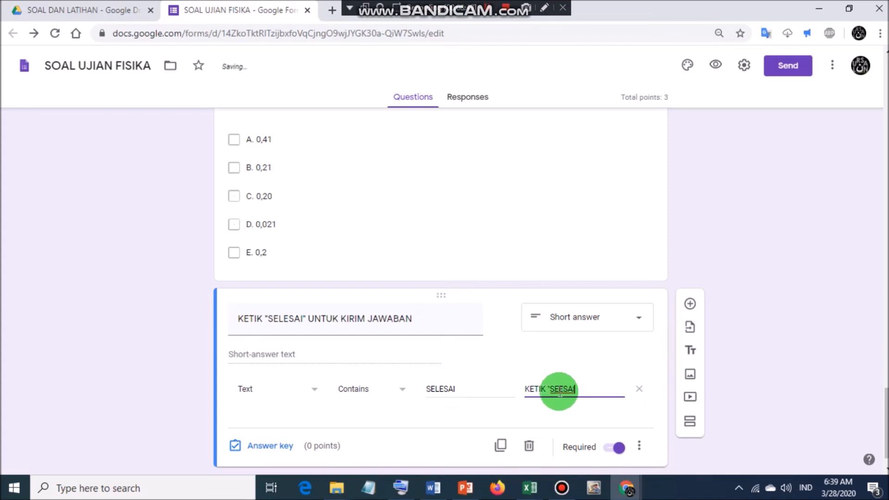
{"action": "type", "text": "LE"}
{"action": "left_click", "coordinate": [581, 389]}
{"action": "type", "text": "\""}
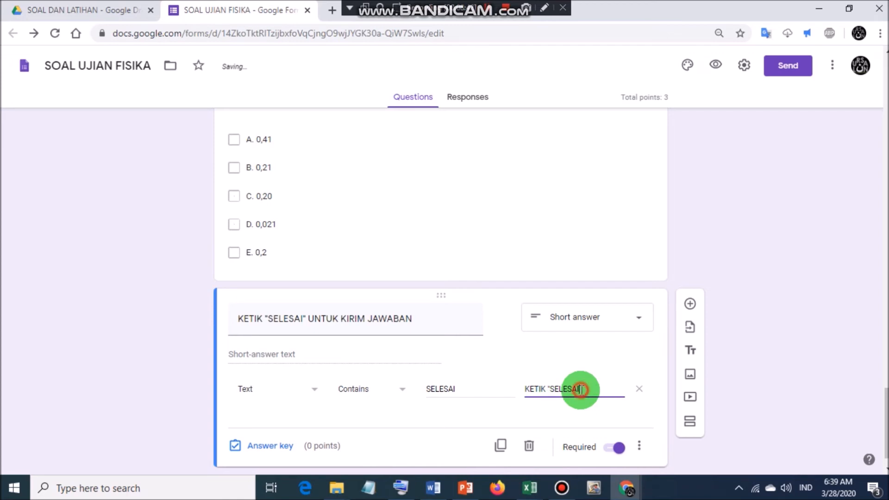
{"action": "left_click", "coordinate": [633, 385]}
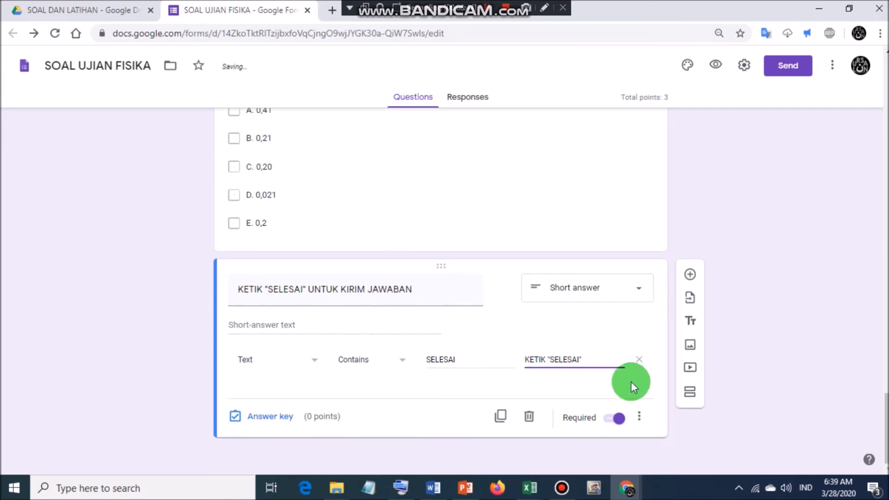
Step: Add a third section after the closing question, titled "UJIAN SELESAI, SILAHKAN KIRIM/SUBMIT UNTUK MENYELESAIKAN UJIAN"
{"action": "left_click", "coordinate": [679, 397]}
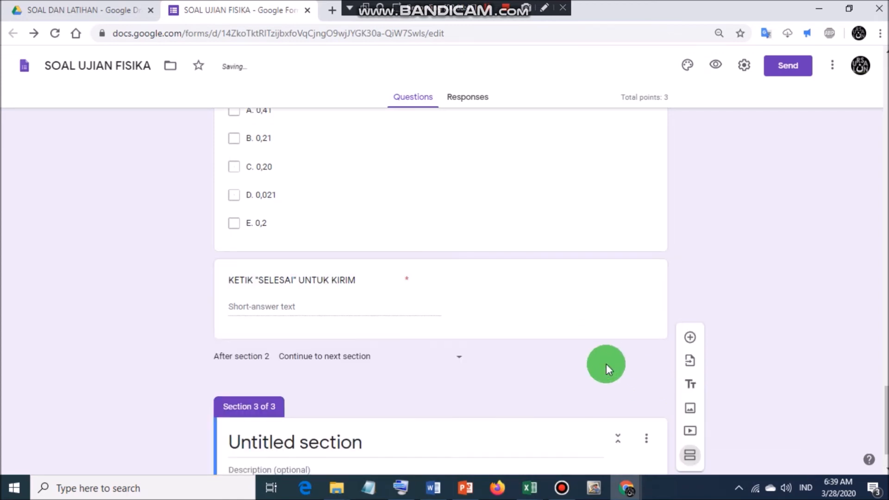
{"action": "left_click", "coordinate": [369, 387]}
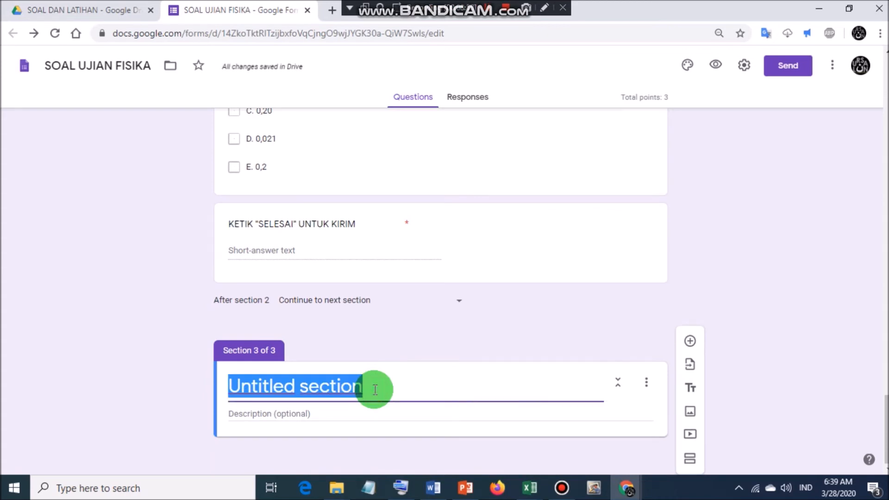
{"action": "type", "text": "UJIAN SELESAI"}
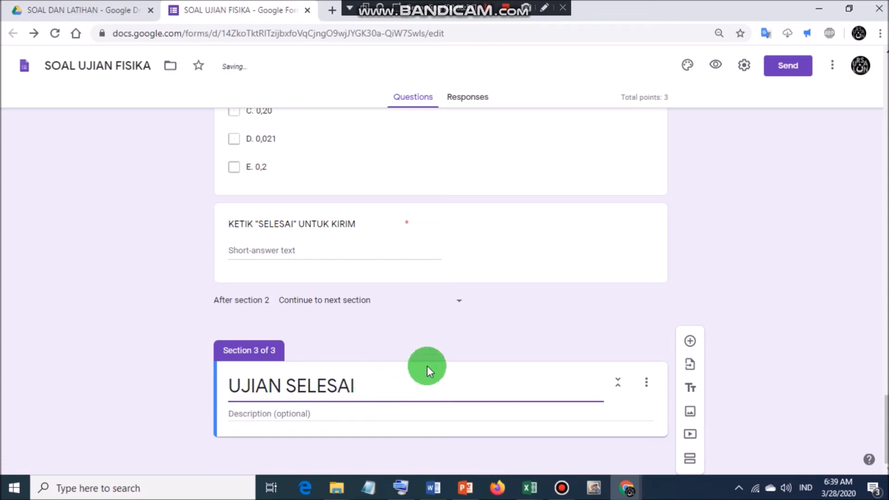
{"action": "type", "text": ", SILAHKAN"}
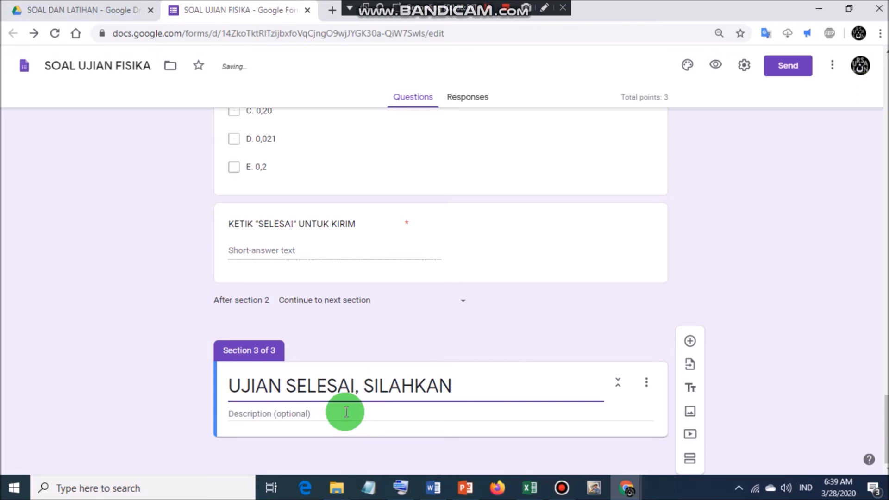
{"action": "type", "text": " KIRIM"}
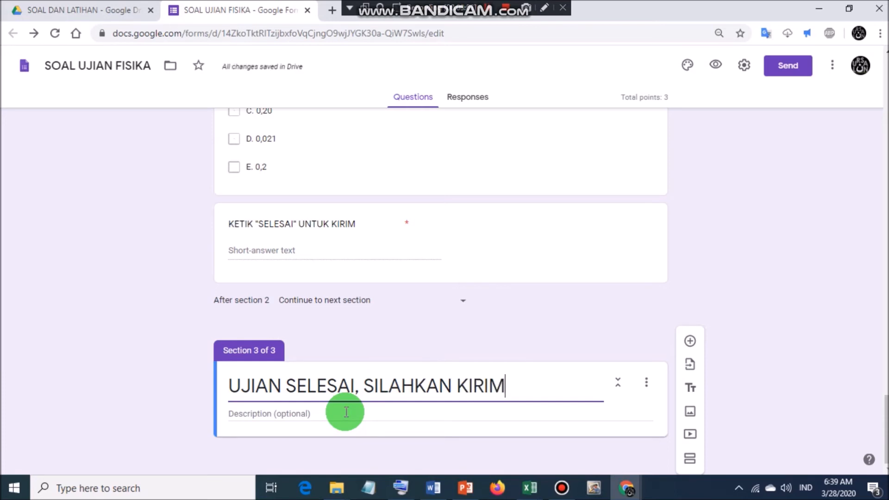
{"action": "type", "text": "/SUBMIT "}
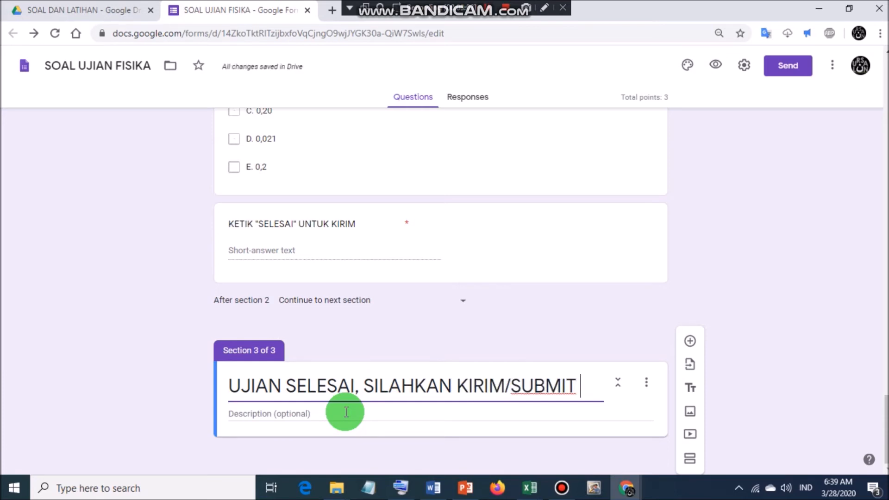
{"action": "type", "text": "UNTUK ME"}
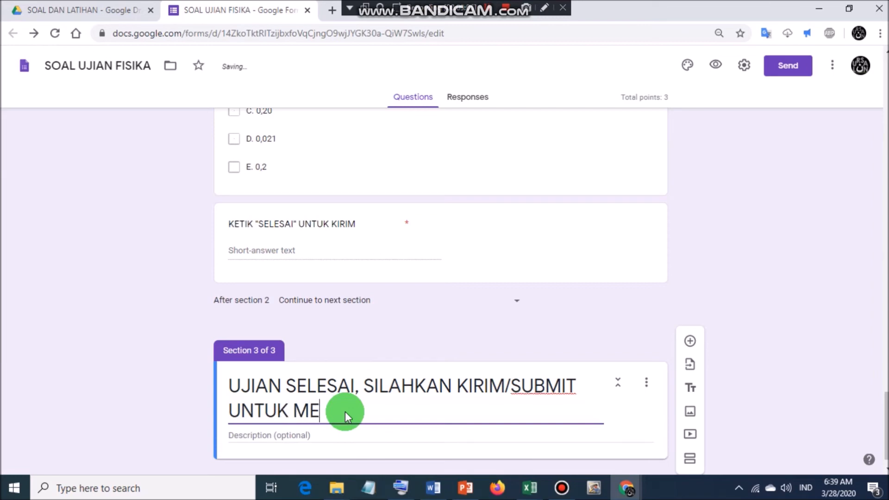
{"action": "type", "text": "NYELESAIKAN U"}
{"action": "type", "text": "JIAN"}
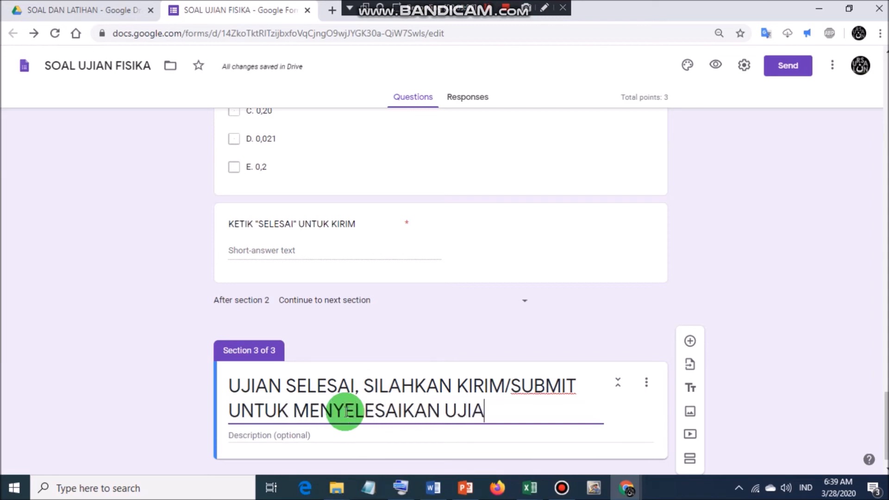
{"action": "scroll", "coordinate": [576, 261], "scroll_direction": "down", "scroll_amount": 1}
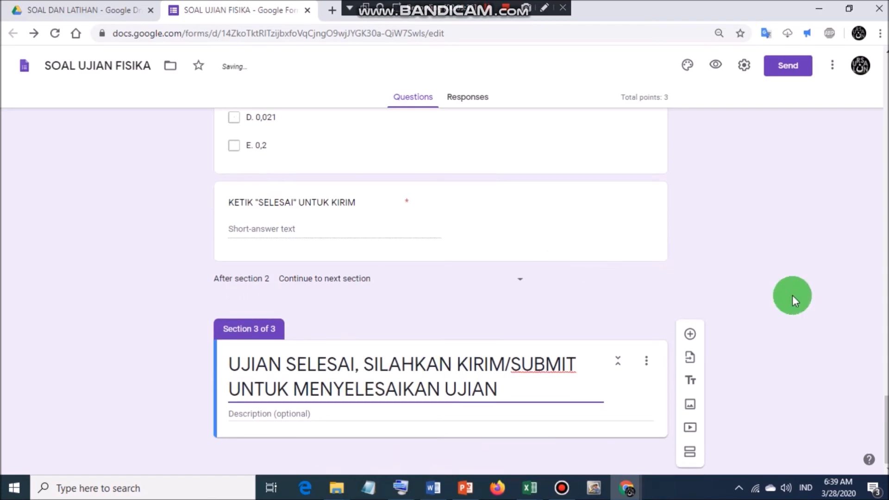
Step: Create a new spreadsheet, SOAL UJIAN FISIKA (Responses), as the destination for the form's responses
{"action": "scroll", "coordinate": [510, 302], "scroll_direction": "up", "scroll_amount": 15}
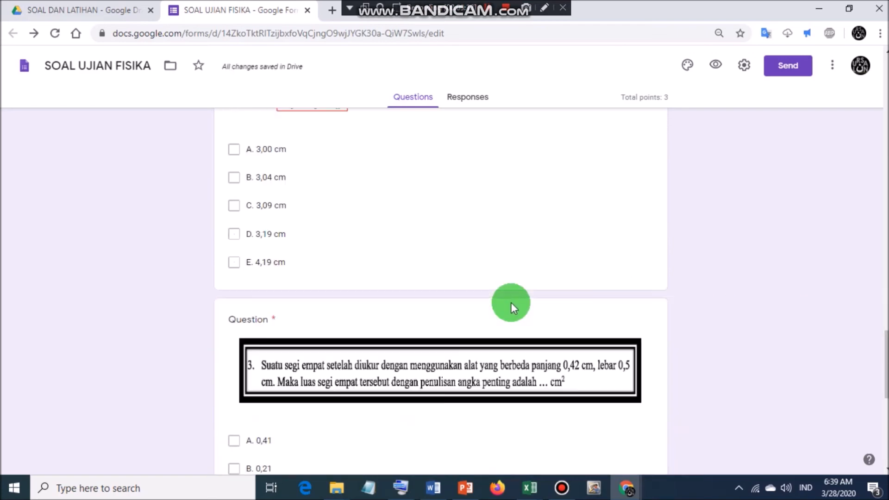
{"action": "left_click", "coordinate": [459, 100]}
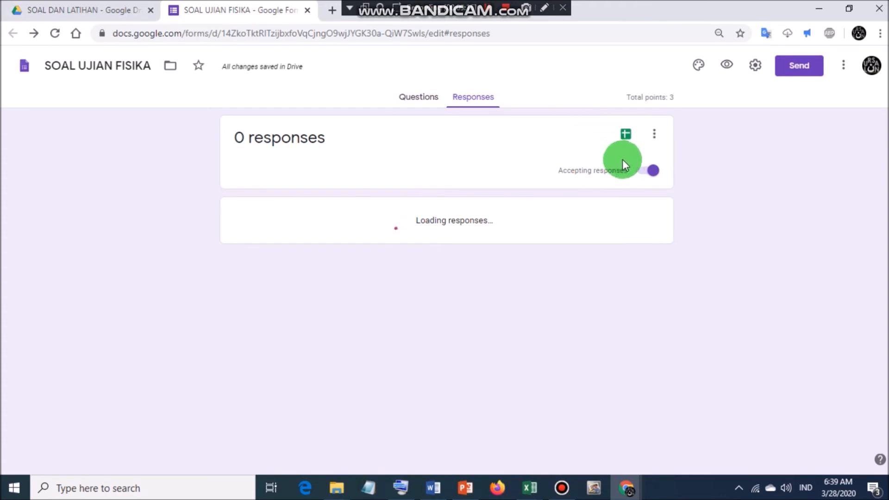
{"action": "left_click", "coordinate": [626, 135]}
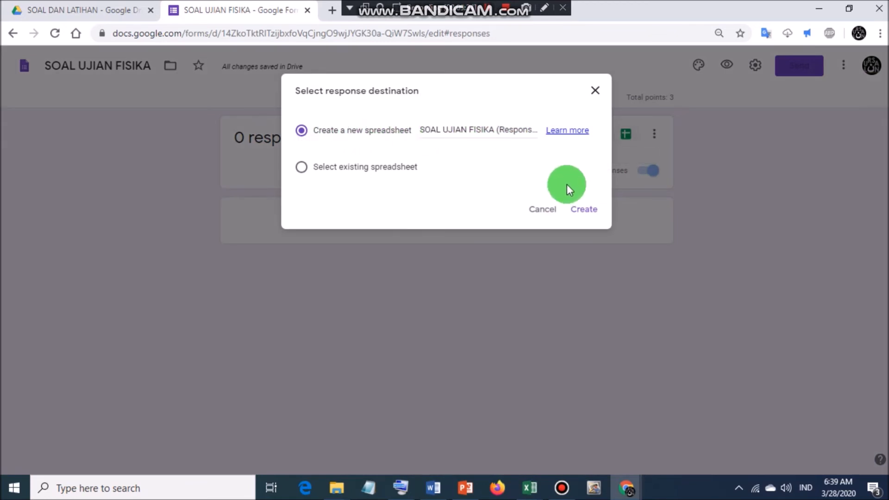
{"action": "left_click", "coordinate": [579, 203]}
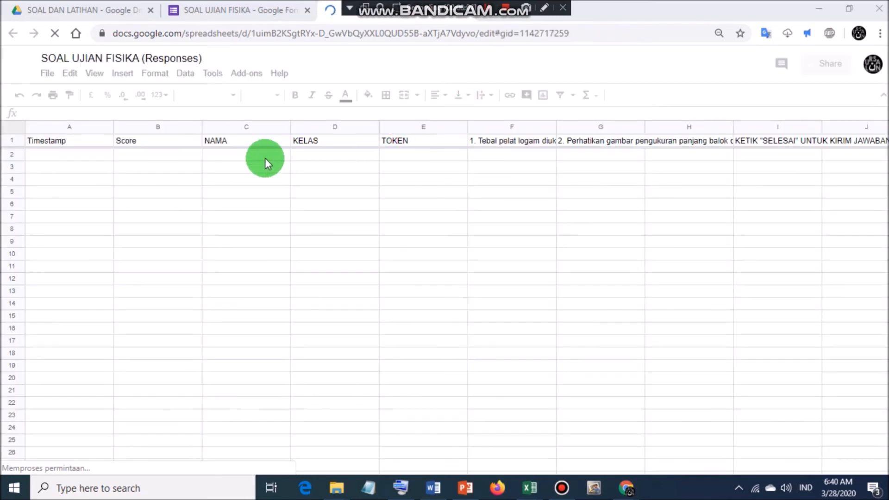
Step: Check the SOAL DAN LATIHAN folder in Google Drive for the form and response spreadsheet, and return to the form's questions
{"action": "left_click", "coordinate": [82, 10]}
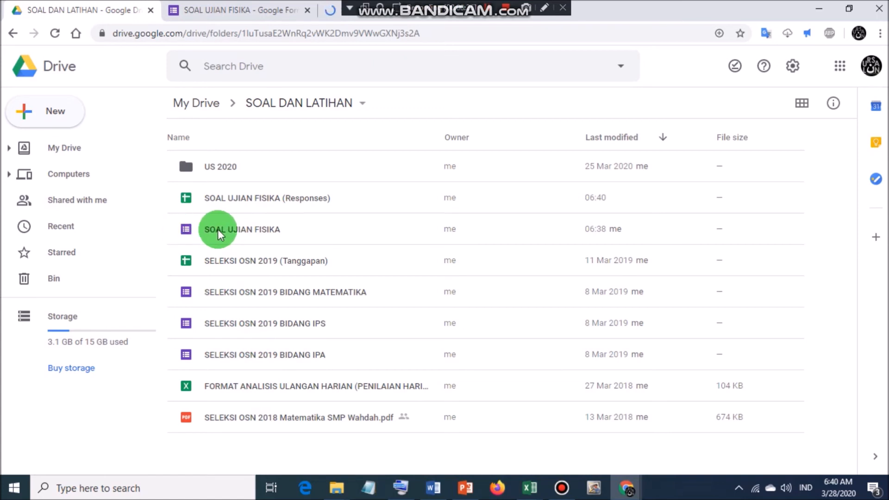
{"action": "left_click", "coordinate": [234, 10]}
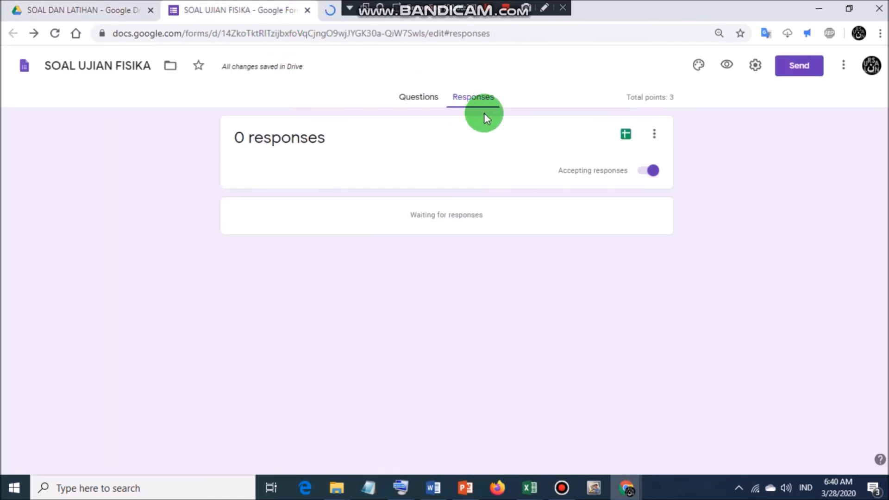
{"action": "left_click", "coordinate": [418, 96]}
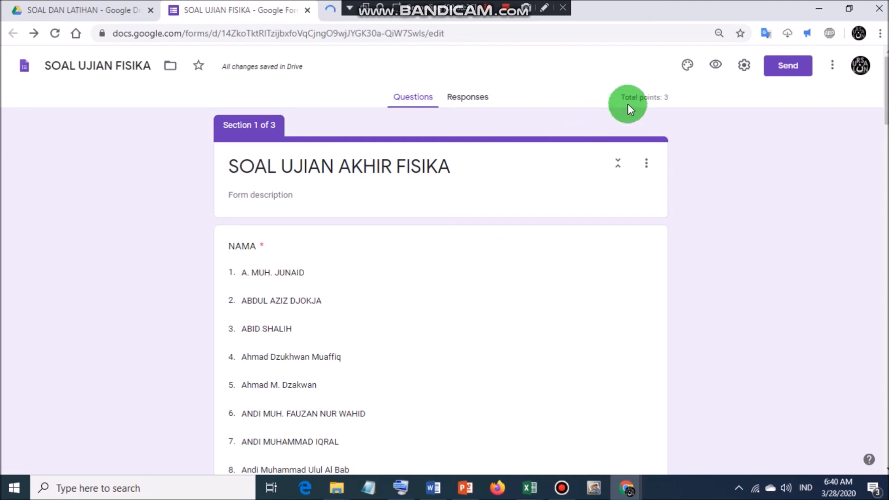
Step: Copy the full-length share link of the form for sending it to respondents
{"action": "left_click", "coordinate": [785, 76]}
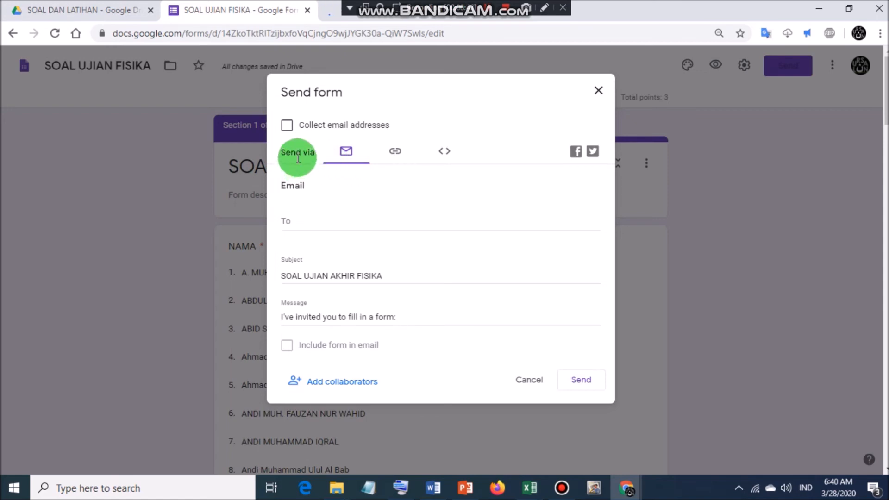
{"action": "left_click", "coordinate": [396, 152]}
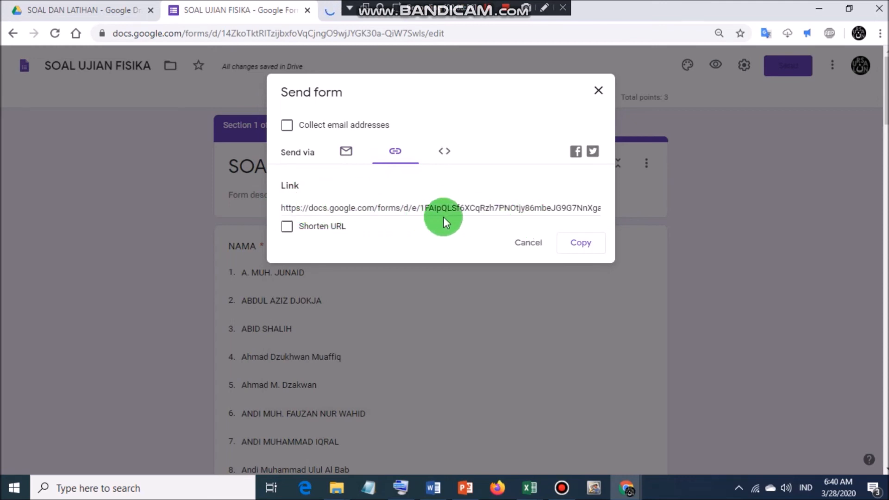
{"action": "left_click", "coordinate": [572, 245]}
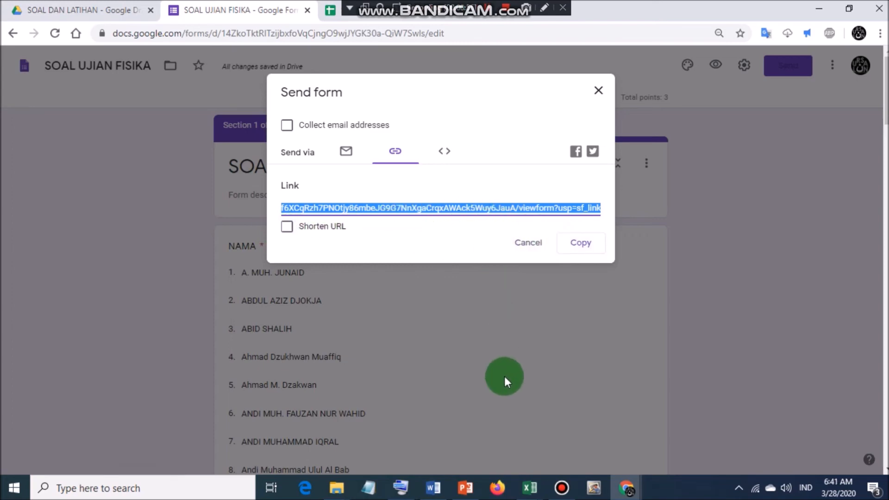
Step: Switch to Word, paste the copied form link into a new blank document, and select the pasted link
{"action": "left_click", "coordinate": [443, 476]}
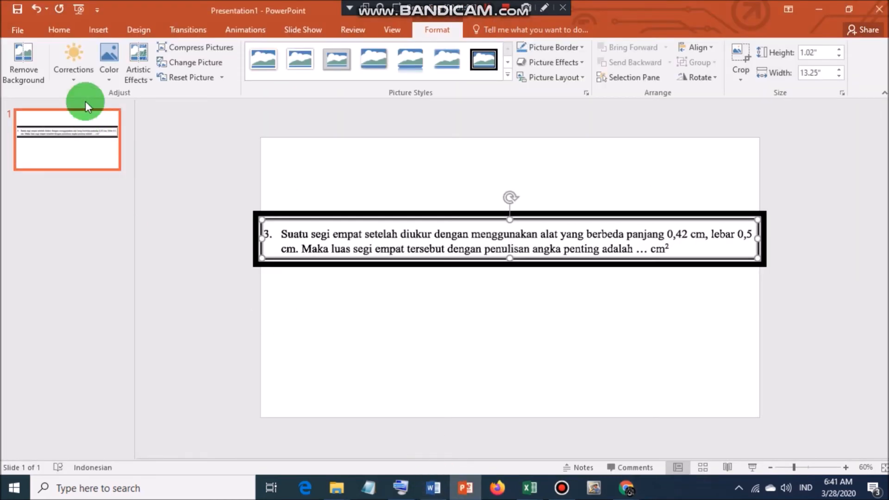
{"action": "left_click", "coordinate": [434, 487]}
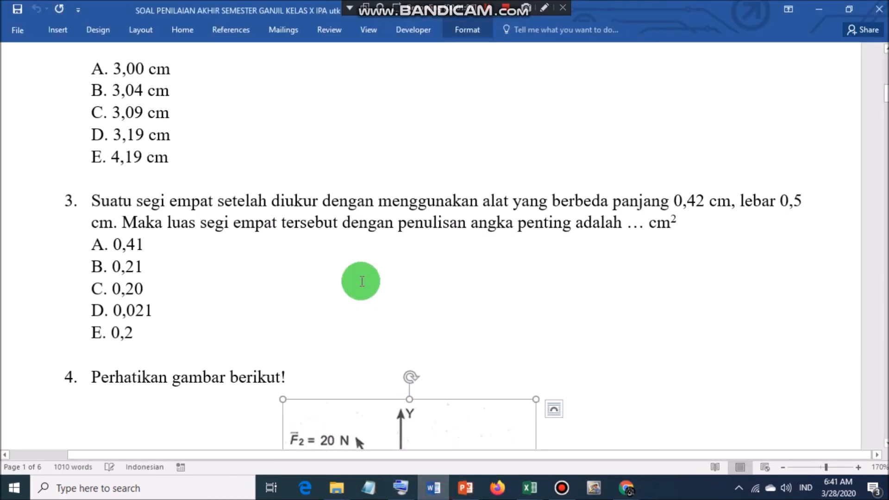
{"action": "key", "text": "ctrl+n"}
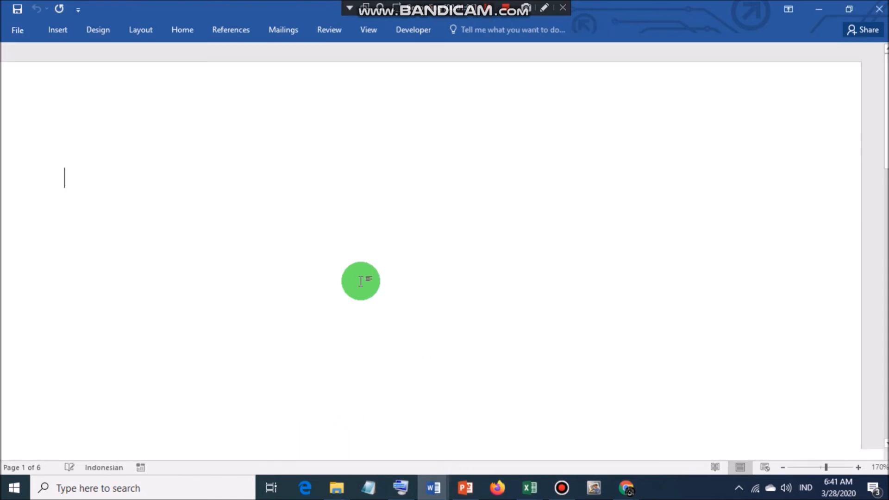
{"action": "key", "text": "ctrl+v"}
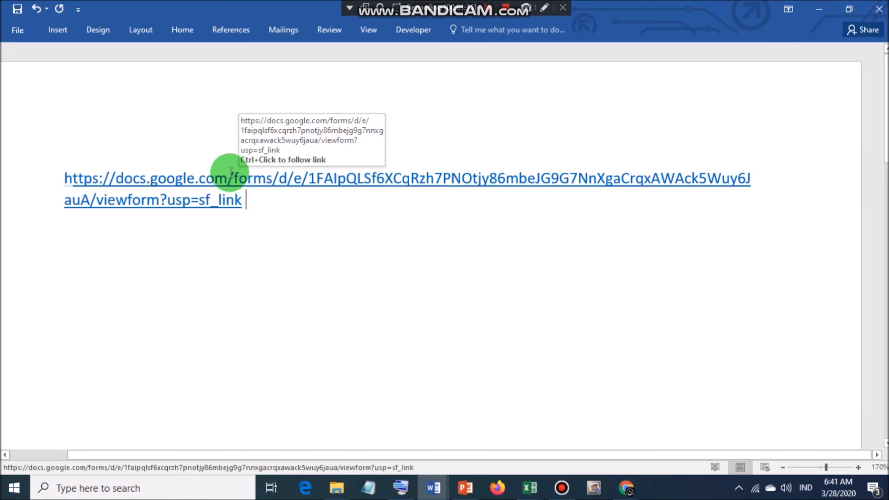
{"action": "left_click_drag", "start_coordinate": [241, 201], "coordinate": [62, 178]}
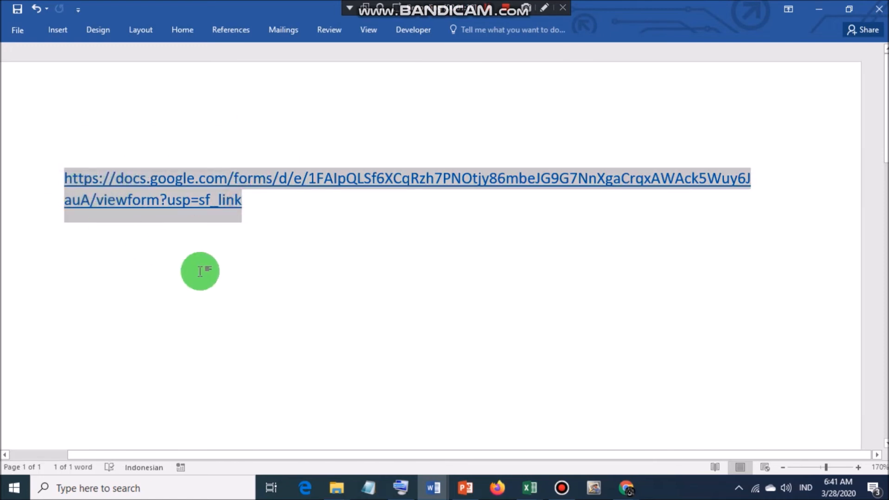
Step: Return to the SOAL UJIAN FISIKA form in Chrome, close the Send form dialog, and open the form's preview
{"action": "left_click", "coordinate": [625, 486]}
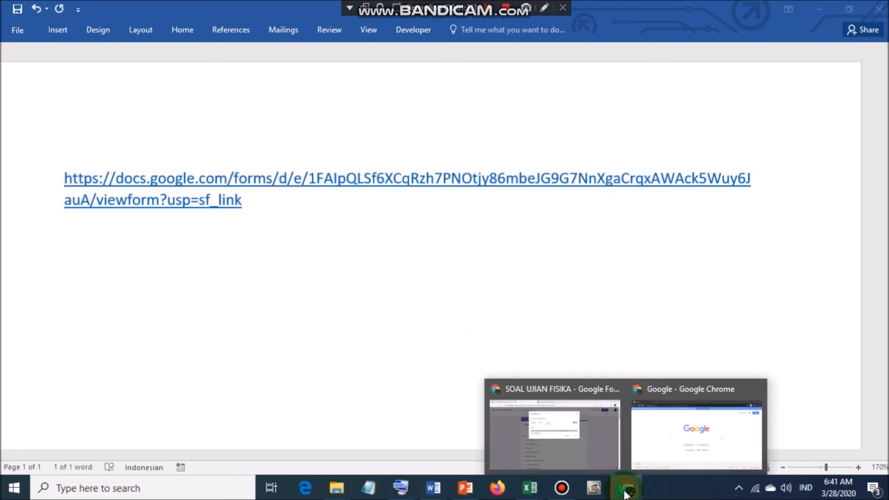
{"action": "left_click", "coordinate": [568, 438]}
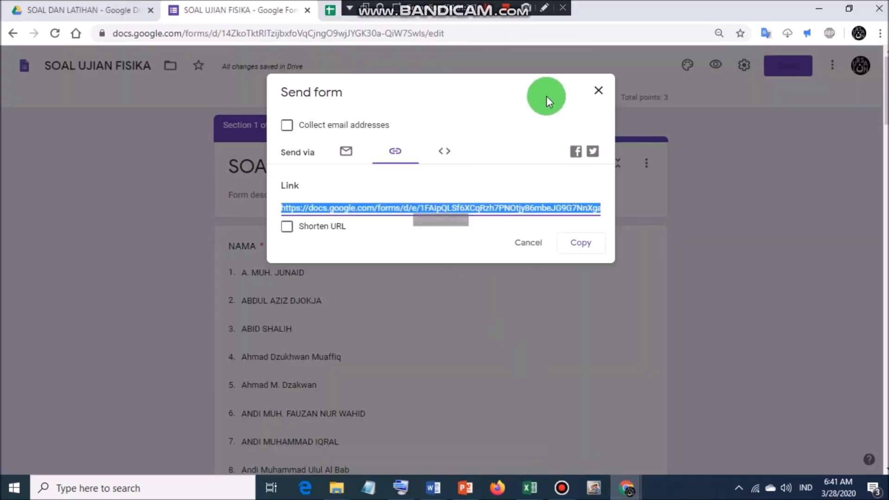
{"action": "left_click", "coordinate": [597, 91]}
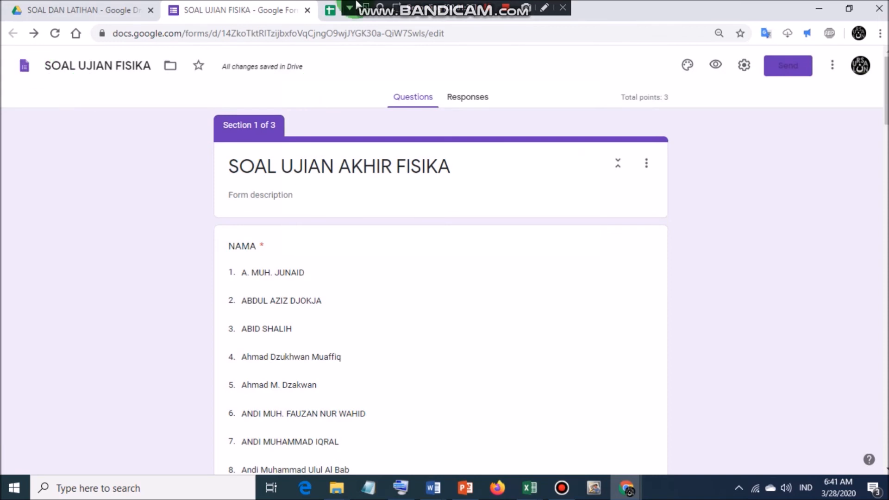
{"action": "left_click", "coordinate": [714, 66]}
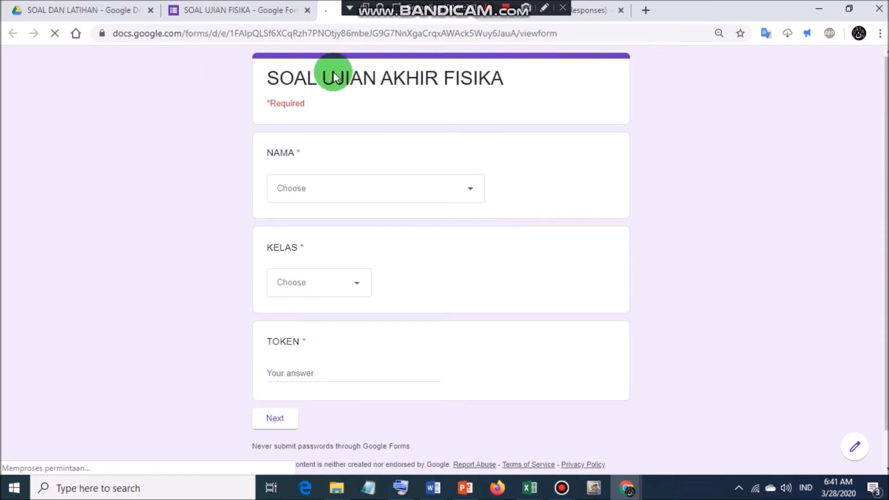
{"action": "scroll", "coordinate": [632, 226], "scroll_direction": "down", "scroll_amount": 2}
{"action": "scroll", "coordinate": [632, 226], "scroll_direction": "up", "scroll_amount": 2}
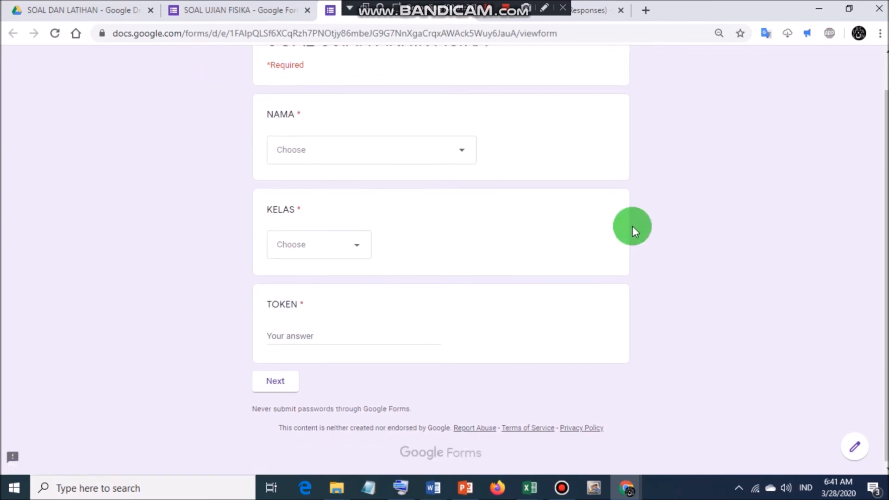
Step: Choose the first student in the NAMA list and X IPA 1 as KELAS in the form preview
{"action": "left_click", "coordinate": [471, 190]}
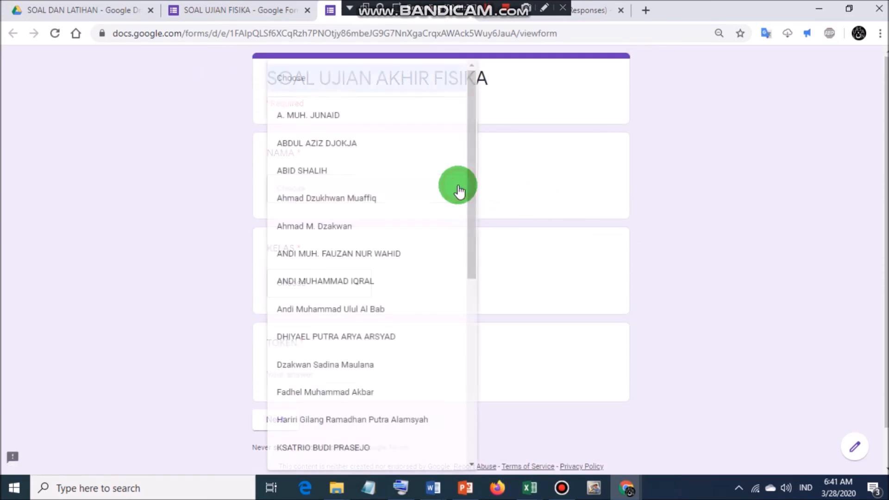
{"action": "left_click", "coordinate": [323, 116]}
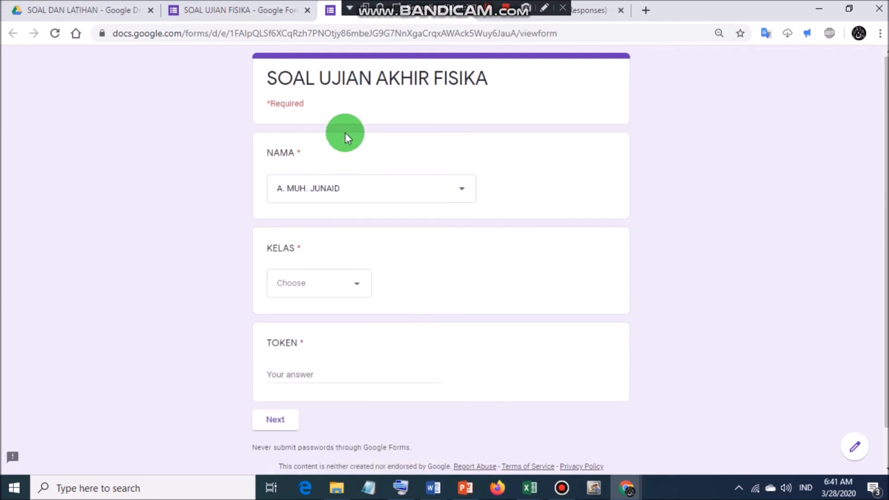
{"action": "scroll", "coordinate": [344, 135], "scroll_direction": "down", "scroll_amount": 1}
{"action": "left_click", "coordinate": [338, 250]}
{"action": "left_click", "coordinate": [290, 280]}
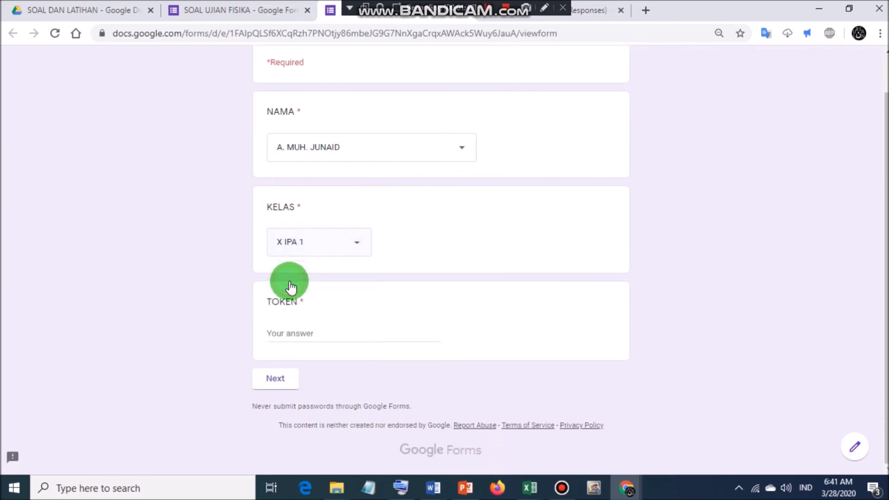
Step: Try to continue to the next section with an incorrect code in the TOKEN field
{"action": "left_click", "coordinate": [298, 333]}
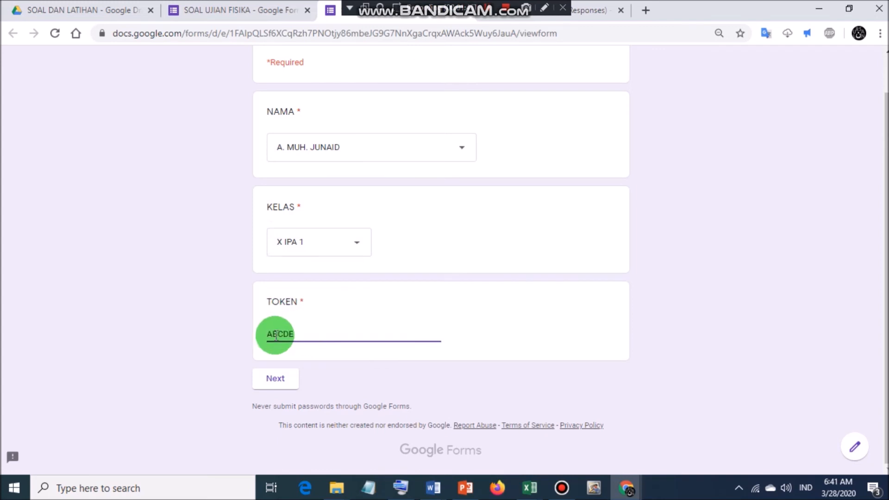
{"action": "key", "text": "BackSpace"}
{"action": "key", "text": "BackSpace"}
{"action": "key", "text": "BackSpace"}
{"action": "key", "text": "BackSpace"}
{"action": "type", "text": "1234"}
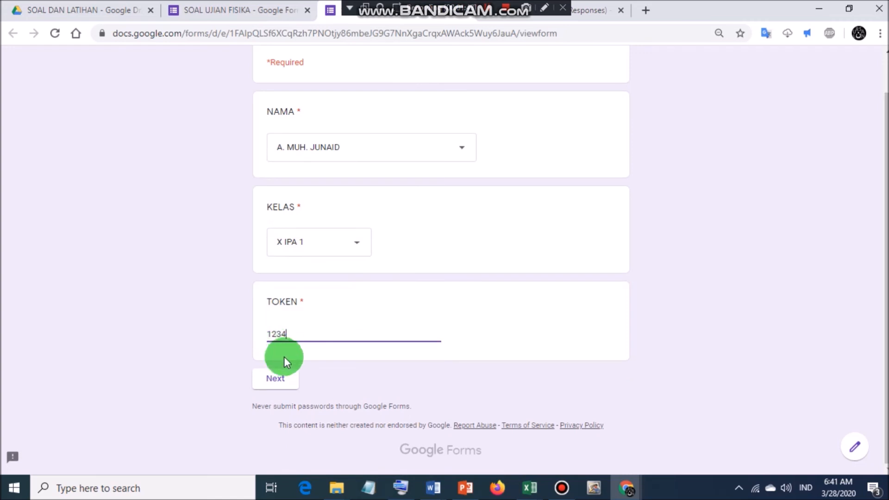
{"action": "left_click", "coordinate": [276, 377]}
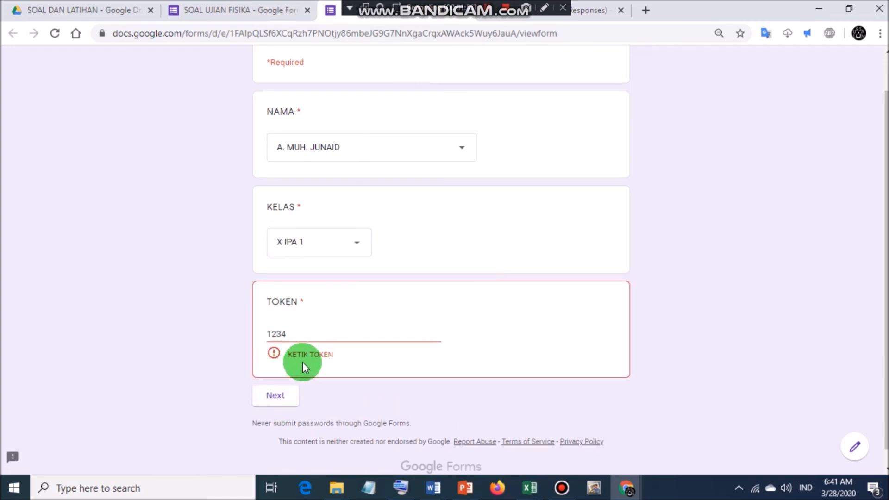
Step: Examine the response validation rules of the closing question and the TOKEN question in the form editor
{"action": "left_click", "coordinate": [234, 10]}
{"action": "scroll", "coordinate": [393, 243], "scroll_direction": "down", "scroll_amount": 15}
{"action": "scroll", "coordinate": [393, 243], "scroll_direction": "down", "scroll_amount": 15}
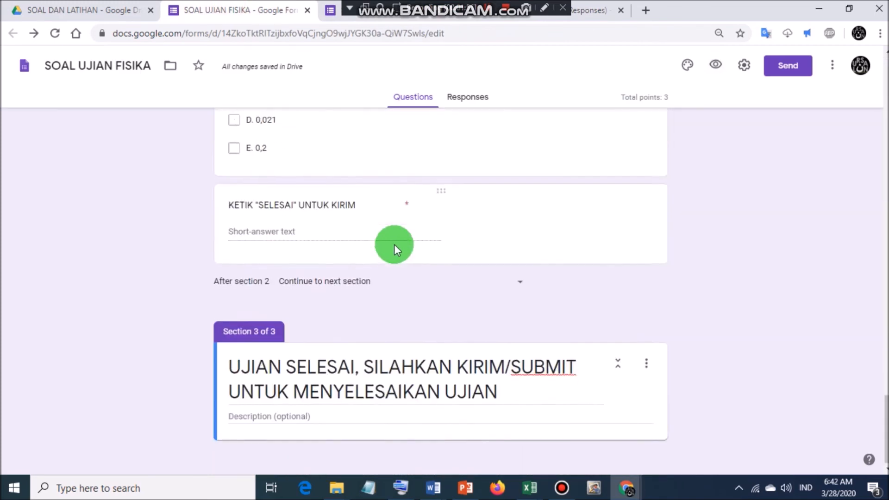
{"action": "scroll", "coordinate": [393, 244], "scroll_direction": "up", "scroll_amount": 6}
{"action": "scroll", "coordinate": [393, 243], "scroll_direction": "down", "scroll_amount": 5}
{"action": "left_click", "coordinate": [324, 362]}
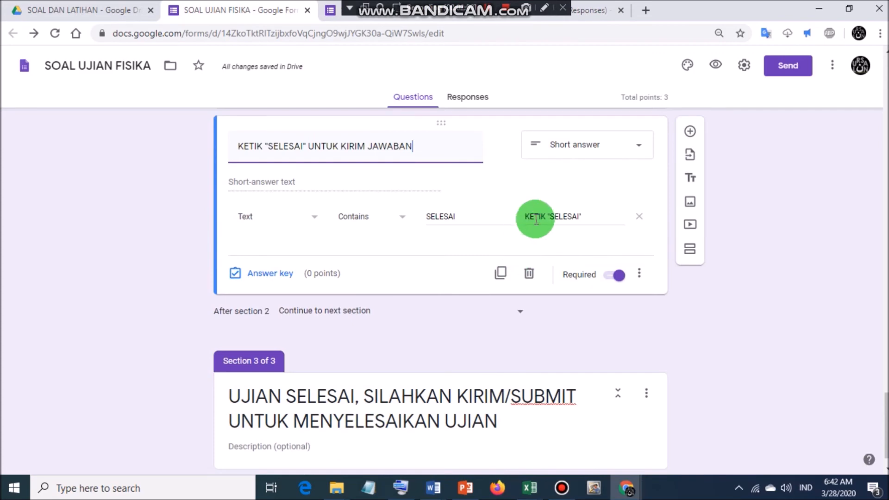
{"action": "scroll", "coordinate": [509, 214], "scroll_direction": "up", "scroll_amount": 15}
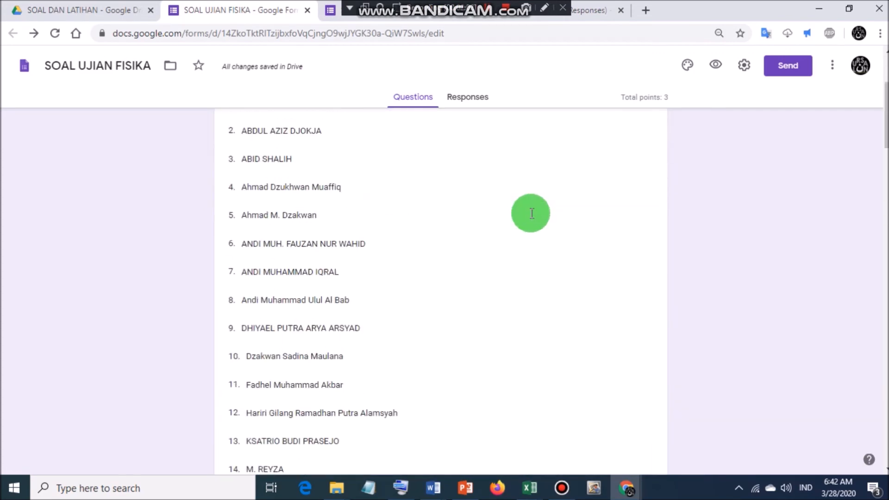
{"action": "scroll", "coordinate": [531, 213], "scroll_direction": "down", "scroll_amount": 15}
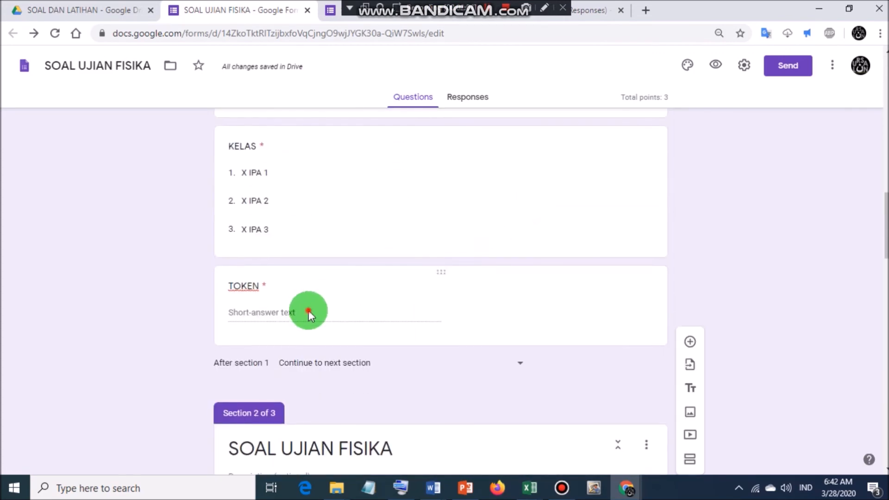
{"action": "left_click", "coordinate": [309, 314]}
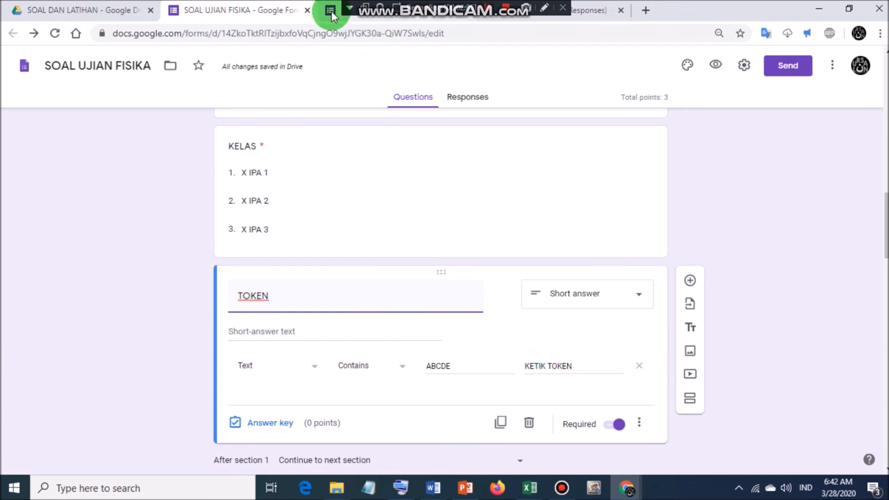
Step: Enter the valid exam token in the preview's TOKEN field and continue to the next section
{"action": "left_click", "coordinate": [331, 11]}
{"action": "left_click", "coordinate": [315, 337]}
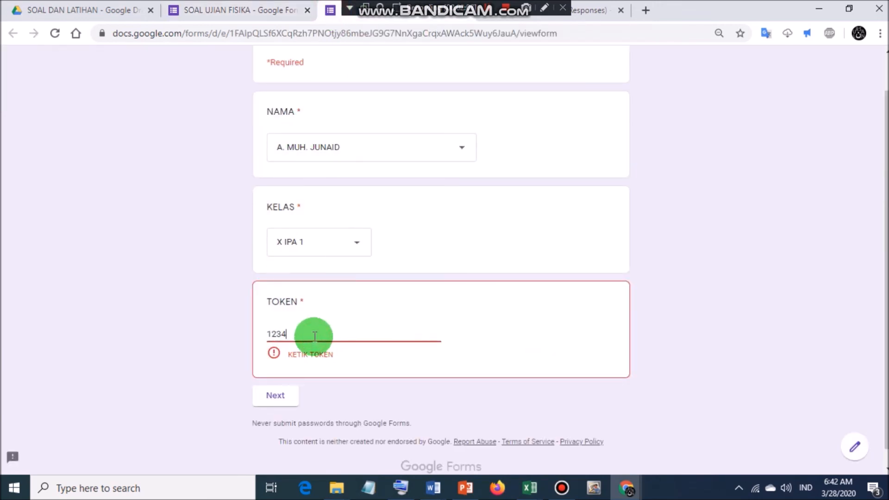
{"action": "key", "text": "BackSpace"}
{"action": "type", "text": "ABCDE"}
{"action": "scroll", "coordinate": [371, 226], "scroll_direction": "up", "scroll_amount": 1}
{"action": "scroll", "coordinate": [372, 226], "scroll_direction": "down", "scroll_amount": 1}
{"action": "left_click", "coordinate": [276, 387]}
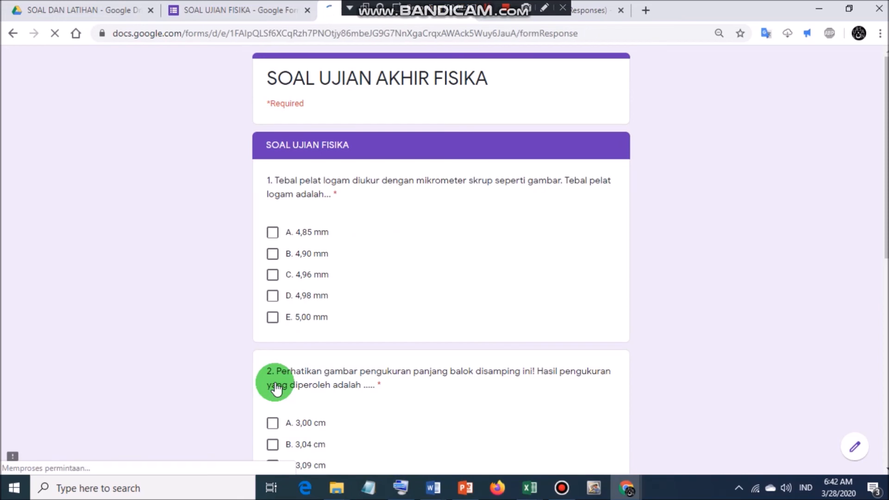
Step: Answer the three physics questions with D. 4,98 mm, C. 3,09 cm and E. 0,2
{"action": "scroll", "coordinate": [323, 162], "scroll_direction": "down", "scroll_amount": 10}
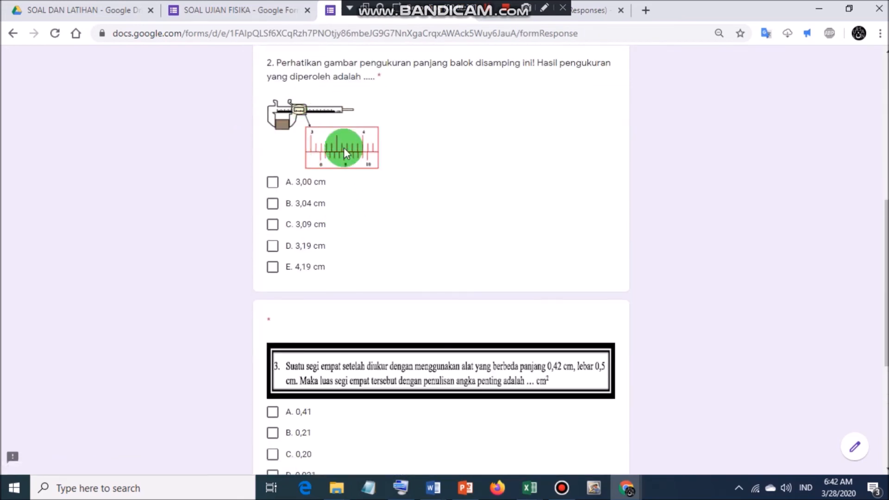
{"action": "scroll", "coordinate": [330, 247], "scroll_direction": "down", "scroll_amount": 5}
{"action": "scroll", "coordinate": [360, 268], "scroll_direction": "up", "scroll_amount": 10}
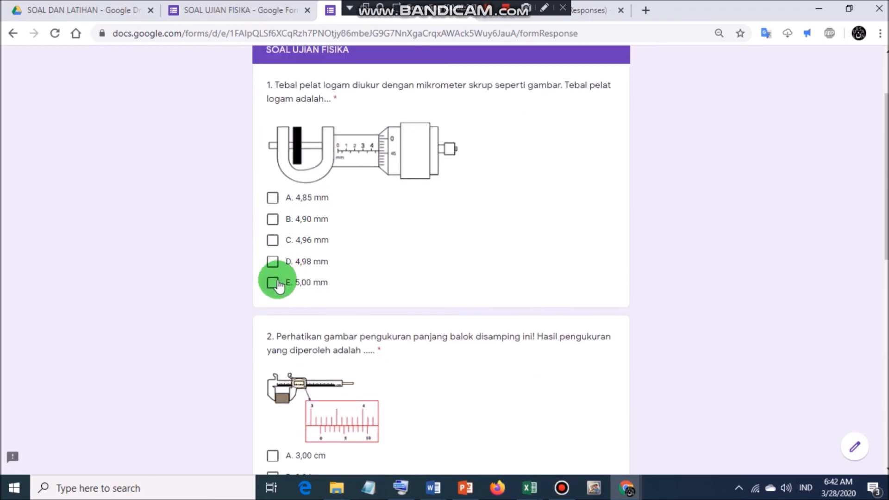
{"action": "left_click", "coordinate": [273, 262]}
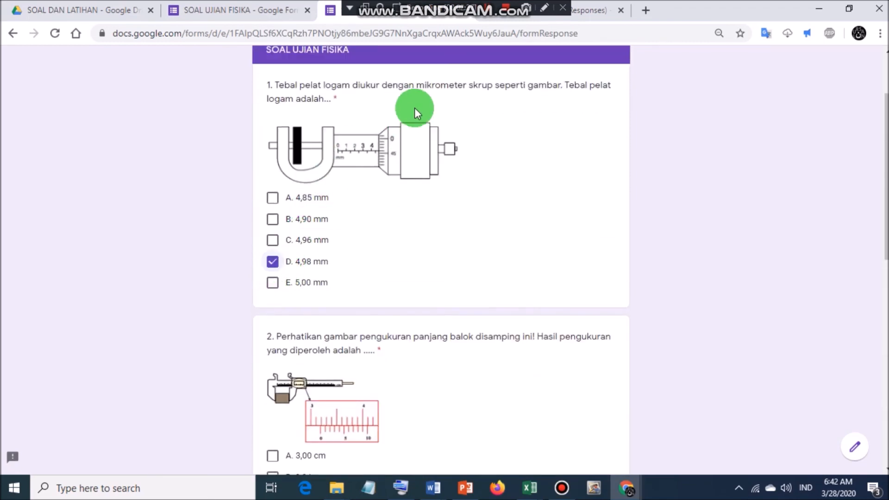
{"action": "scroll", "coordinate": [412, 111], "scroll_direction": "down", "scroll_amount": 5}
{"action": "left_click", "coordinate": [272, 237]}
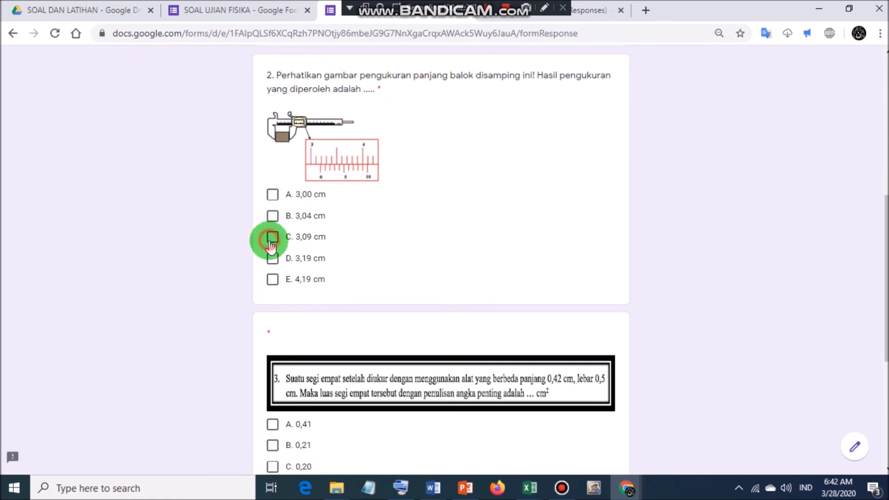
{"action": "scroll", "coordinate": [382, 204], "scroll_direction": "down", "scroll_amount": 4}
{"action": "left_click", "coordinate": [272, 311]}
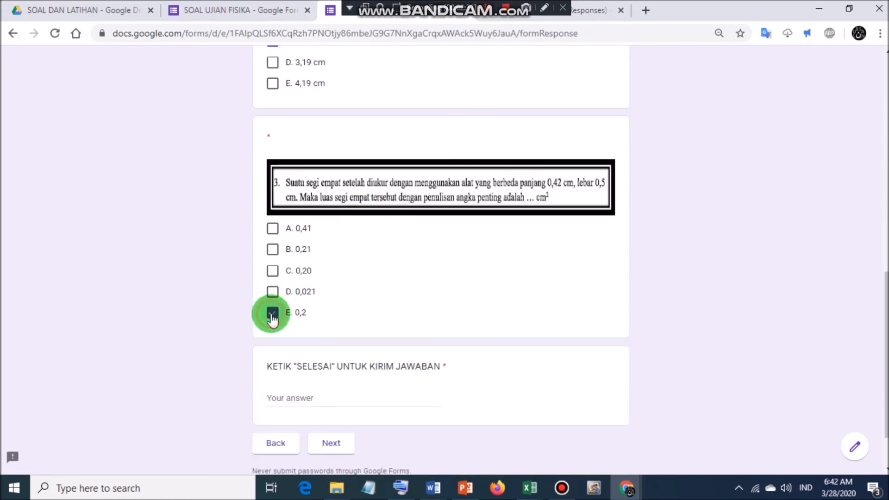
Step: Try to continue with 1234 instead of SELESAI as the answer to the closing question
{"action": "left_click", "coordinate": [336, 398]}
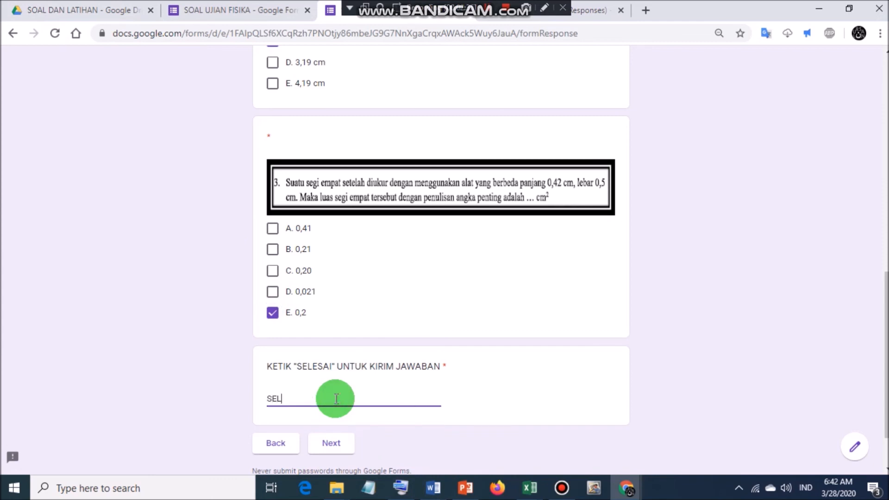
{"action": "type", "text": "SELESAI"}
{"action": "key", "text": "BackSpace"}
{"action": "key", "text": "BackSpace"}
{"action": "key", "text": "BackSpace"}
{"action": "key", "text": "BackSpace"}
{"action": "key", "text": "BackSpace"}
{"action": "key", "text": "BackSpace"}
{"action": "key", "text": "BackSpace"}
{"action": "type", "text": "1234"}
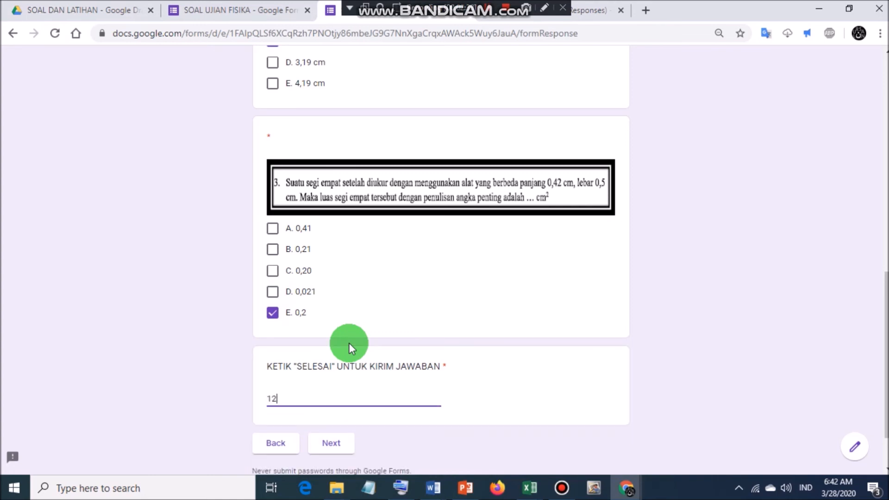
{"action": "scroll", "coordinate": [349, 345], "scroll_direction": "down", "scroll_amount": 2}
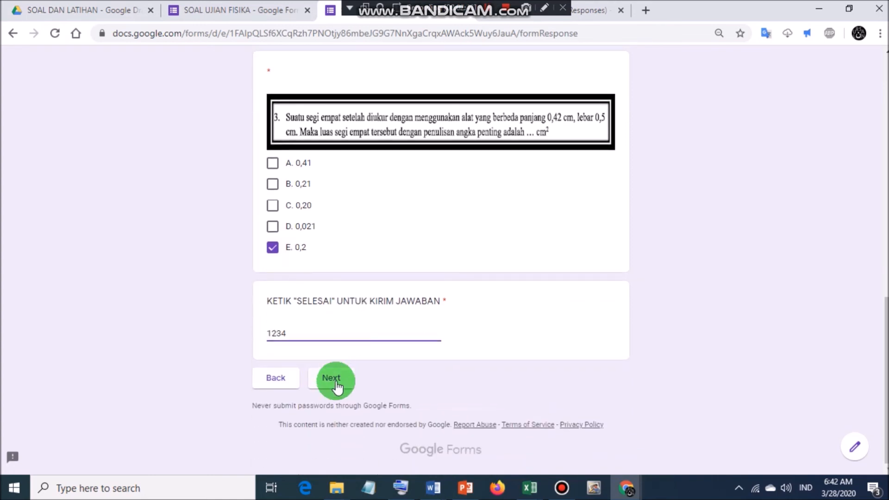
{"action": "left_click", "coordinate": [337, 377]}
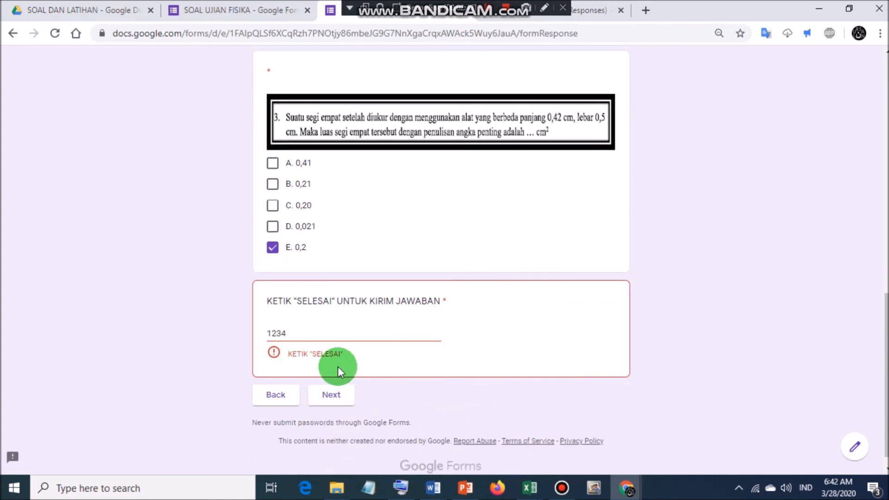
Step: Check the closing question's response validation in the form editor and return to the form preview
{"action": "left_click", "coordinate": [234, 14]}
{"action": "scroll", "coordinate": [457, 309], "scroll_direction": "down", "scroll_amount": 10}
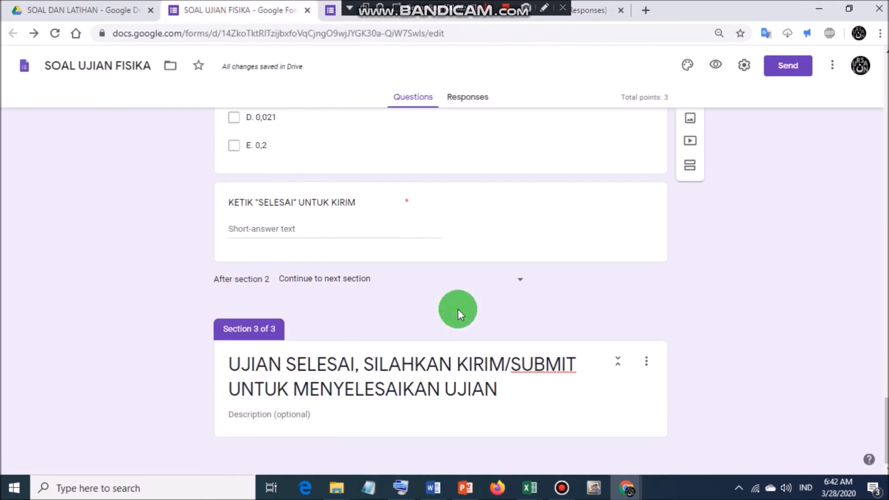
{"action": "left_click", "coordinate": [326, 221]}
{"action": "type", "text": "JAWABAN"}
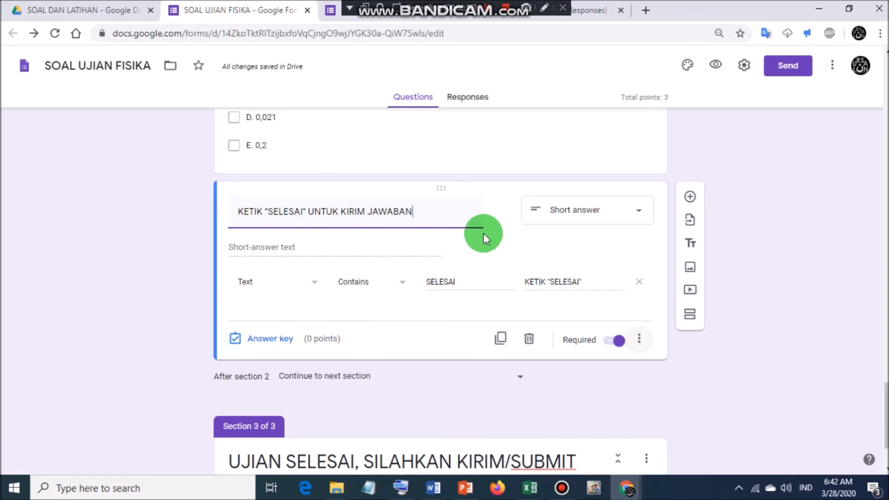
{"action": "left_click", "coordinate": [335, 13]}
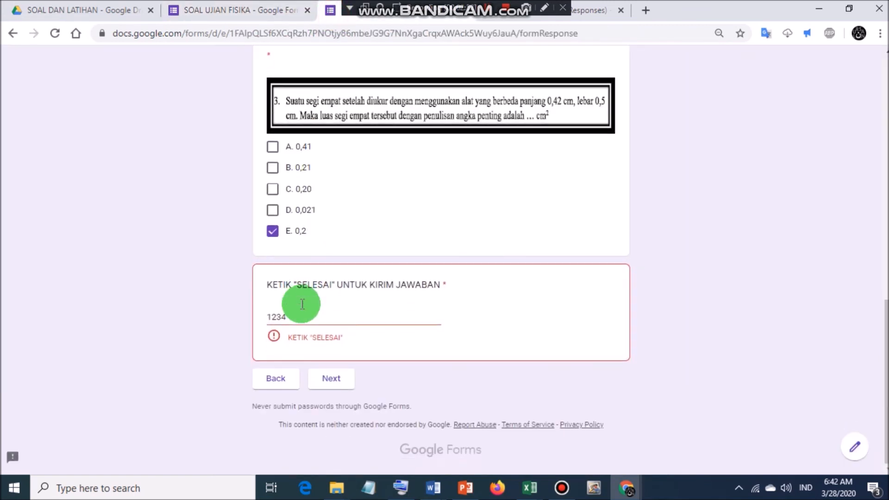
Step: Replace the closing question's answer with SELESAI, then continue and submit the exam
{"action": "left_click", "coordinate": [298, 314]}
{"action": "key", "text": "BackSpace"}
{"action": "key", "text": "BackSpace"}
{"action": "key", "text": "BackSpace"}
{"action": "key", "text": "BackSpace"}
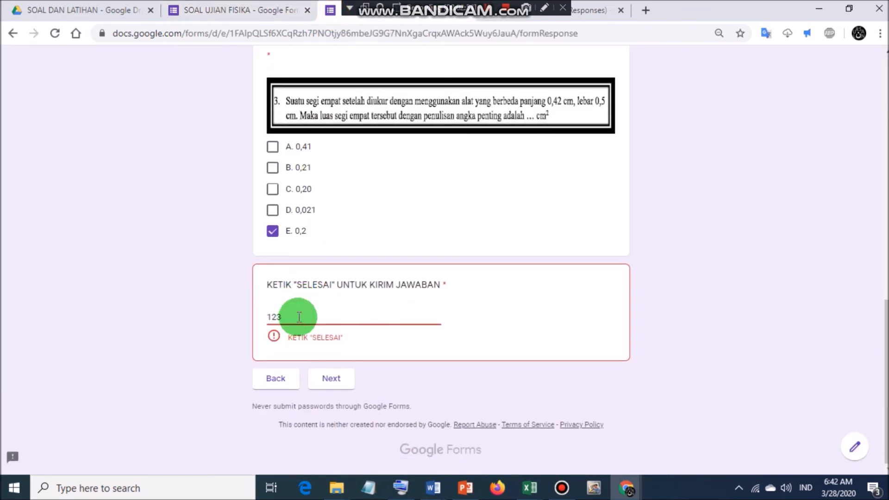
{"action": "type", "text": "SELESAI"}
{"action": "scroll", "coordinate": [349, 216], "scroll_direction": "up", "scroll_amount": 7}
{"action": "scroll", "coordinate": [349, 216], "scroll_direction": "up", "scroll_amount": 6}
{"action": "scroll", "coordinate": [349, 215], "scroll_direction": "down", "scroll_amount": 13}
{"action": "left_click", "coordinate": [333, 379]}
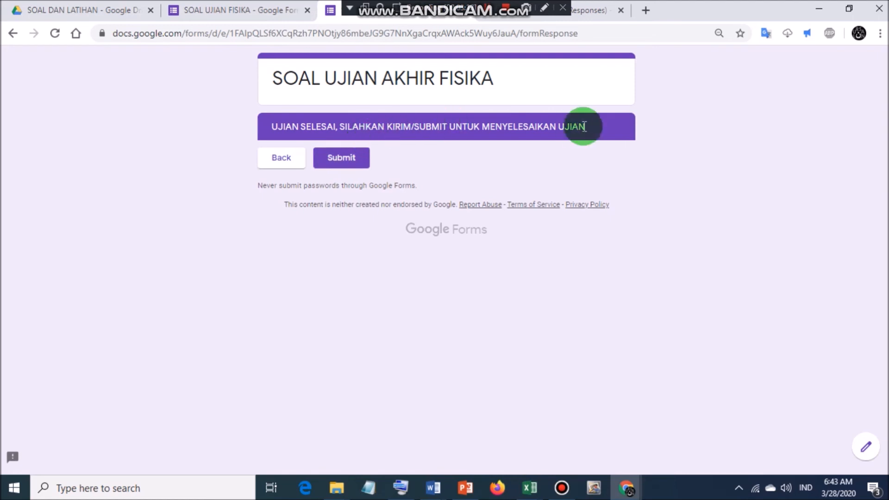
{"action": "left_click", "coordinate": [347, 163]}
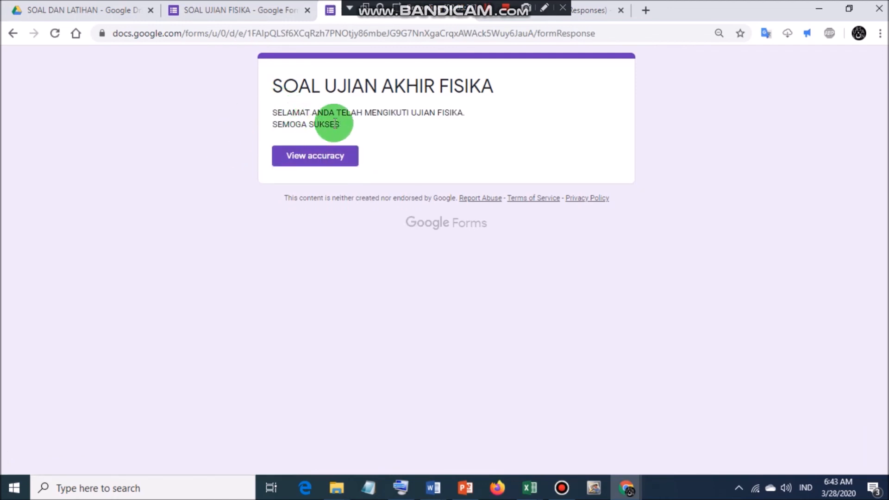
Step: Review the exam's response summary and the individual response's score and marked answers in the form editor
{"action": "left_click", "coordinate": [252, 10]}
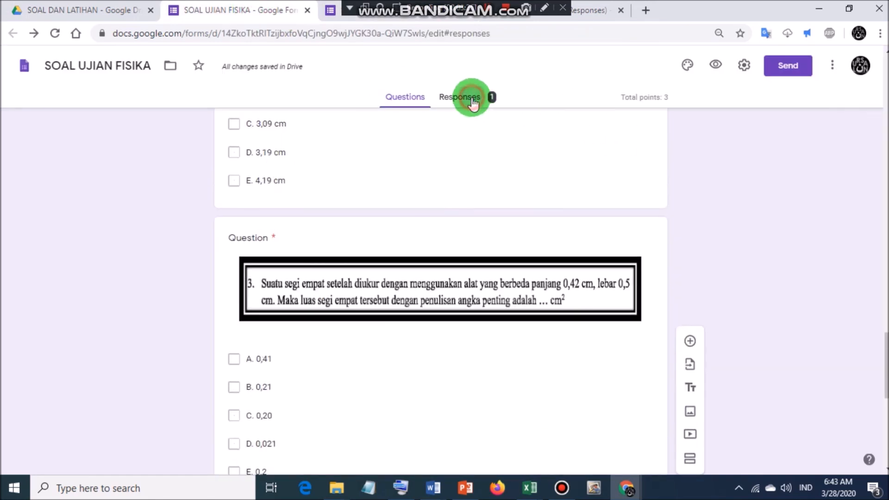
{"action": "left_click", "coordinate": [470, 98]}
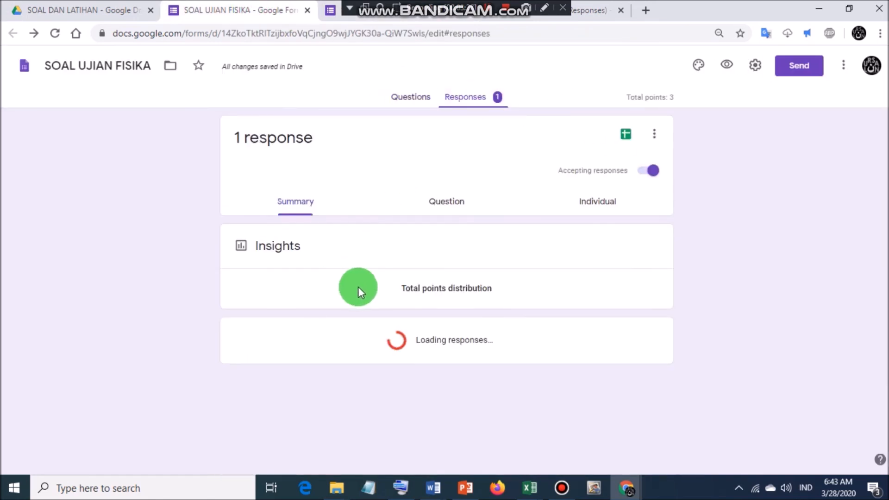
{"action": "scroll", "coordinate": [357, 287], "scroll_direction": "down", "scroll_amount": 4}
{"action": "scroll", "coordinate": [357, 287], "scroll_direction": "up", "scroll_amount": 4}
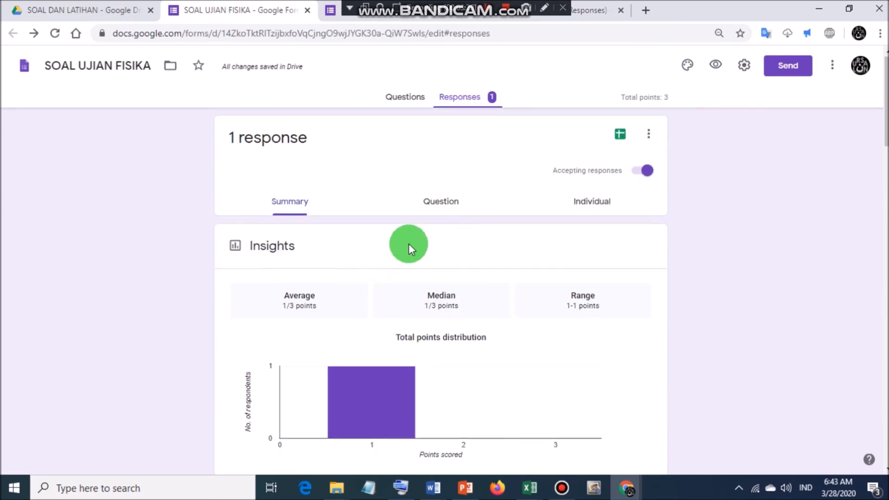
{"action": "left_click", "coordinate": [582, 203]}
{"action": "scroll", "coordinate": [432, 288], "scroll_direction": "down", "scroll_amount": 15}
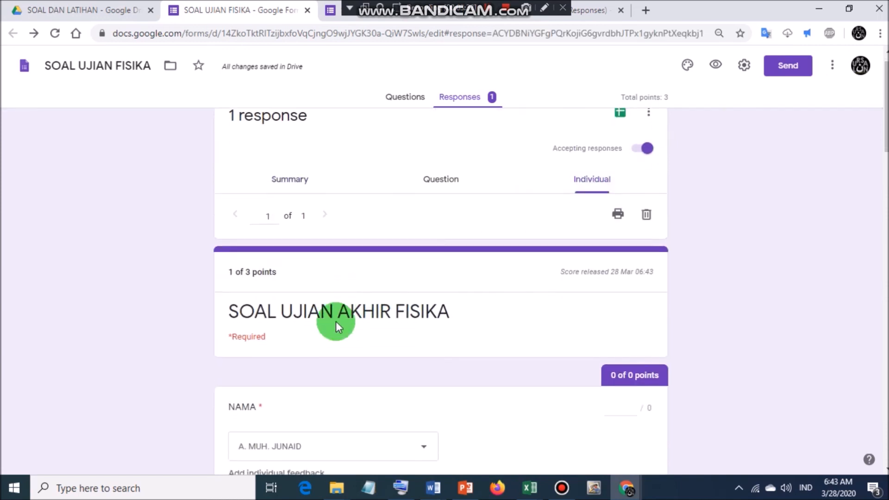
{"action": "scroll", "coordinate": [355, 312], "scroll_direction": "down", "scroll_amount": 4}
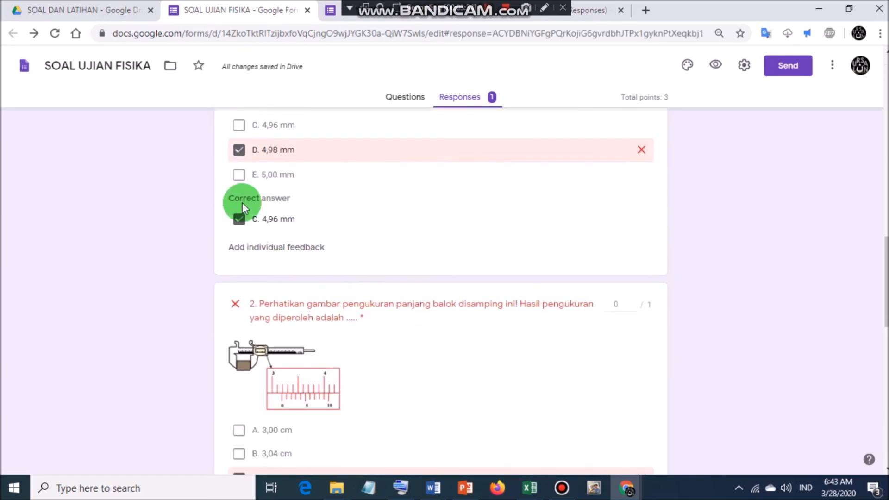
{"action": "scroll", "coordinate": [410, 305], "scroll_direction": "down", "scroll_amount": 5}
{"action": "scroll", "coordinate": [461, 243], "scroll_direction": "up", "scroll_amount": 6}
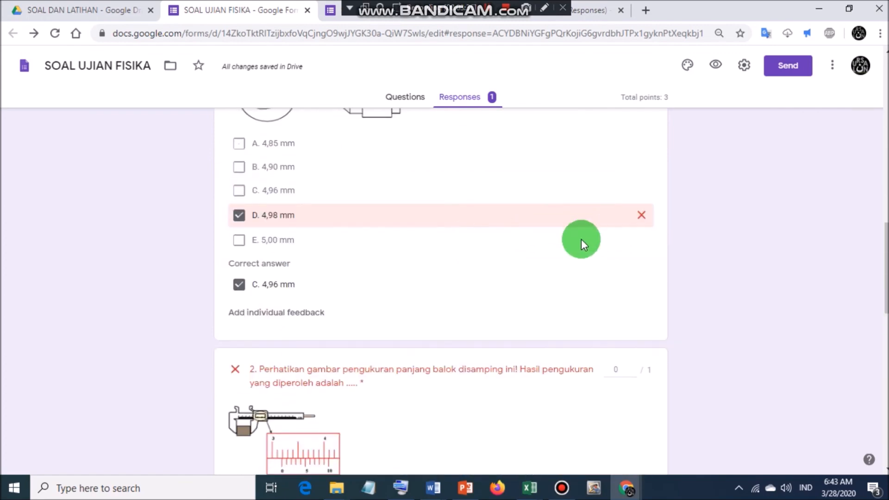
{"action": "scroll", "coordinate": [581, 240], "scroll_direction": "down", "scroll_amount": 5}
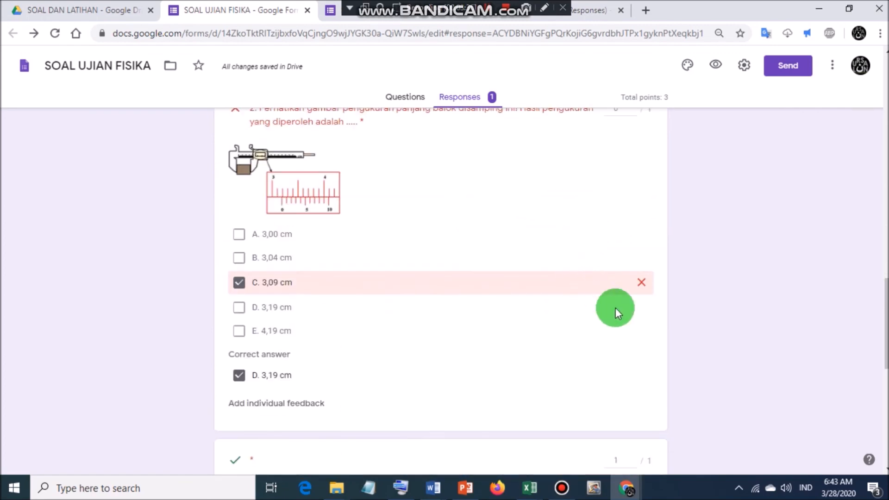
Step: Check the submitted entry's timestamp, score, student name and class in the SOAL UJIAN FISIKA (Responses) spreadsheet
{"action": "left_click", "coordinate": [587, 12]}
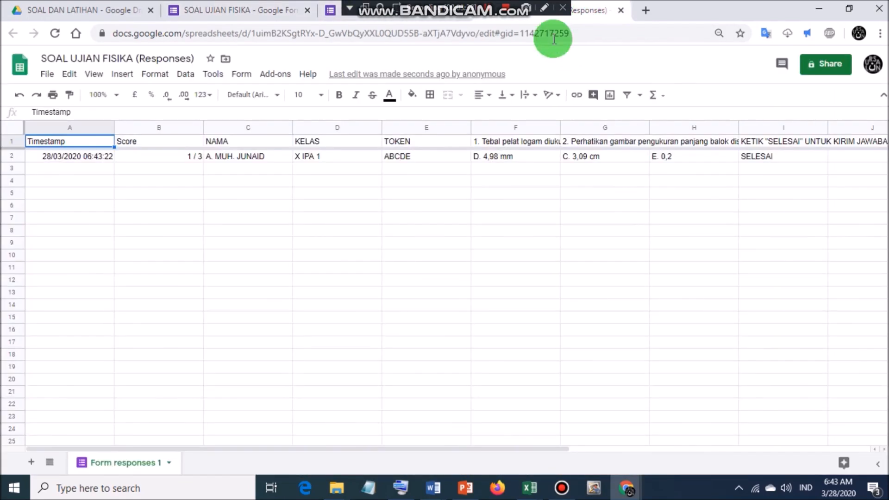
{"action": "left_click", "coordinate": [48, 161]}
{"action": "left_click", "coordinate": [168, 160]}
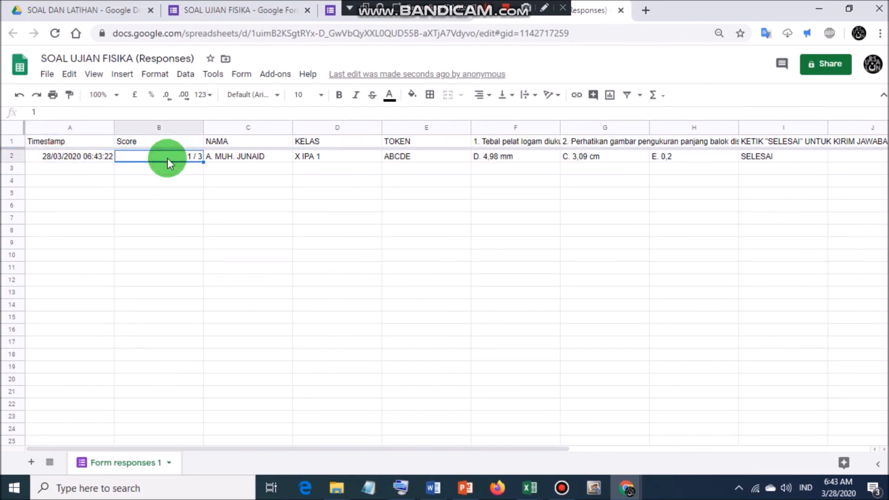
{"action": "left_click", "coordinate": [220, 161]}
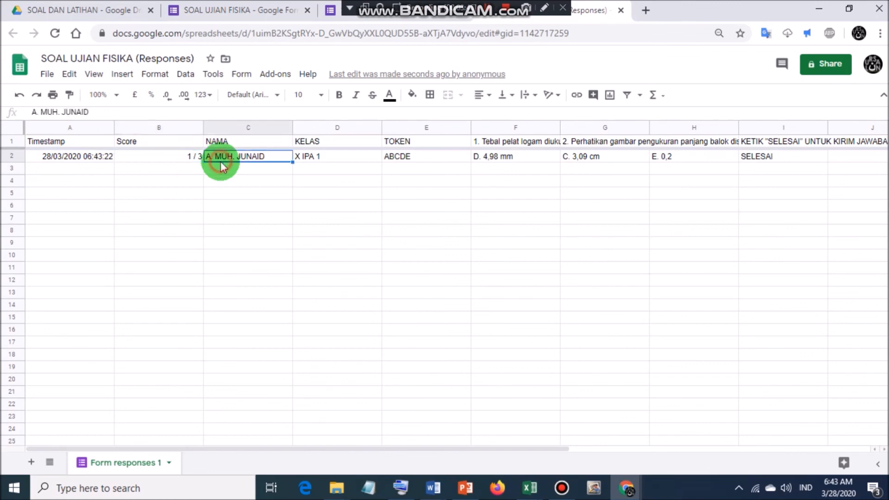
{"action": "left_click", "coordinate": [343, 154]}
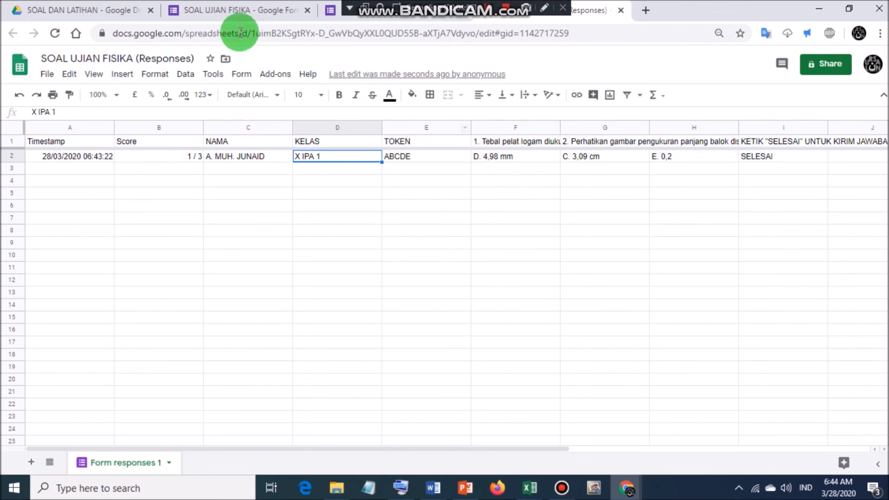
Step: In Google Drive, open the form Pelajaran 2.10 Kulit, Paru-paru, dan Hati from the Classroom folder VIII A3
{"action": "left_click", "coordinate": [234, 10]}
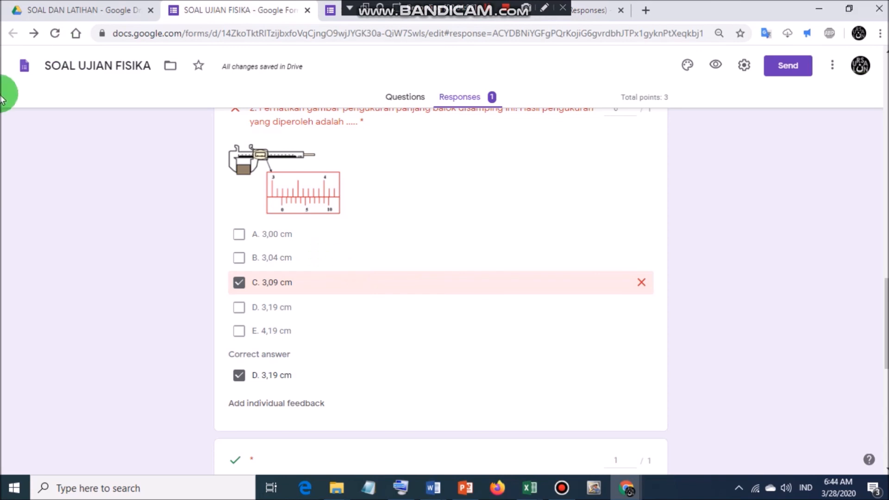
{"action": "left_click", "coordinate": [60, 10]}
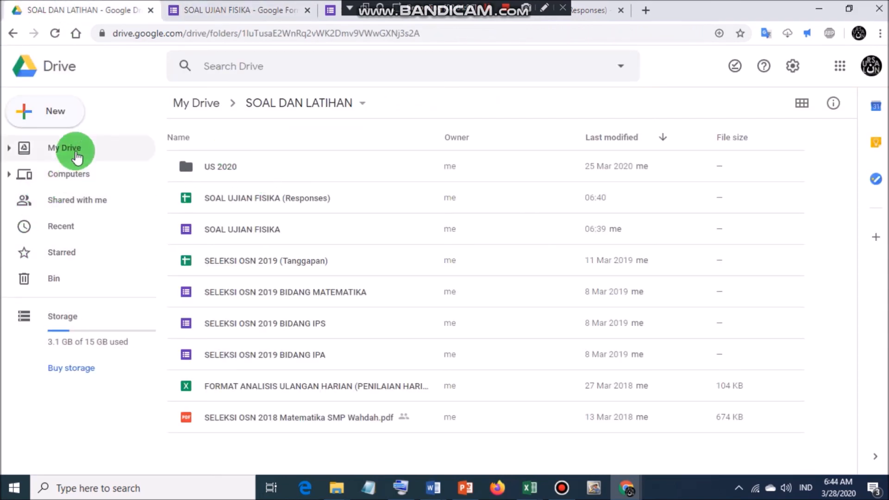
{"action": "left_click", "coordinate": [56, 158]}
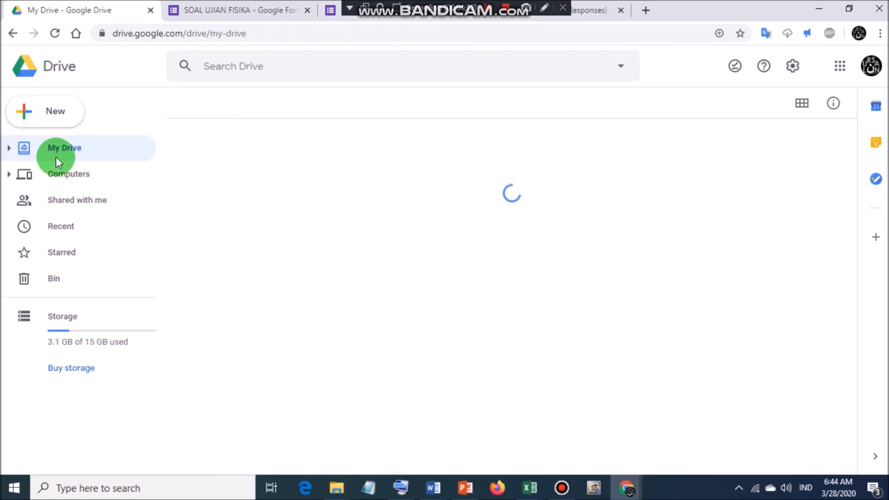
{"action": "scroll", "coordinate": [314, 213], "scroll_direction": "down", "scroll_amount": 3}
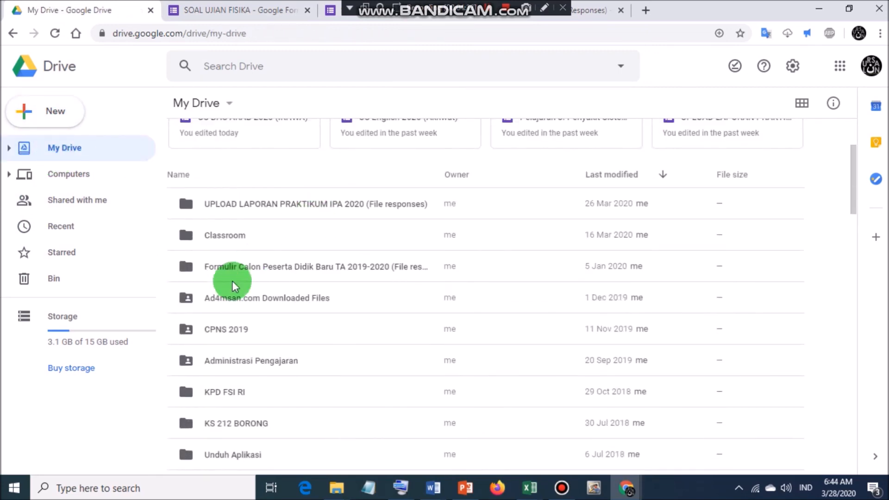
{"action": "double_click", "coordinate": [221, 235]}
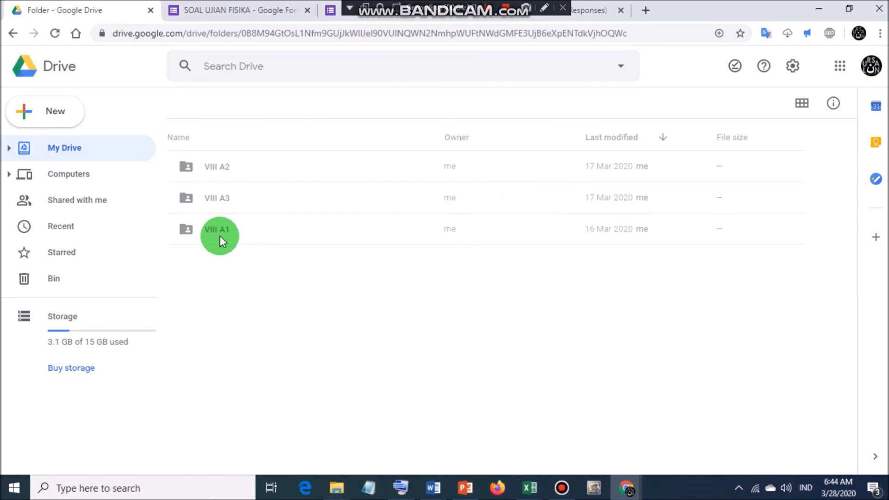
{"action": "double_click", "coordinate": [218, 201]}
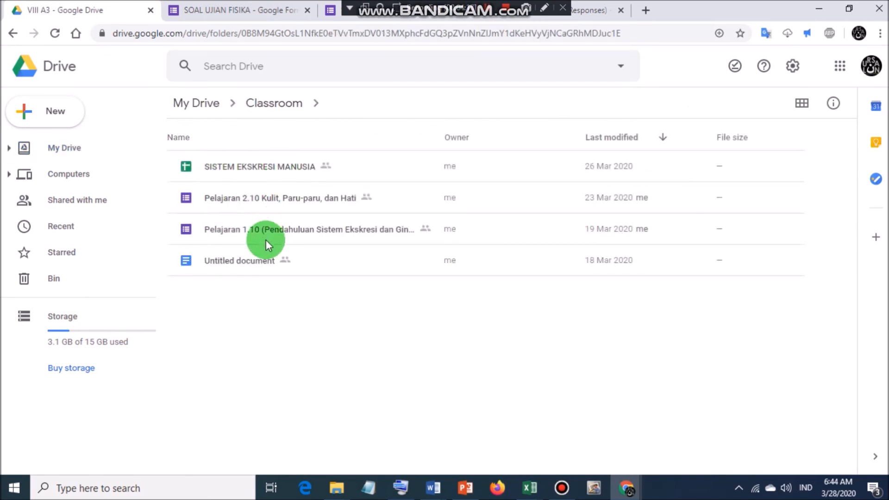
{"action": "double_click", "coordinate": [270, 197]}
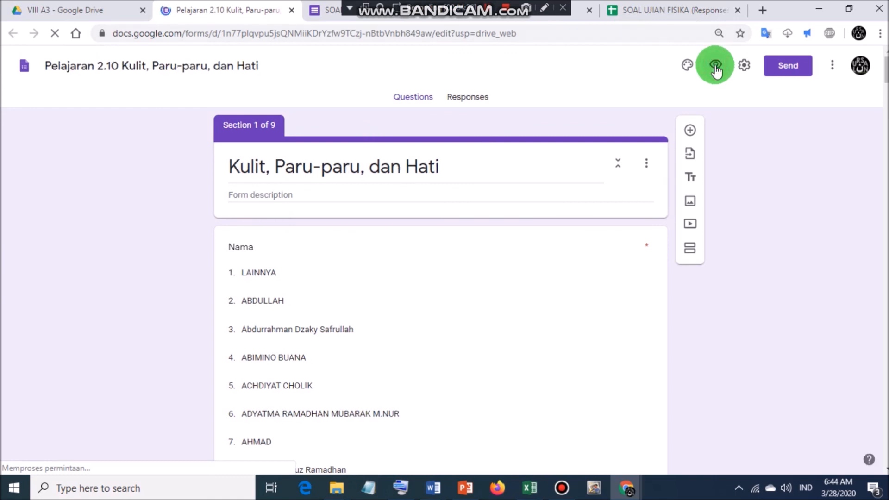
{"action": "scroll", "coordinate": [378, 263], "scroll_direction": "down", "scroll_amount": 18}
{"action": "scroll", "coordinate": [378, 263], "scroll_direction": "up", "scroll_amount": 8}
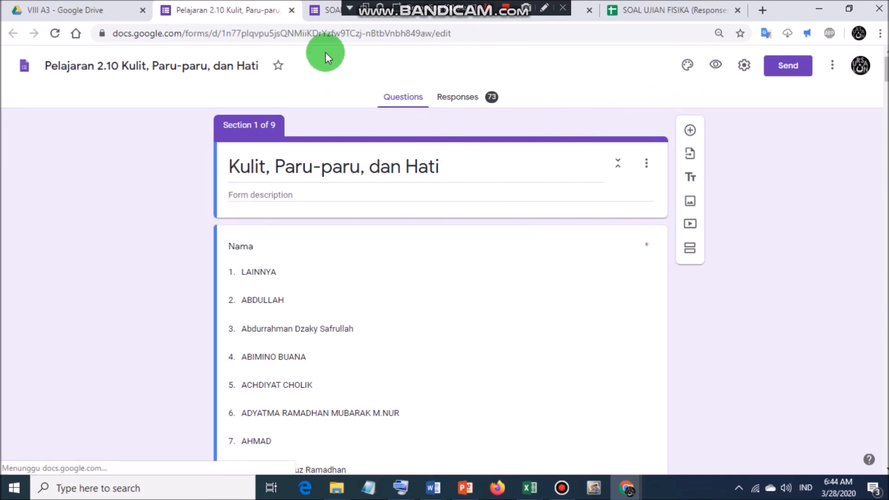
Step: Close the browser tab that is no longer needed and return to the Pelajaran 2.10 form editor
{"action": "left_click", "coordinate": [217, 15]}
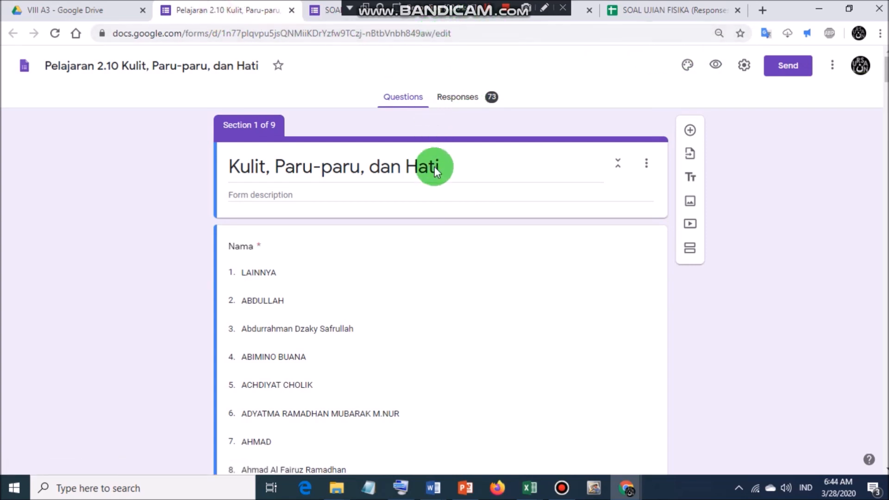
{"action": "left_click", "coordinate": [323, 14]}
{"action": "left_click", "coordinate": [206, 11]}
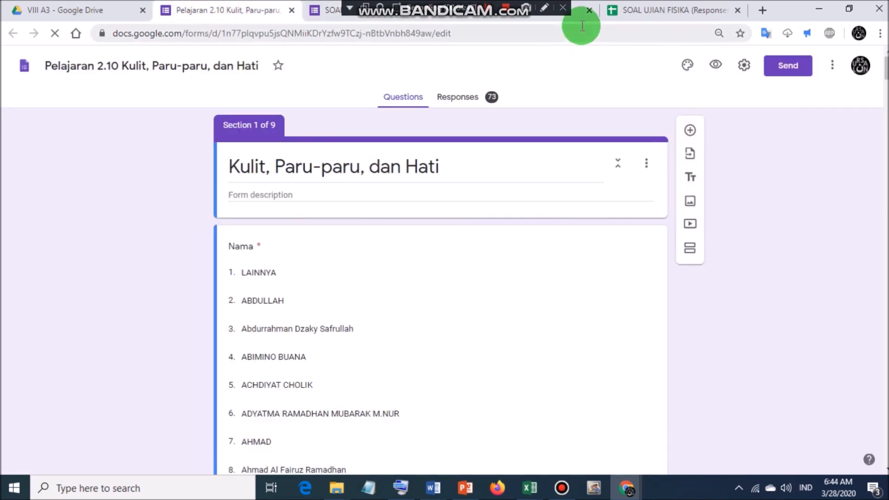
{"action": "left_click", "coordinate": [588, 10]}
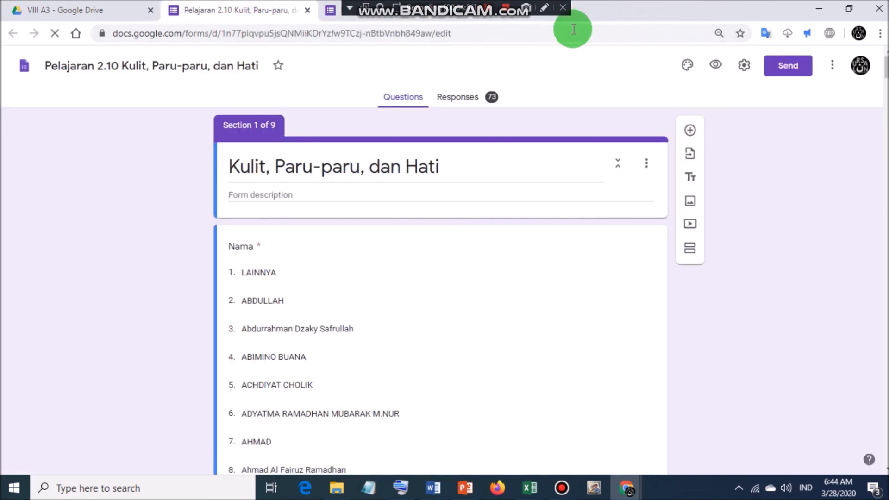
{"action": "left_click", "coordinate": [35, 10]}
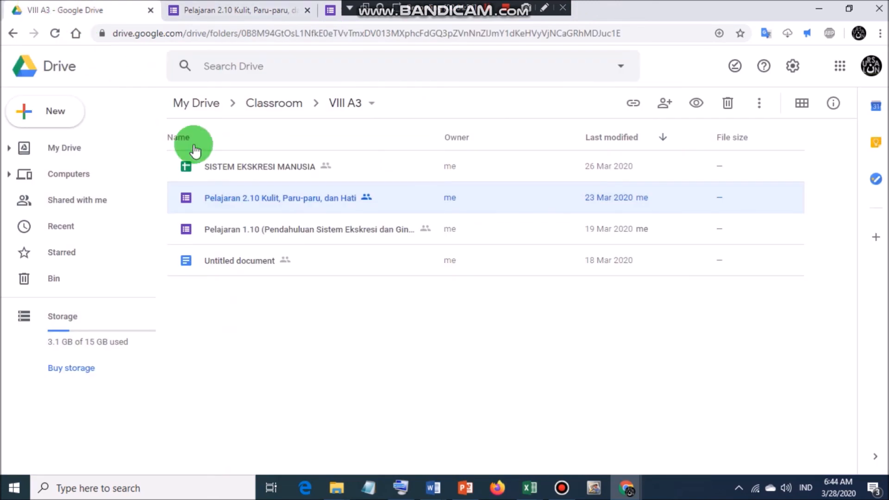
{"action": "left_click", "coordinate": [234, 10]}
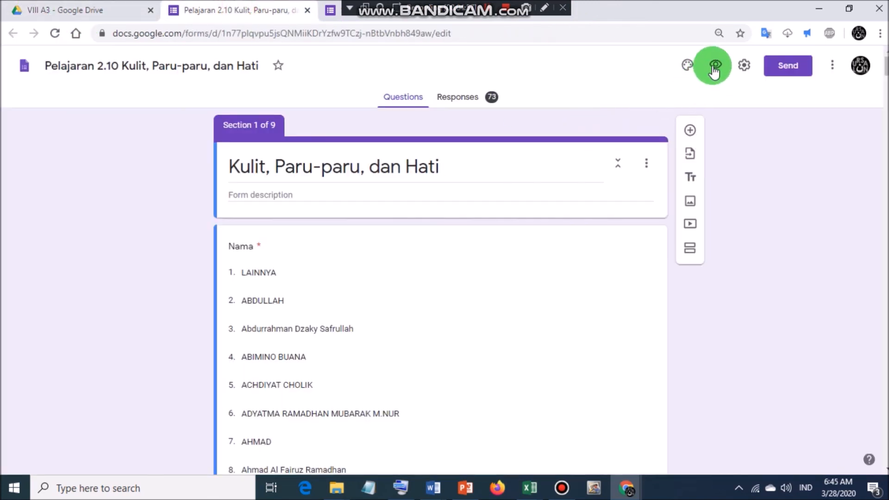
Step: Preview the Pelajaran 2.10 form and choose a student's name under Nama and VIII A2 under Kelas
{"action": "left_click", "coordinate": [714, 65]}
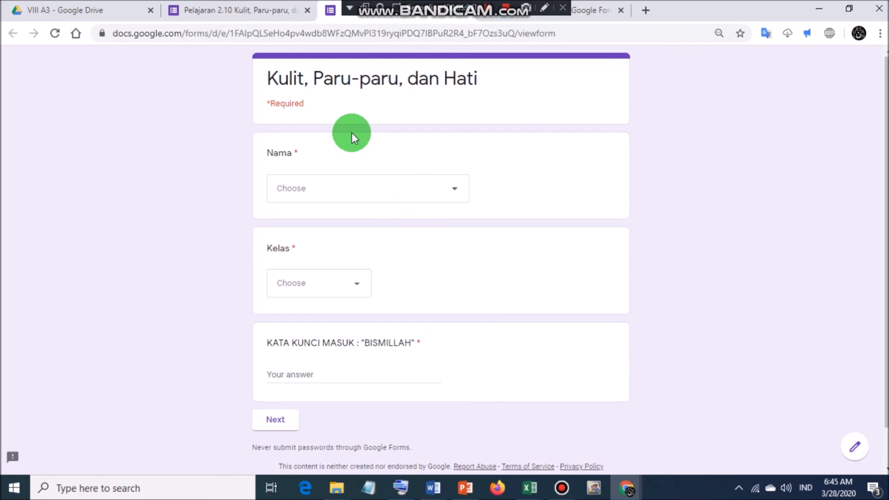
{"action": "scroll", "coordinate": [351, 134], "scroll_direction": "down", "scroll_amount": 1}
{"action": "left_click", "coordinate": [379, 151]}
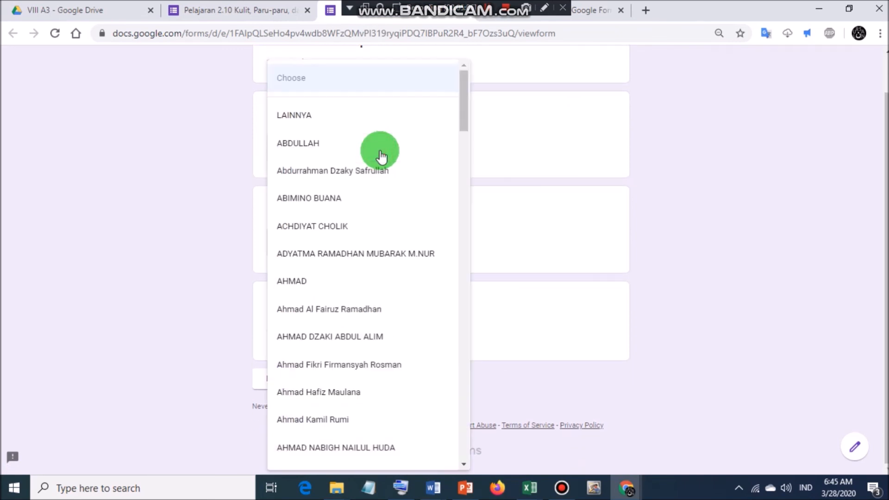
{"action": "left_click", "coordinate": [302, 145]}
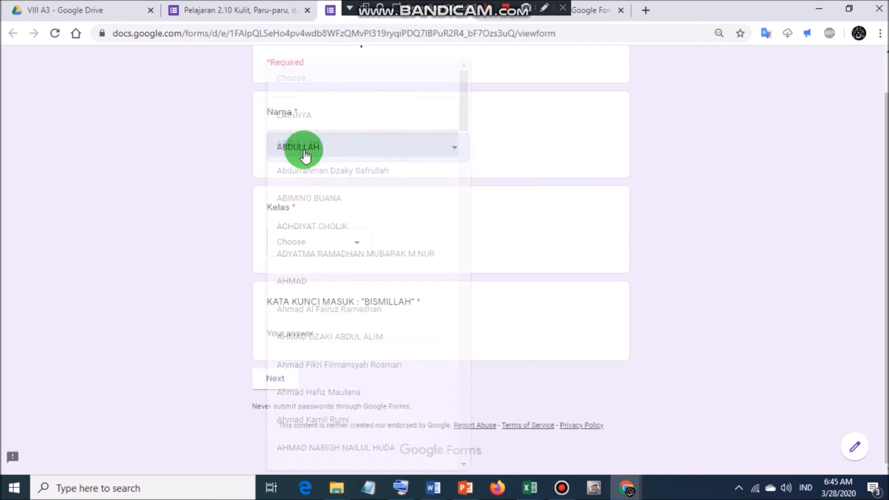
{"action": "left_click", "coordinate": [328, 249]}
{"action": "left_click", "coordinate": [294, 307]}
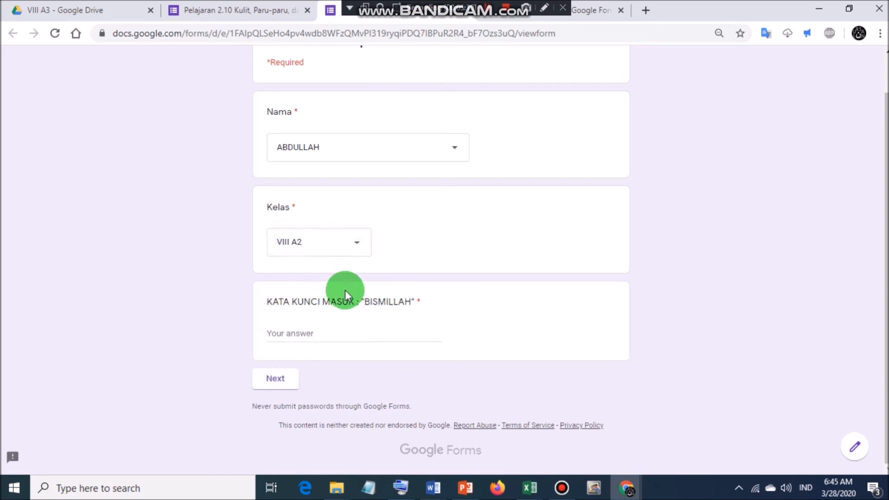
Step: Enter the access keyword in the KATA KUNCI MASUK field and continue to the Kenapa Berkeringat ? section
{"action": "left_click", "coordinate": [310, 333]}
{"action": "type", "text": "BI"}
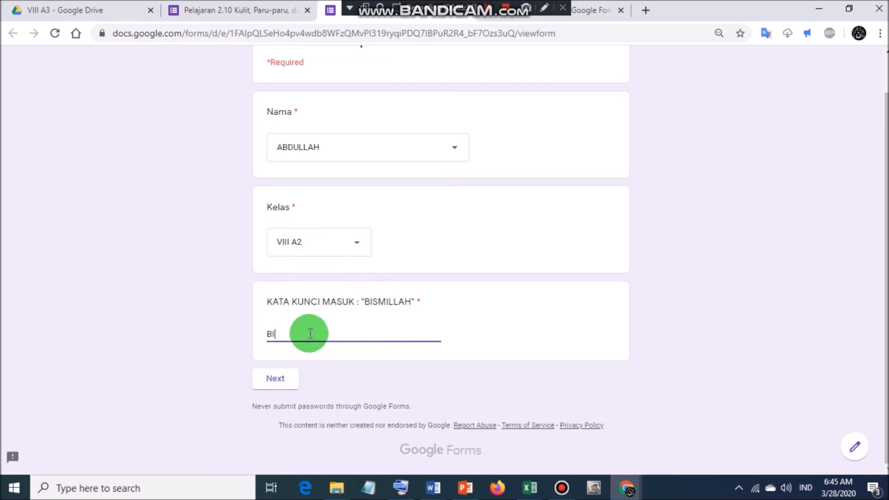
{"action": "type", "text": "SMILLAH"}
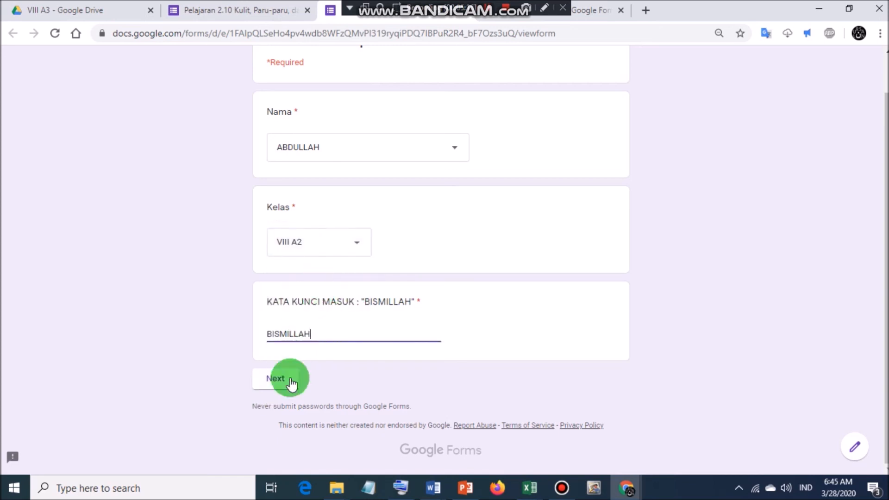
{"action": "left_click", "coordinate": [293, 378]}
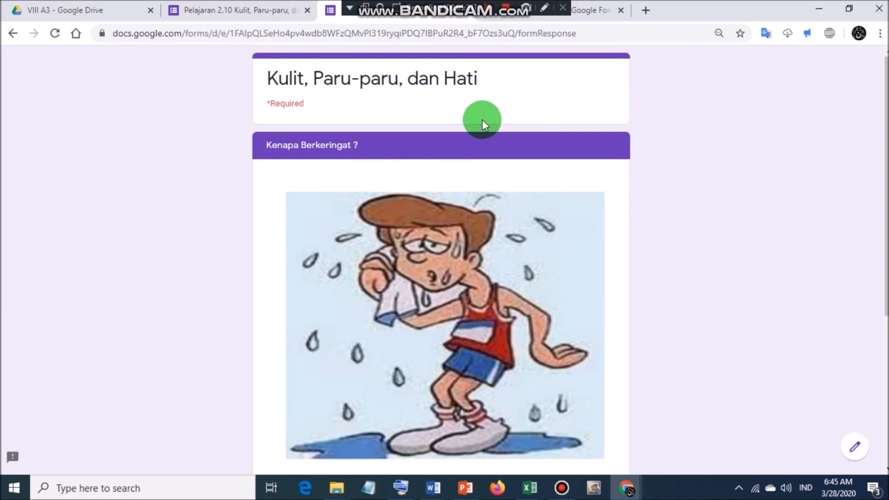
{"action": "scroll", "coordinate": [356, 153], "scroll_direction": "down", "scroll_amount": 5}
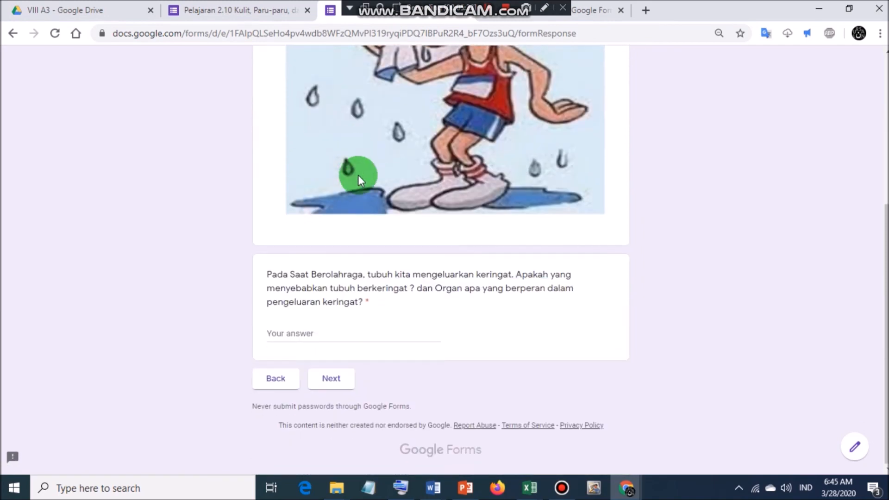
Step: Answer the required question about what causes sweating with IYA and continue to the KULIT section
{"action": "scroll", "coordinate": [324, 286], "scroll_direction": "up", "scroll_amount": 6}
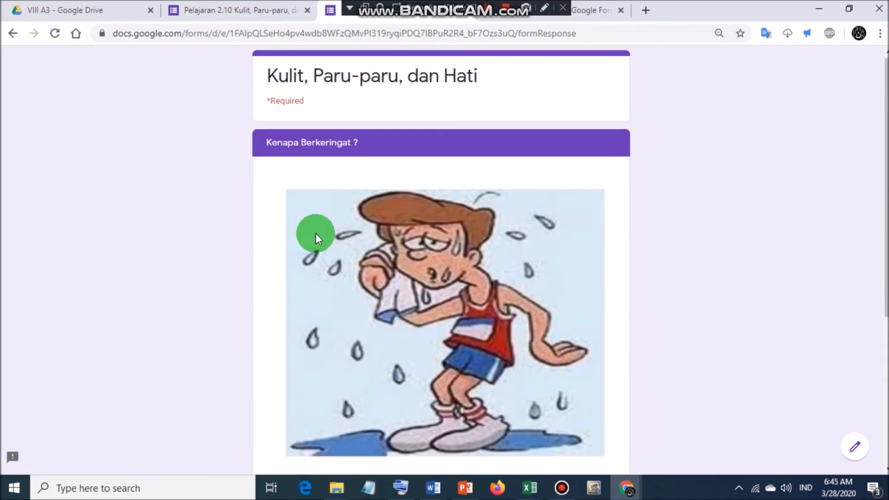
{"action": "scroll", "coordinate": [352, 193], "scroll_direction": "down", "scroll_amount": 5}
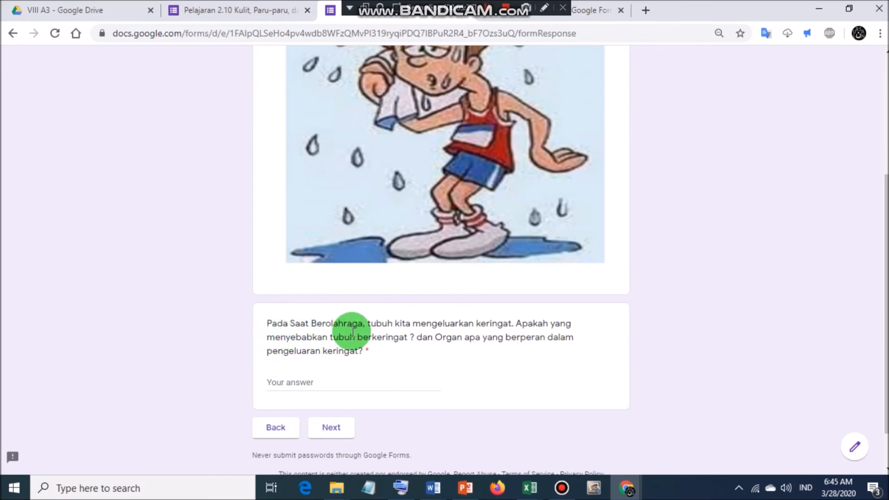
{"action": "left_click", "coordinate": [294, 384]}
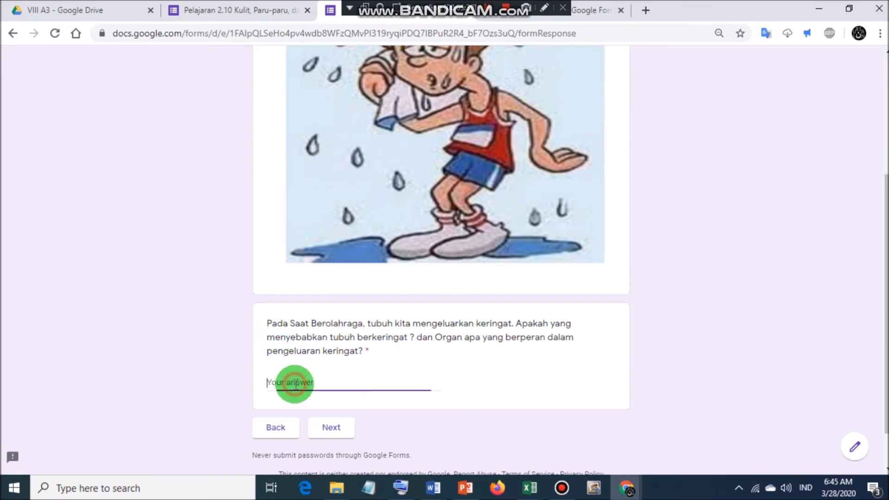
{"action": "type", "text": "IYA"}
{"action": "left_click", "coordinate": [340, 427]}
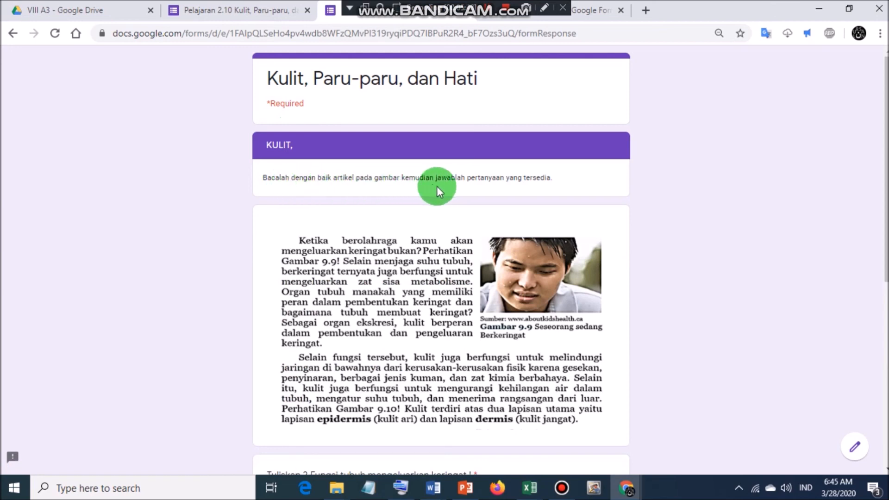
Step: Review the skin article and answer Tuliskan 2 Fungsi tubuh mengeluarkan keringat with ALAT EKSKRESI
{"action": "scroll", "coordinate": [524, 188], "scroll_direction": "down", "scroll_amount": 3}
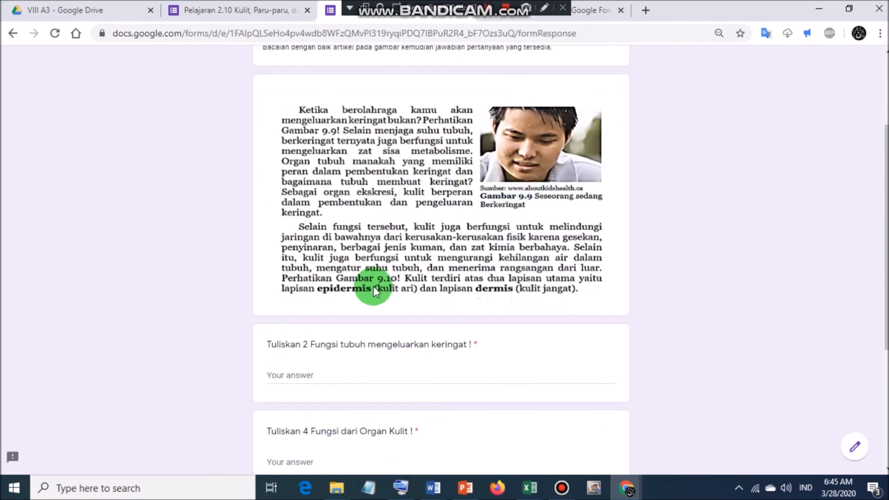
{"action": "scroll", "coordinate": [571, 172], "scroll_direction": "down", "scroll_amount": 5}
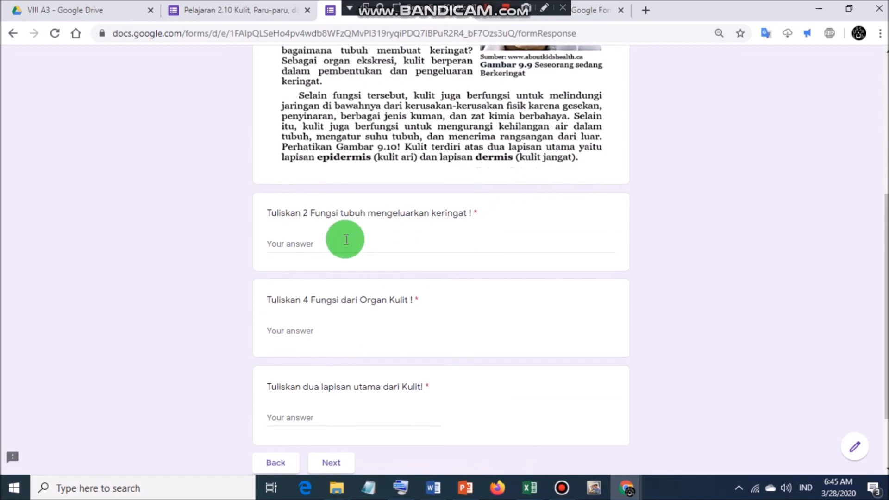
{"action": "scroll", "coordinate": [355, 296], "scroll_direction": "up", "scroll_amount": 5}
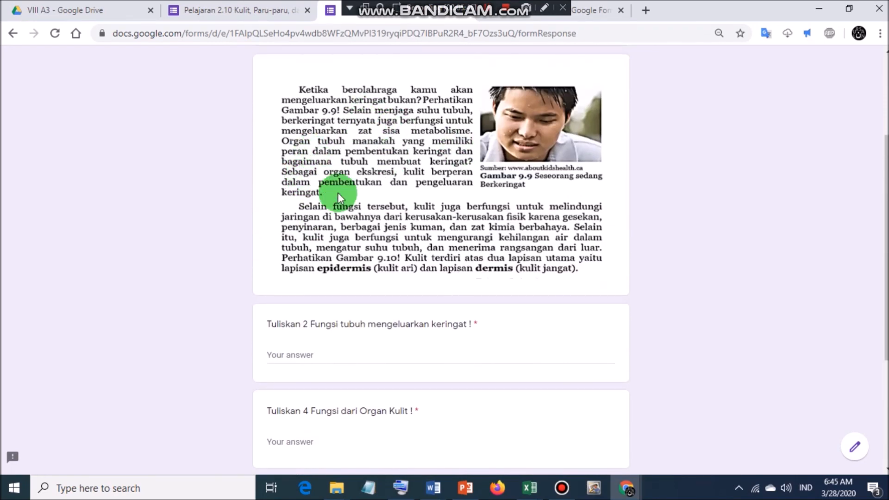
{"action": "scroll", "coordinate": [362, 229], "scroll_direction": "down", "scroll_amount": 4}
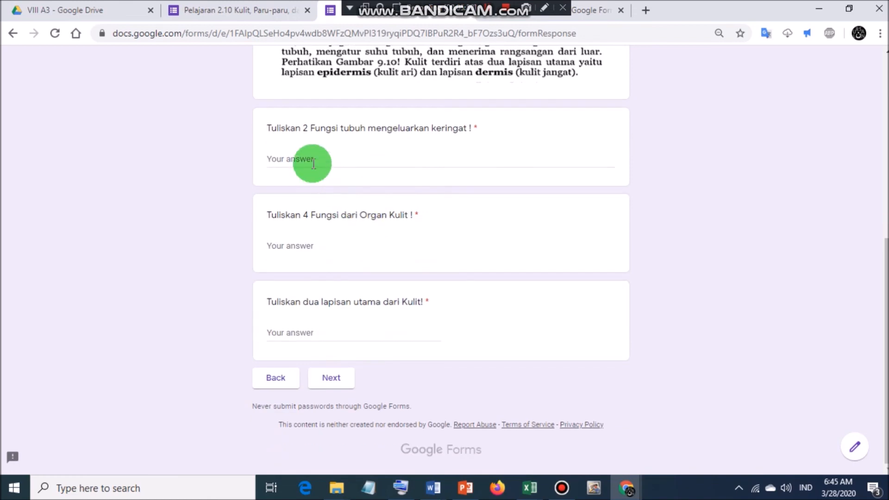
{"action": "scroll", "coordinate": [313, 163], "scroll_direction": "up", "scroll_amount": 3}
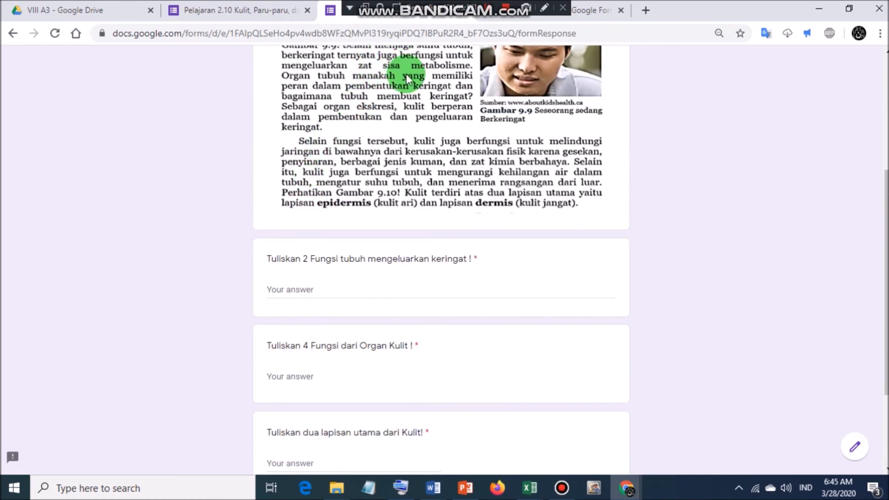
{"action": "scroll", "coordinate": [406, 74], "scroll_direction": "up", "scroll_amount": 1}
{"action": "scroll", "coordinate": [373, 198], "scroll_direction": "down", "scroll_amount": 4}
{"action": "left_click", "coordinate": [313, 156]}
{"action": "scroll", "coordinate": [324, 160], "scroll_direction": "up", "scroll_amount": 5}
{"action": "scroll", "coordinate": [330, 282], "scroll_direction": "down", "scroll_amount": 3}
{"action": "type", "text": "ALAT EKSKRESI"}
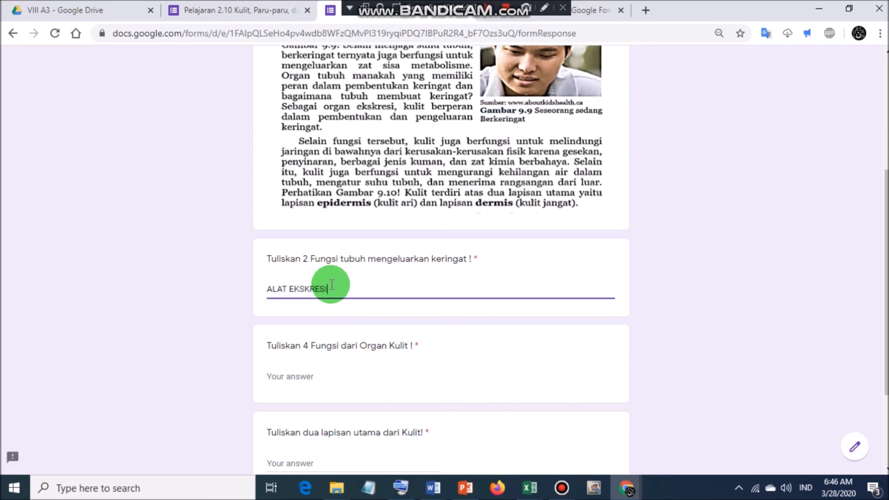
Step: Fill in the placeholder answer AAAAAAA under Tuliskan 4 Fungsi dari Organ Kulit
{"action": "scroll", "coordinate": [331, 284], "scroll_direction": "down", "scroll_amount": 3}
{"action": "left_click", "coordinate": [300, 241]}
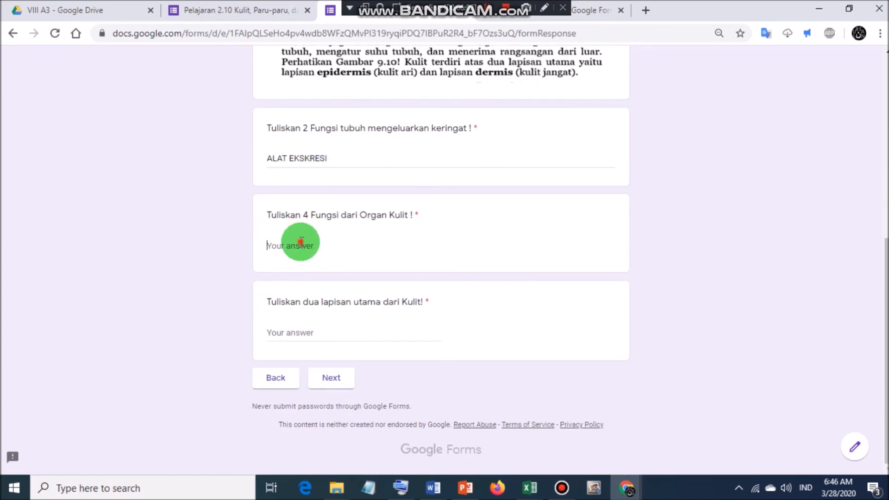
{"action": "type", "text": "AAAAAAA"}
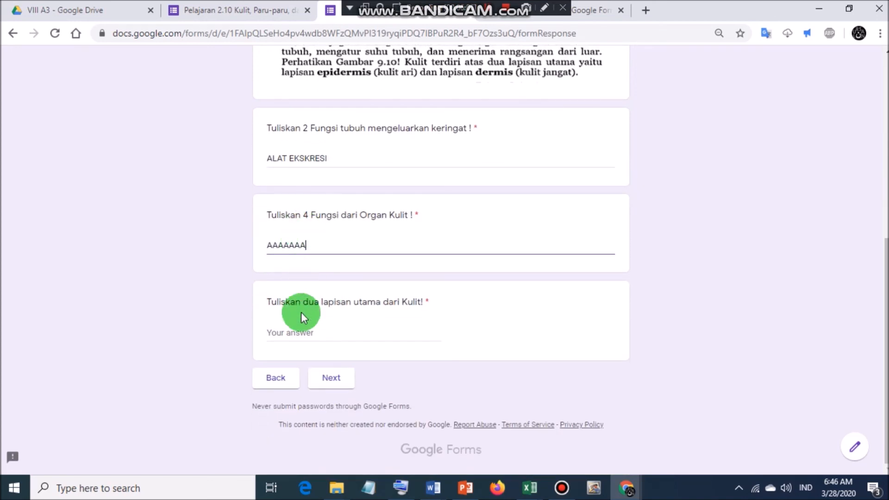
Step: Answer Tuliskan dua lapisan utama dari Kulit with EPIDERMIS DAN DERMIS
{"action": "left_click", "coordinate": [304, 337]}
{"action": "type", "text": "AAAAAA"}
{"action": "key", "text": "BackSpace"}
{"action": "key", "text": "BackSpace"}
{"action": "key", "text": "BackSpace"}
{"action": "key", "text": "BackSpace"}
{"action": "key", "text": "BackSpace"}
{"action": "key", "text": "BackSpace"}
{"action": "type", "text": "E"}
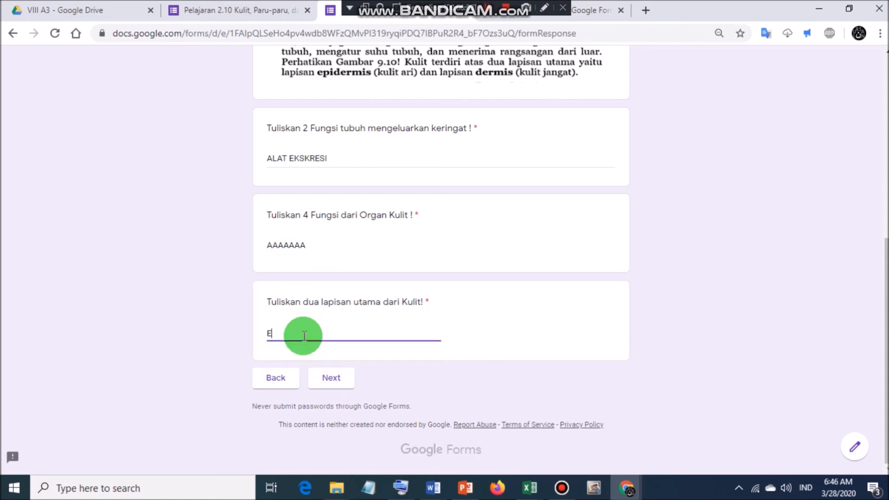
{"action": "type", "text": "PIDERMIS DAN DERMIS"}
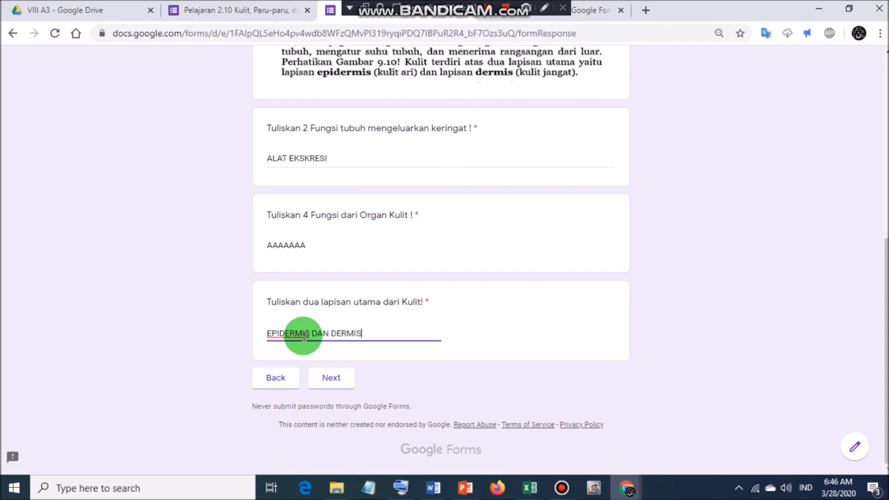
Step: Continue to the LAPISAN PADA KULIT section and look through its questions and article images
{"action": "left_click", "coordinate": [336, 377]}
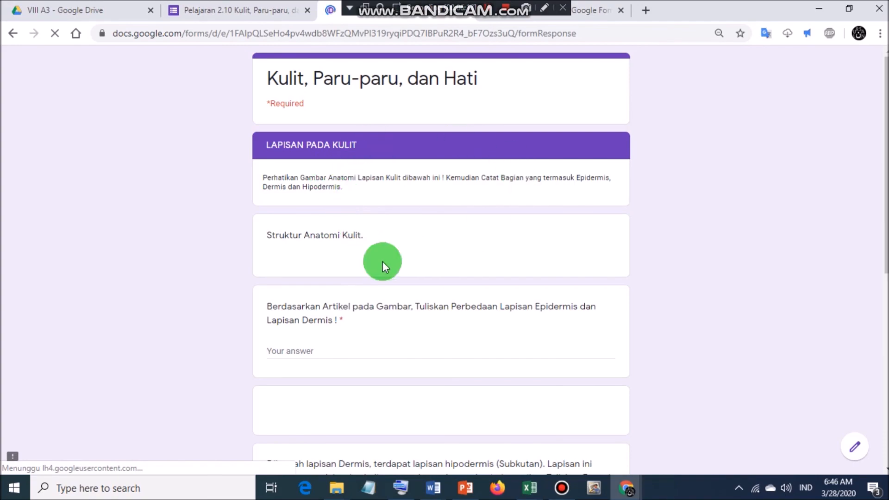
{"action": "scroll", "coordinate": [343, 218], "scroll_direction": "down", "scroll_amount": 10}
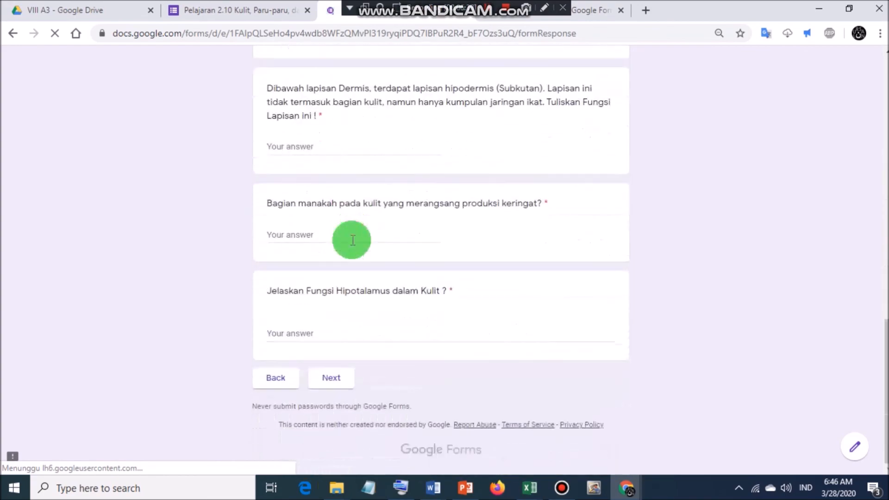
{"action": "scroll", "coordinate": [353, 239], "scroll_direction": "up", "scroll_amount": 8}
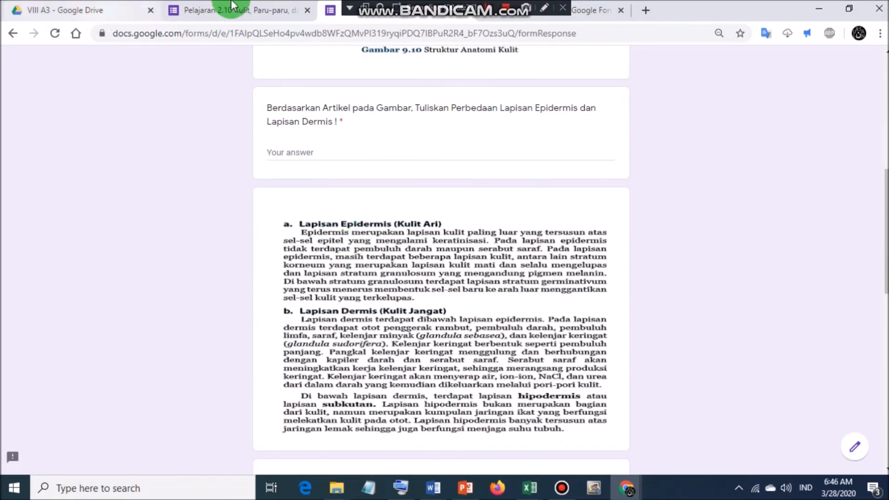